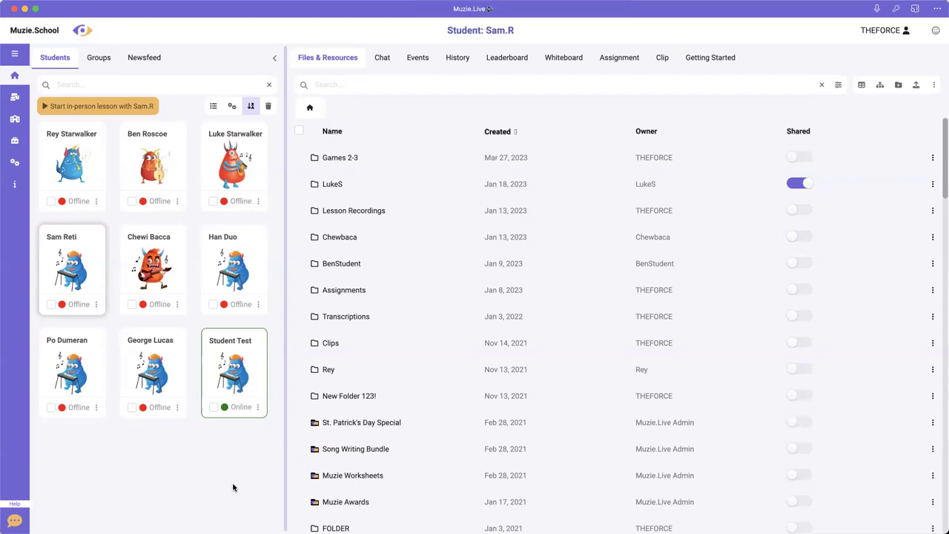
- Turn on sharing for Chewbaca under Student Test and for BenStudent under the second-row, first-column student
click(234, 370)
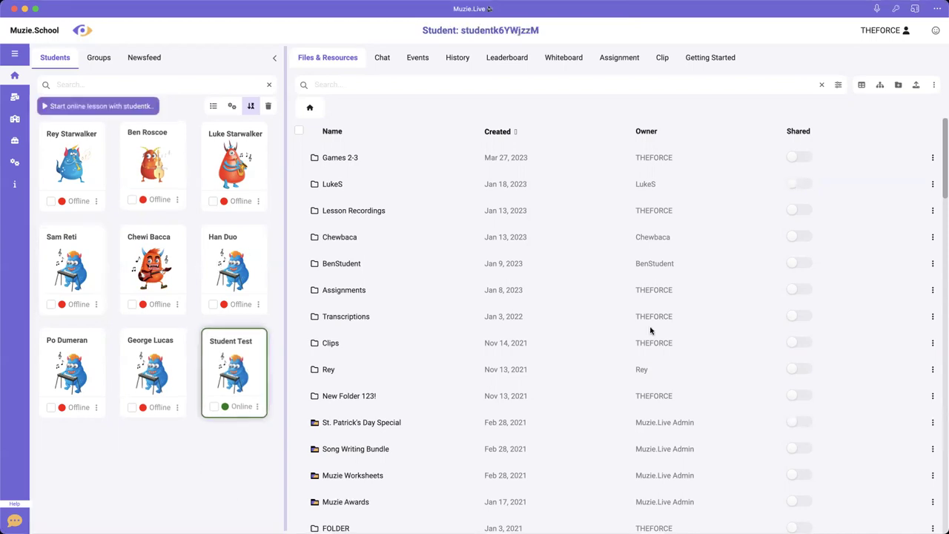
click(798, 238)
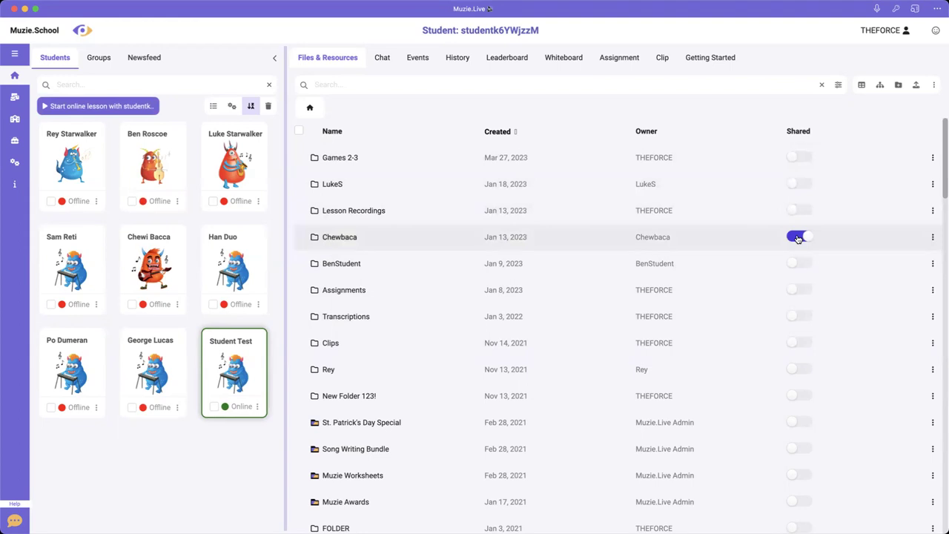
click(72, 274)
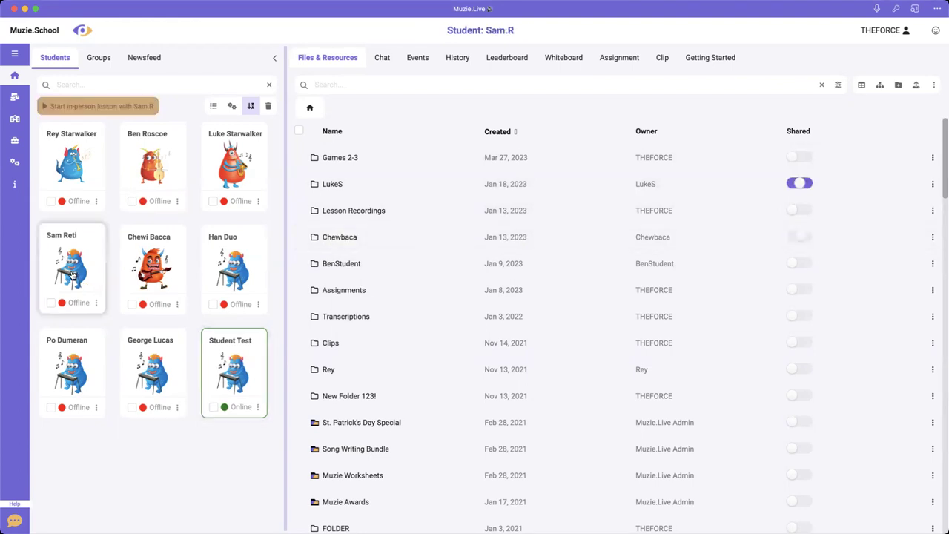
click(799, 263)
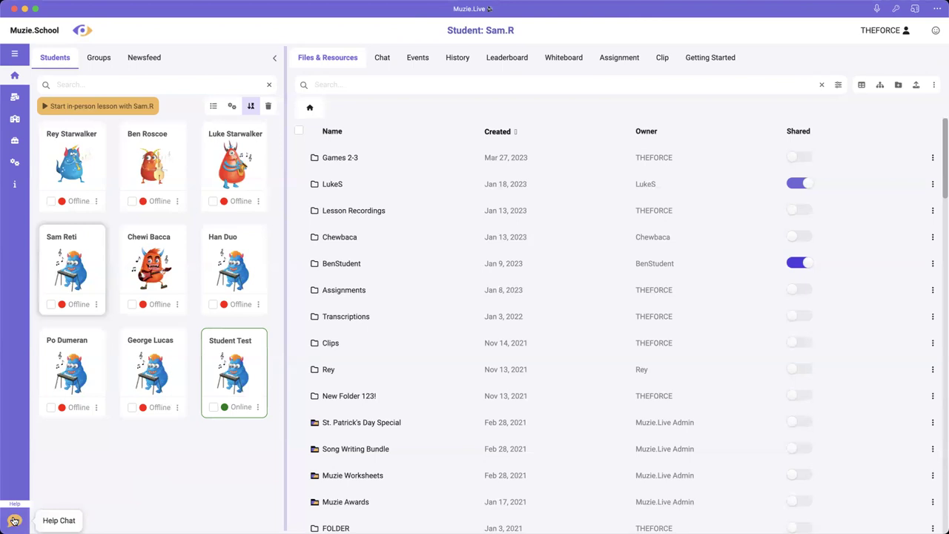
click(14, 522)
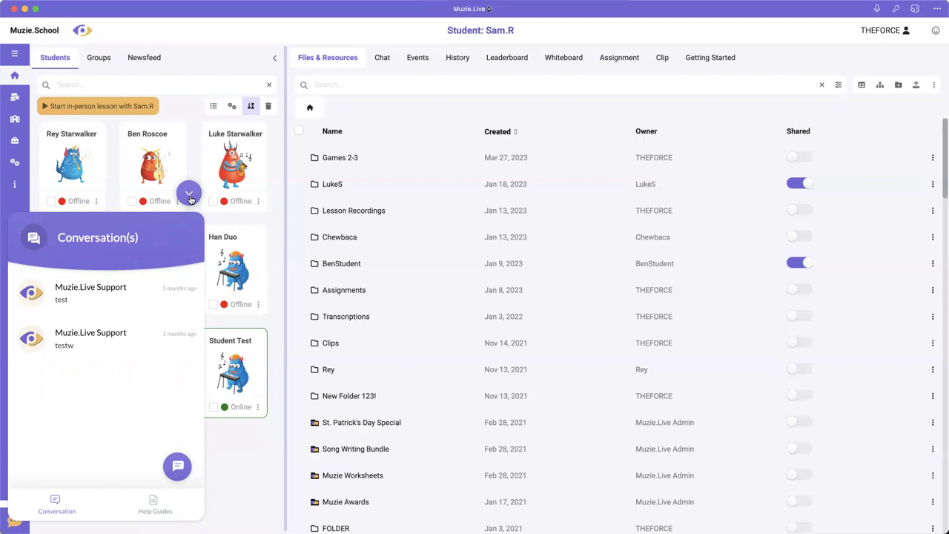
click(189, 195)
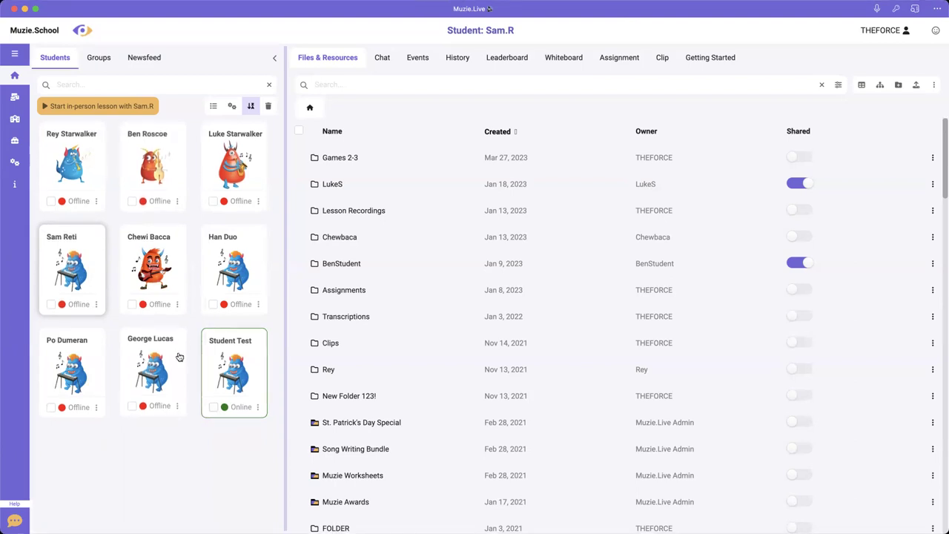
click(212, 107)
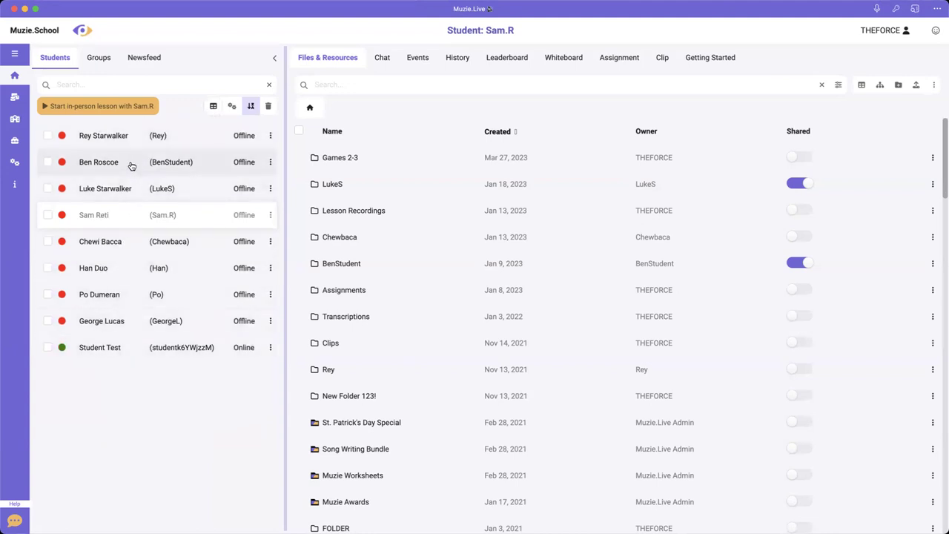
click(213, 106)
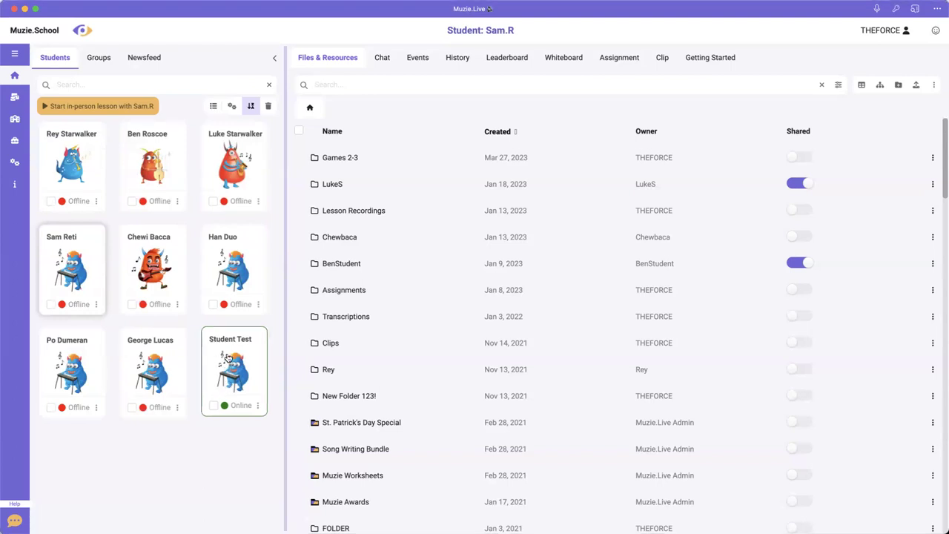
- Open an online lesson room with Student Test, then end that session and confirm
click(232, 405)
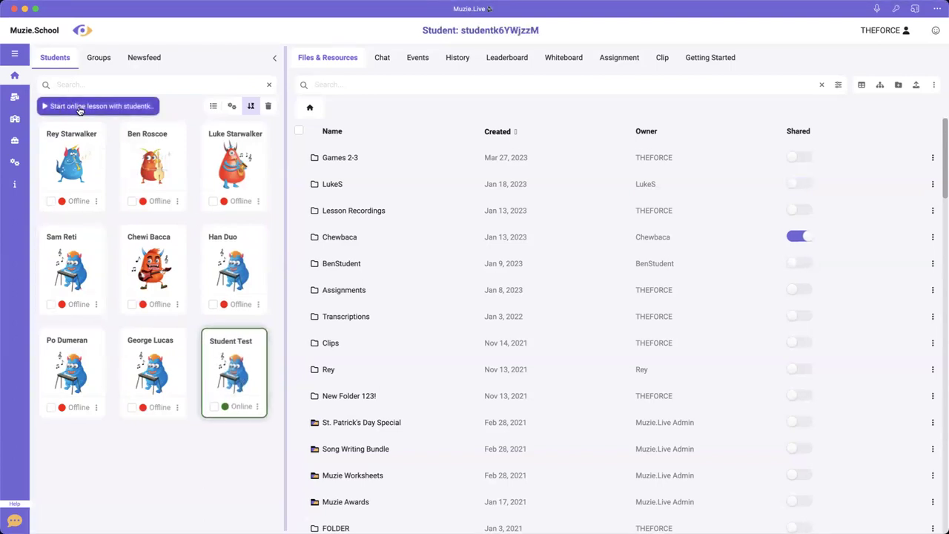
click(126, 107)
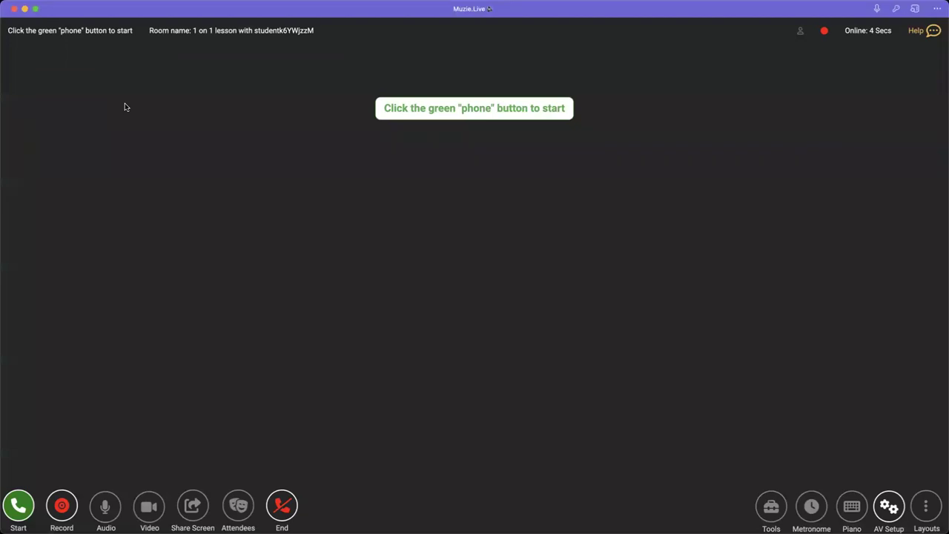
click(282, 506)
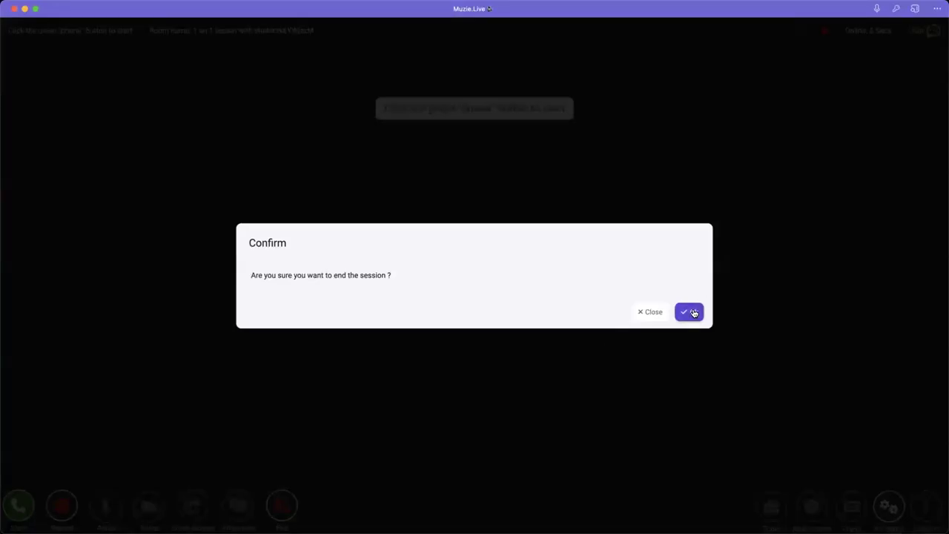
click(690, 312)
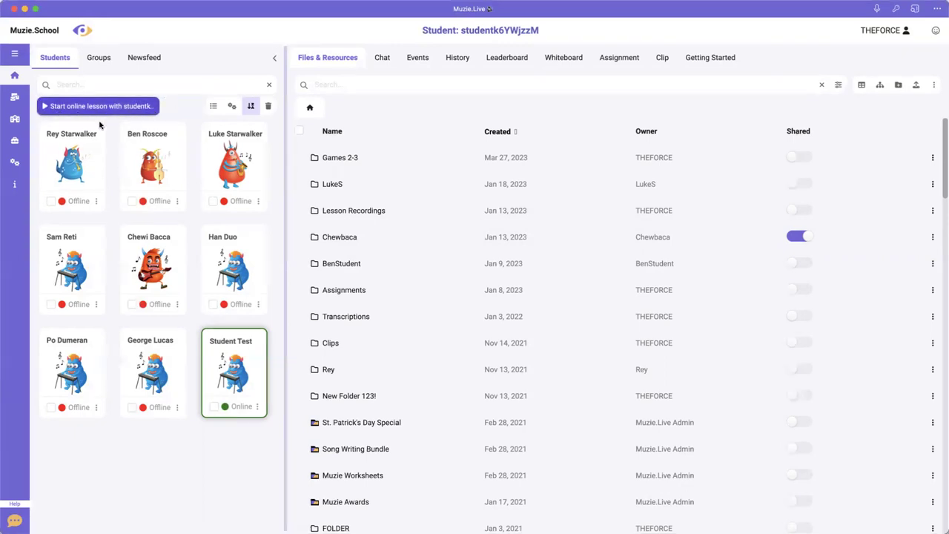
- Start an in-person lesson with the third-row, second-column student
click(157, 349)
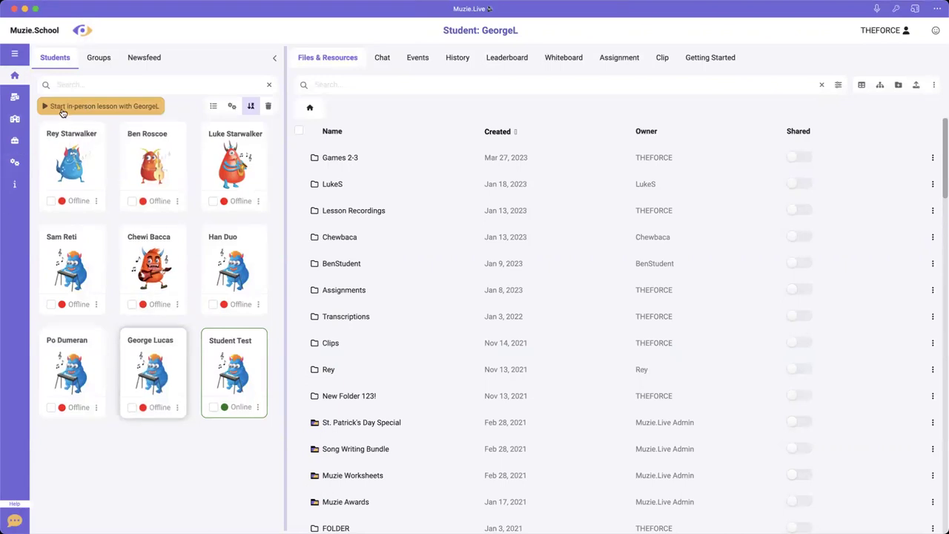
click(127, 106)
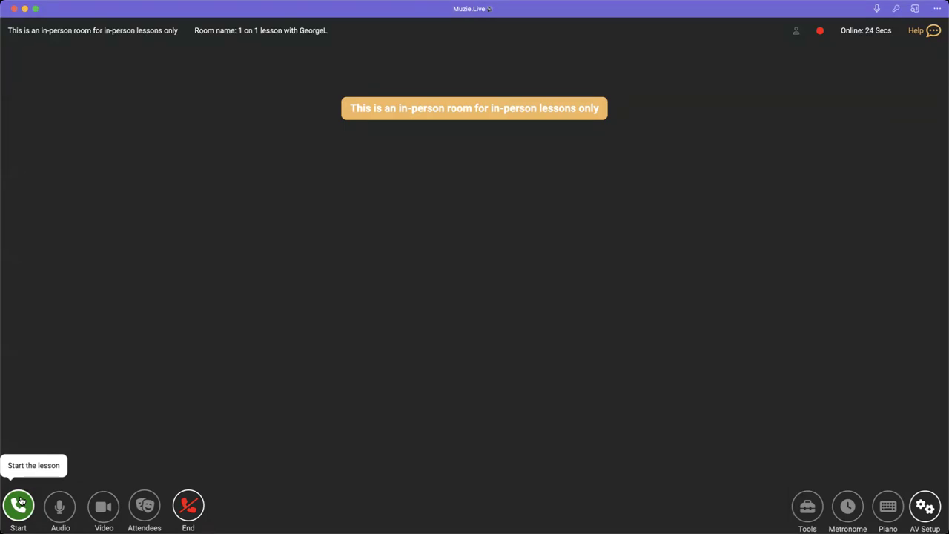
click(21, 502)
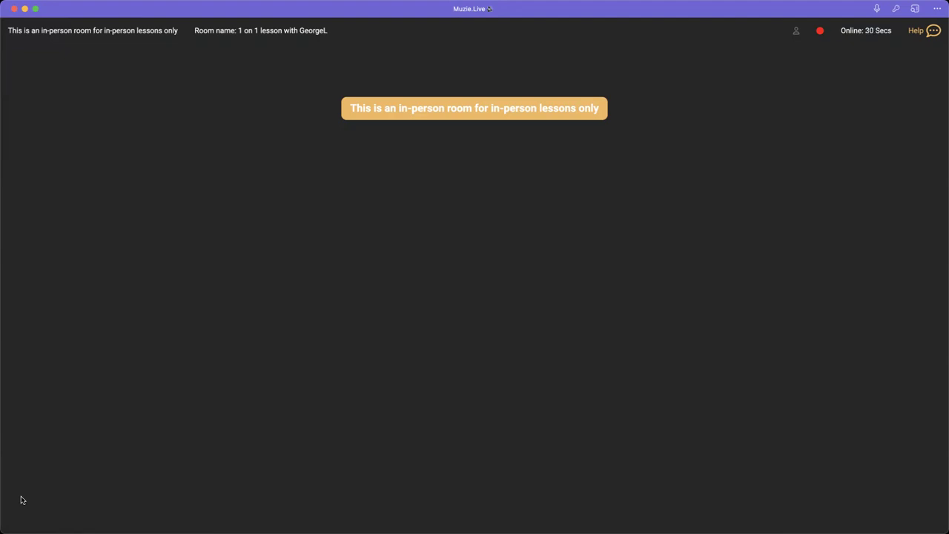
- End the in-person session and confirm in the dialog
mouse_move(22, 500)
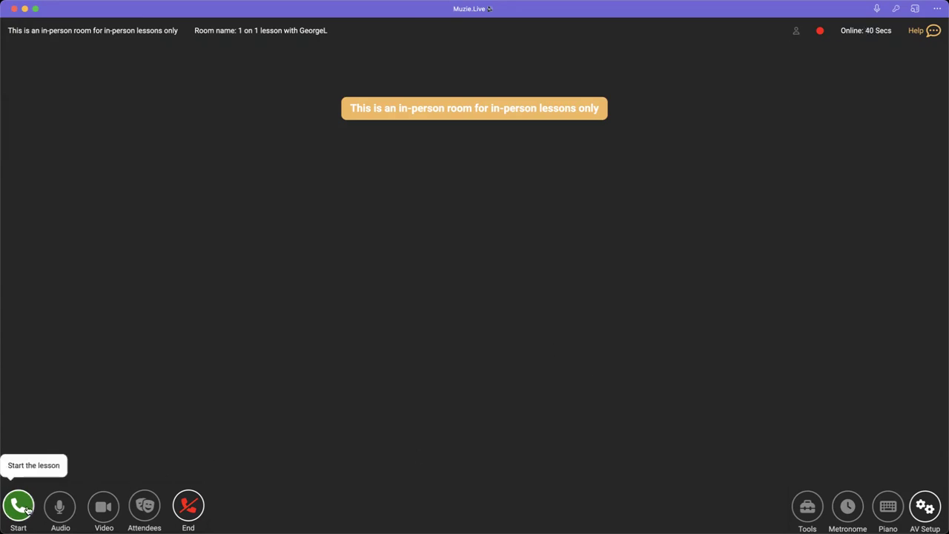
click(187, 515)
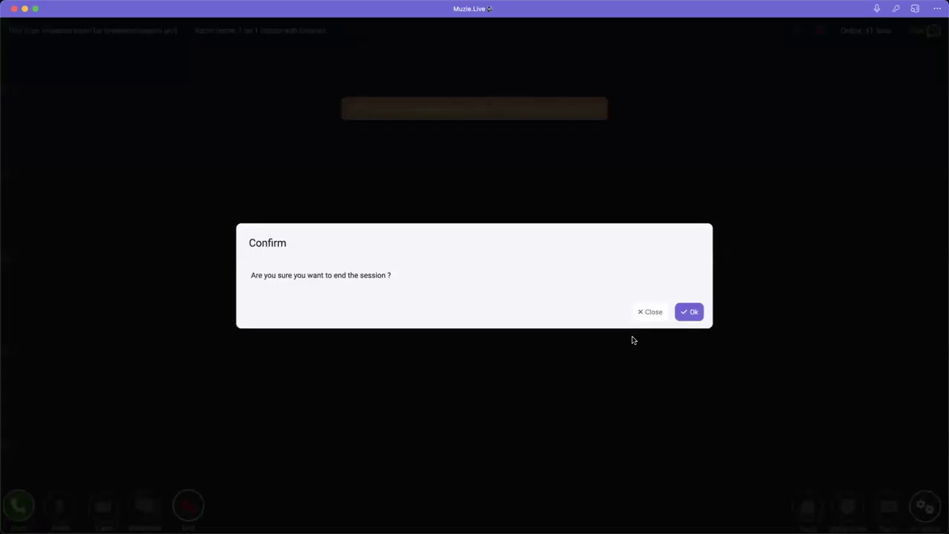
click(690, 315)
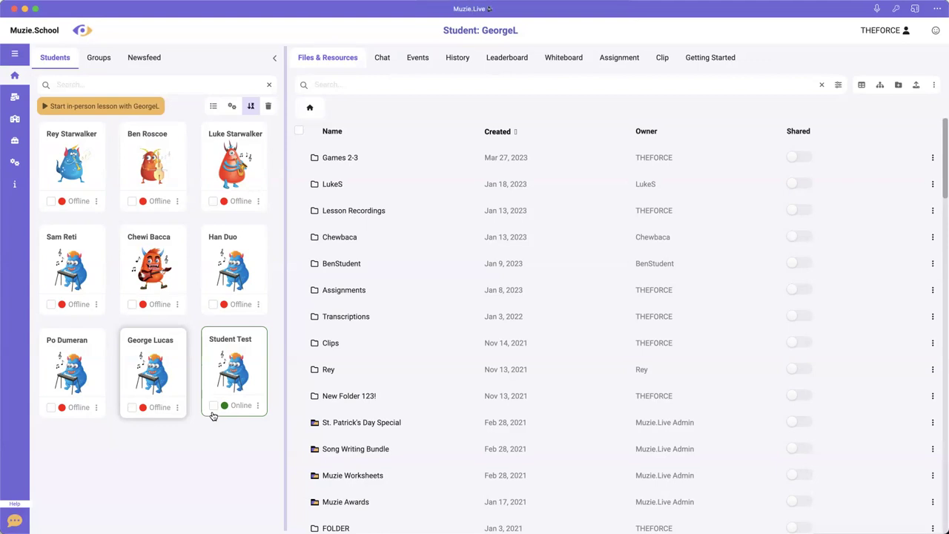
- Select the online Student Test card in the Students list
click(235, 375)
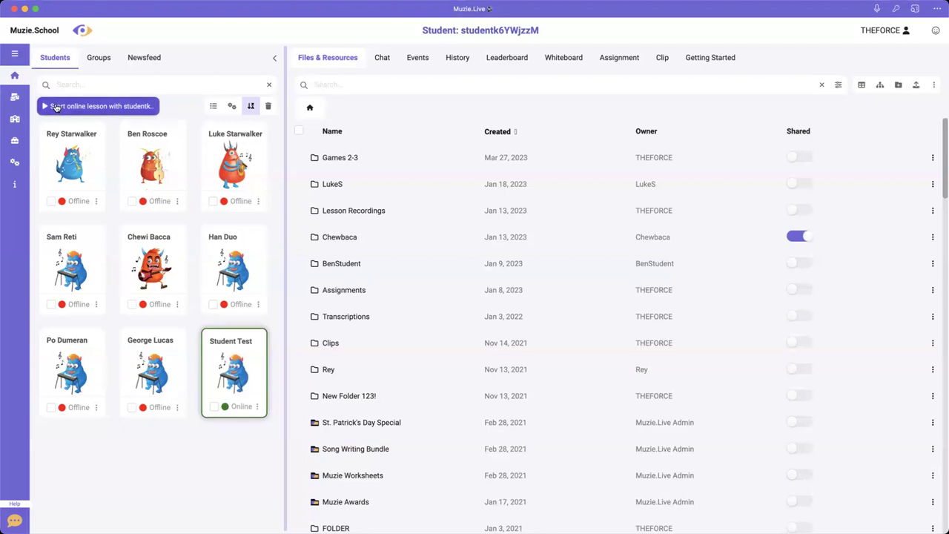
- Open the online lesson room with Student Test and connect to begin the lesson
click(113, 107)
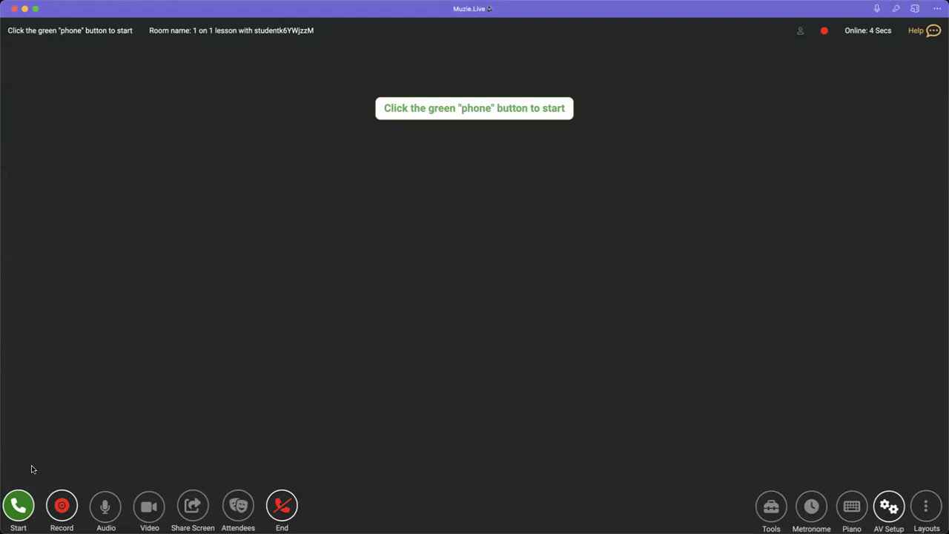
click(19, 506)
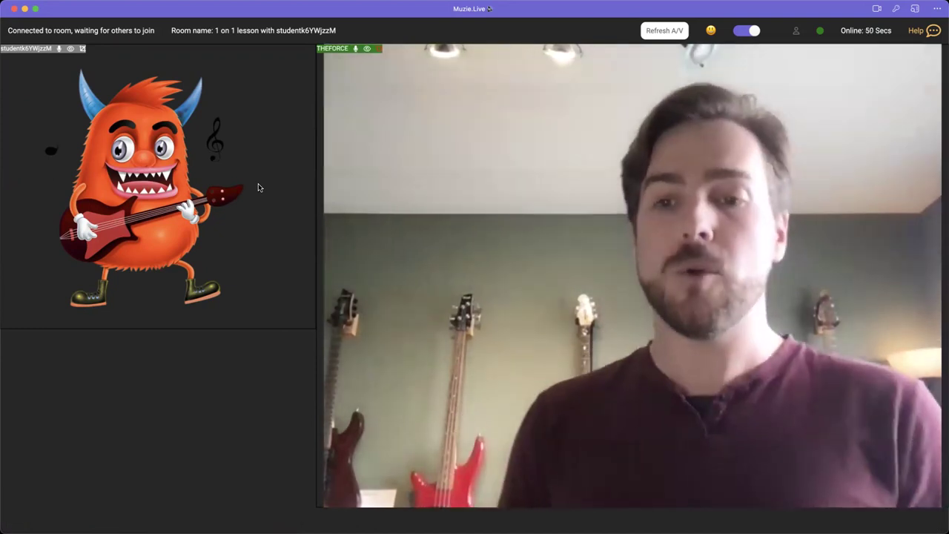
mouse_move(114, 481)
mouse_move(56, 509)
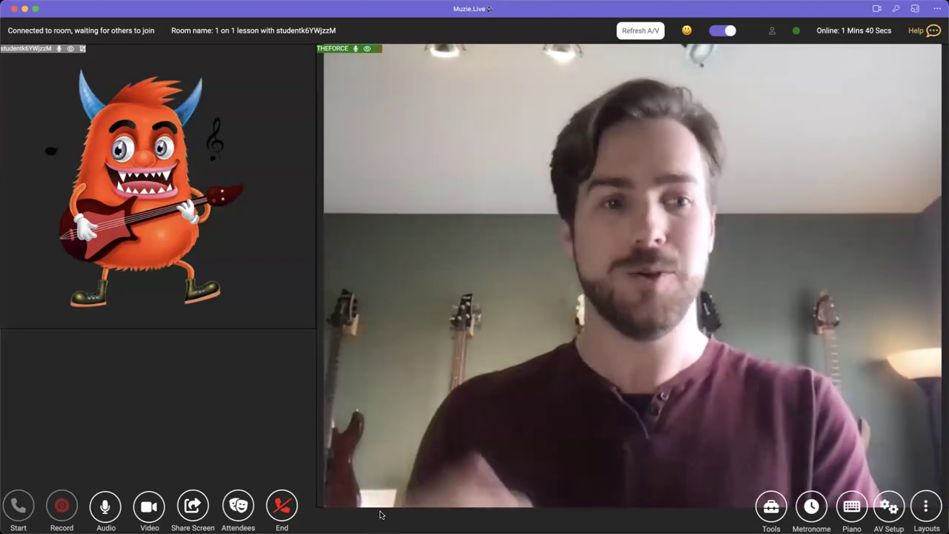
- Try the left and right tile layouts, then settle on the equal Grid Layout
click(925, 507)
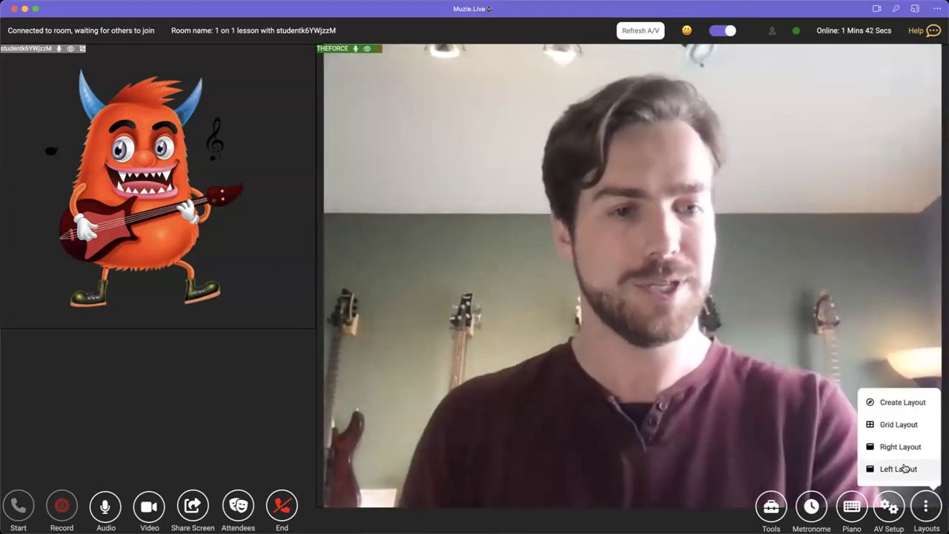
click(901, 468)
click(924, 507)
click(919, 442)
click(926, 508)
click(918, 451)
click(926, 504)
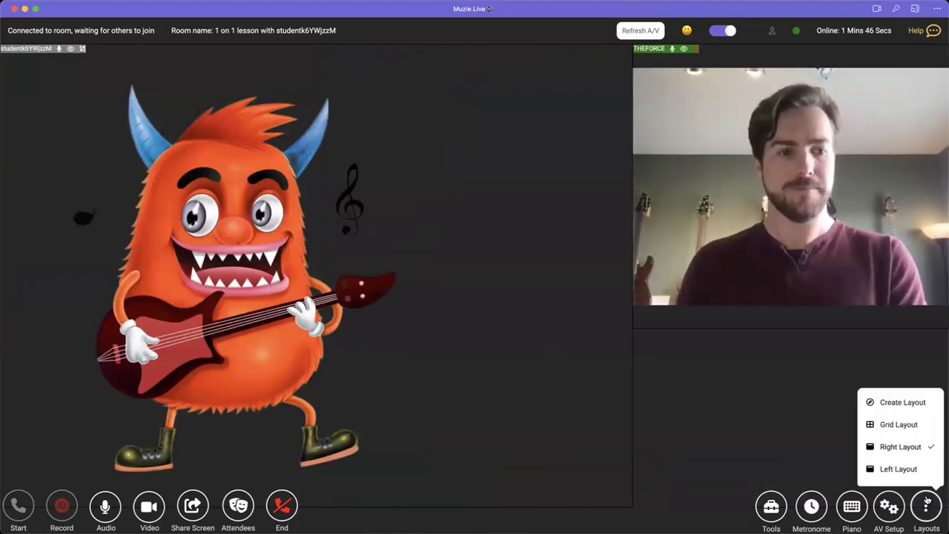
click(901, 469)
click(926, 507)
click(913, 424)
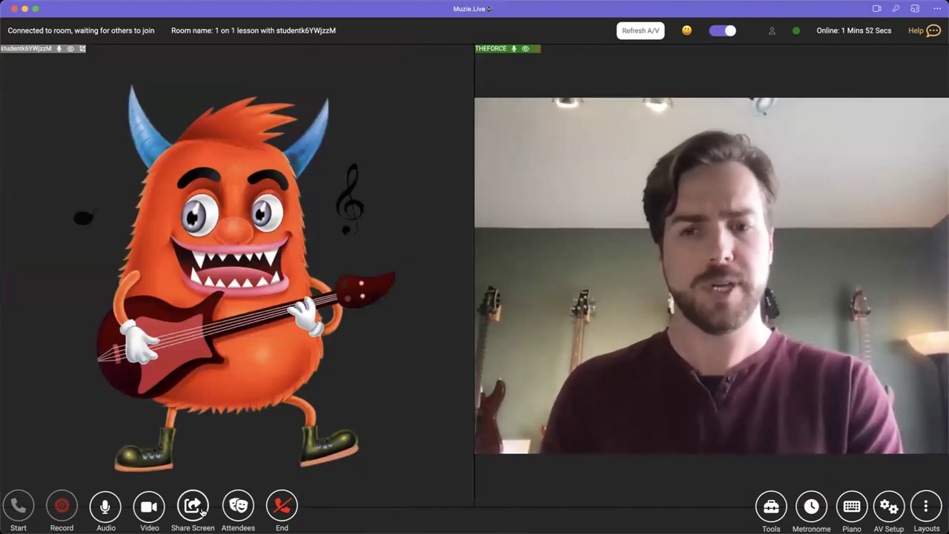
- Check the camera options without changes, then bring up Files & Resources
click(147, 510)
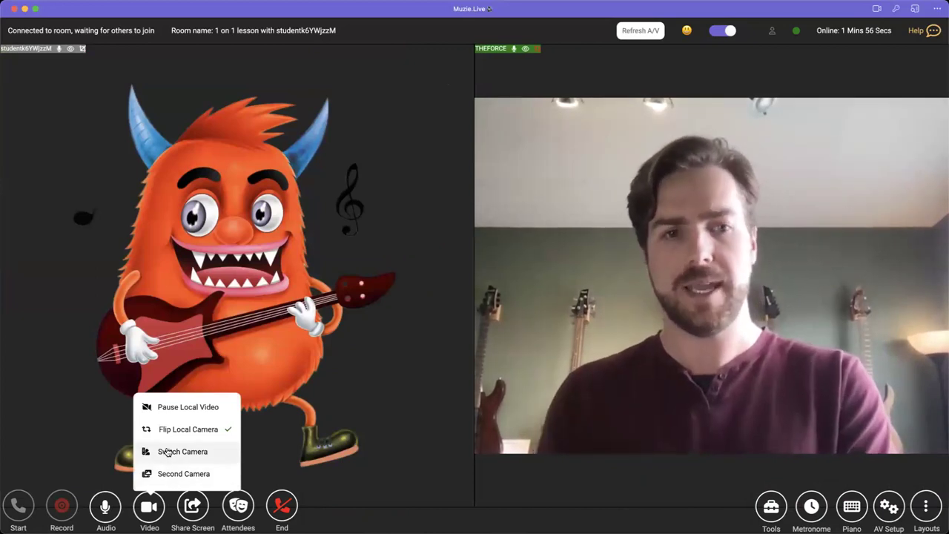
click(398, 512)
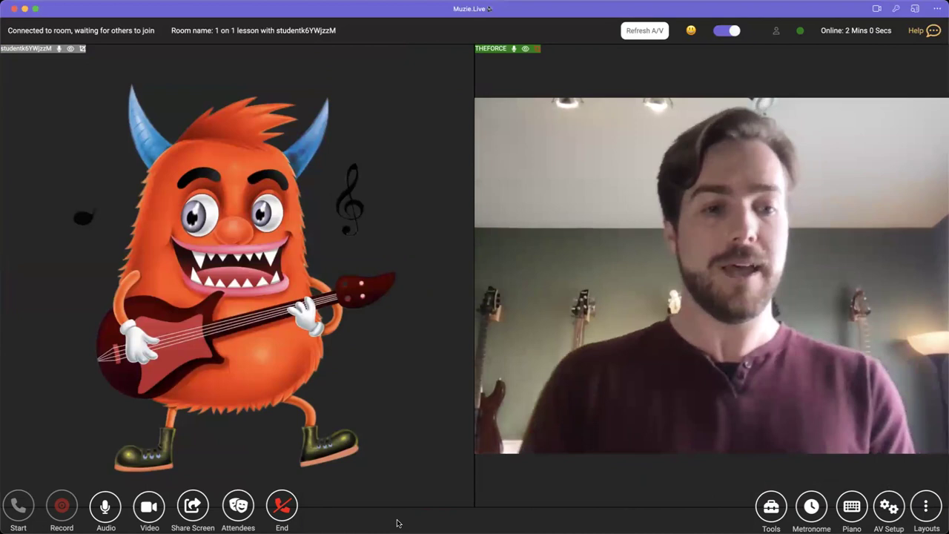
click(771, 507)
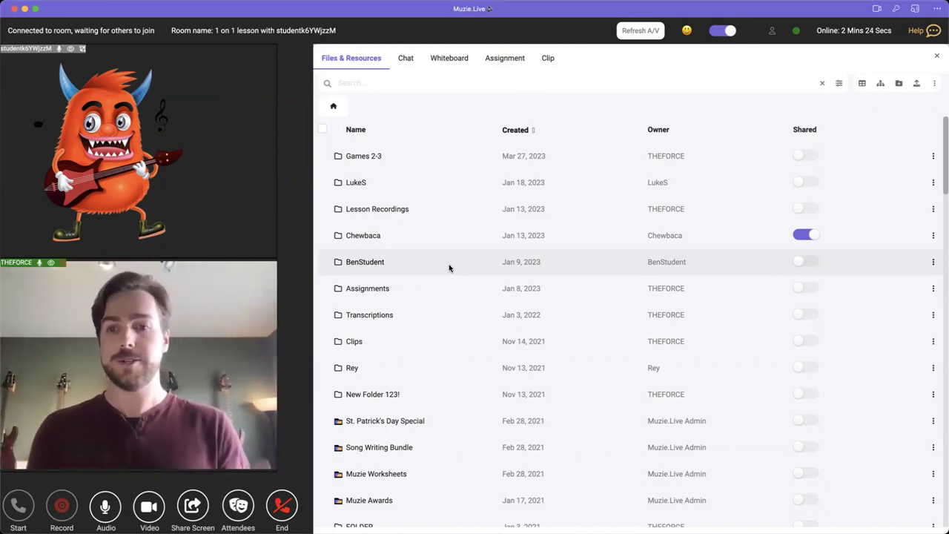
- Turn on sharing for FOLDER and Muzie Games, then open the Muzie Games folder
scroll(571, 282, down, 5)
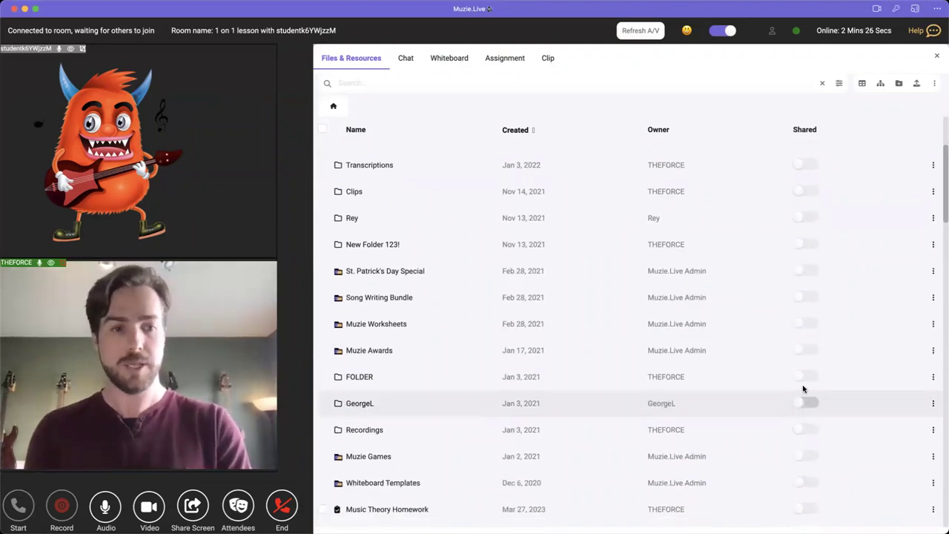
click(807, 376)
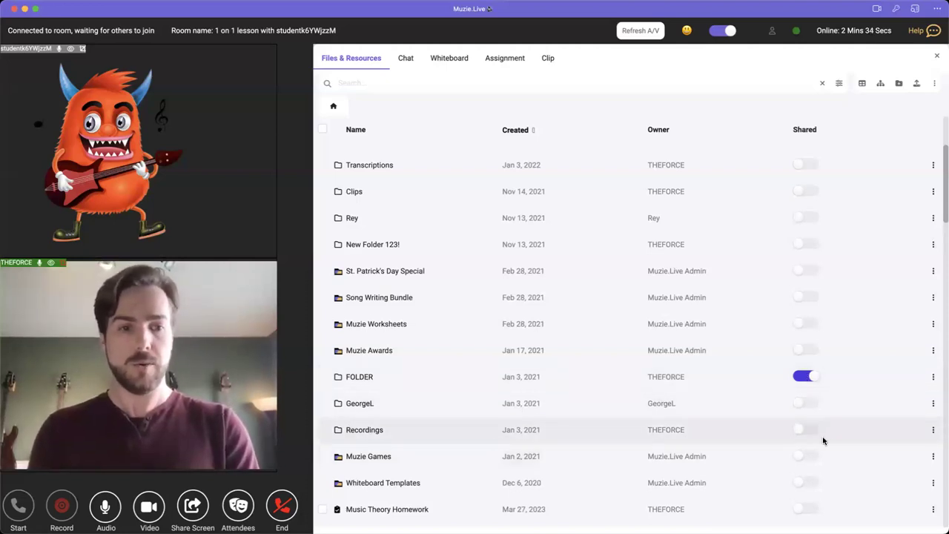
click(810, 457)
click(447, 456)
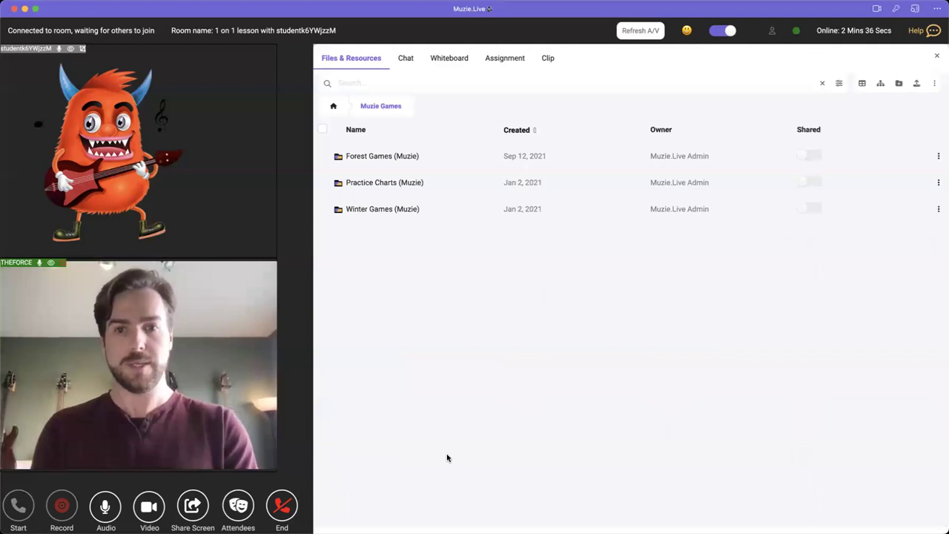
- In Forest Games (Muzie), share the Chord ID Piano - Forest worksheet and open it
click(393, 156)
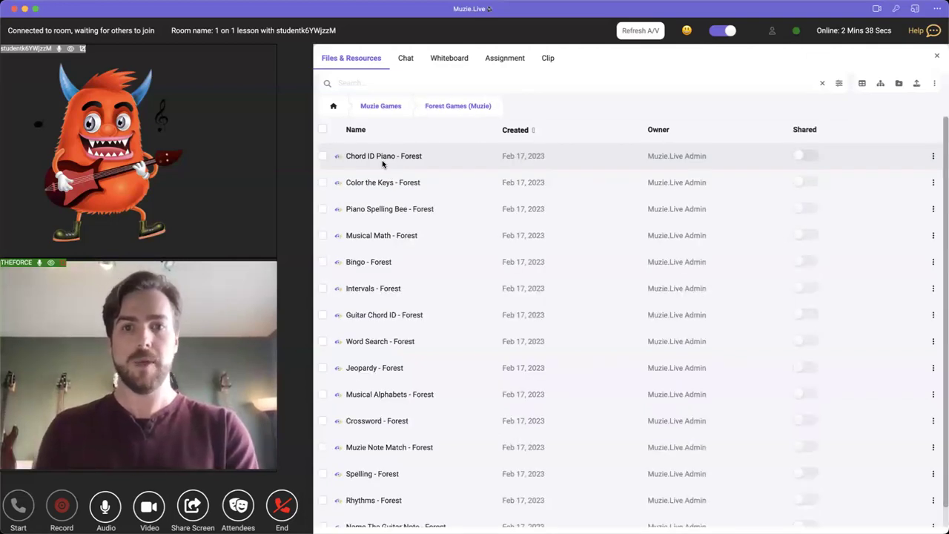
click(797, 156)
click(439, 156)
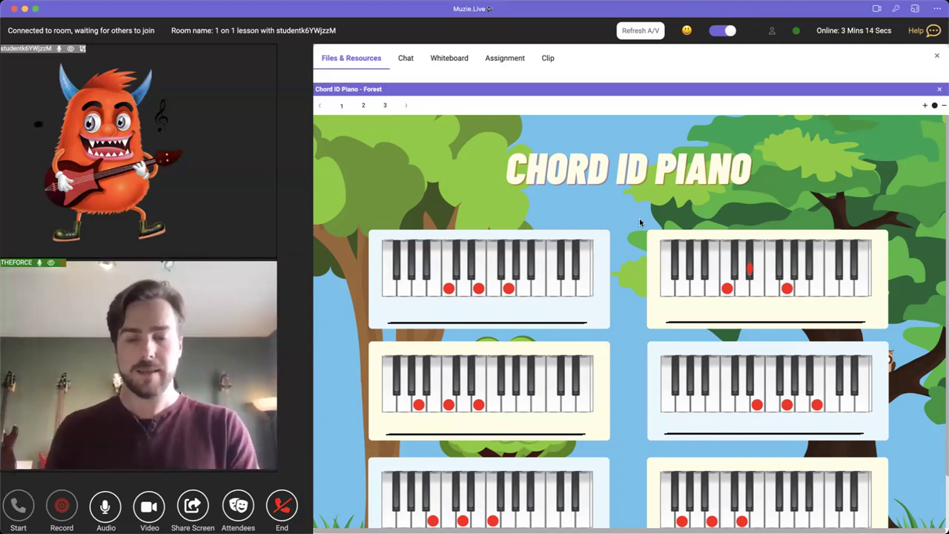
- Close the worksheet viewer and return to the home level of Files & Resources
click(939, 89)
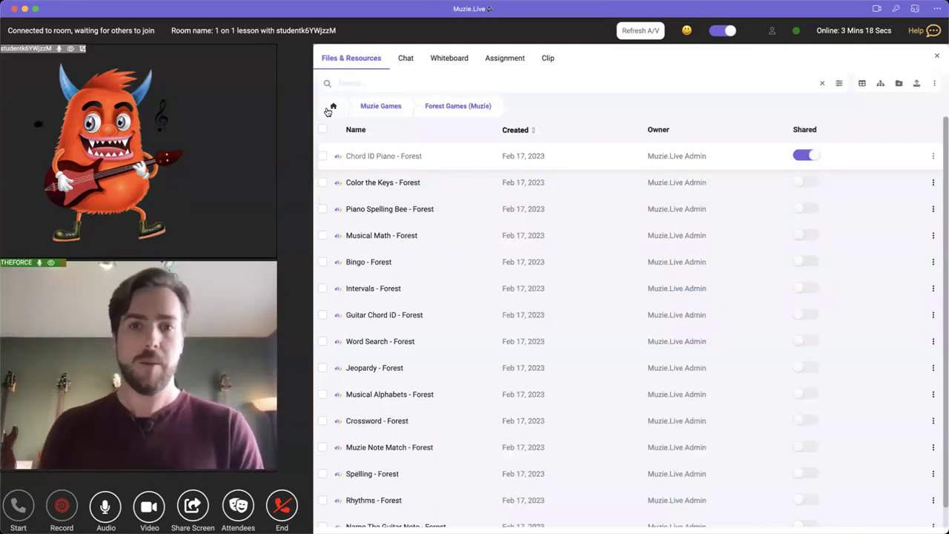
click(331, 108)
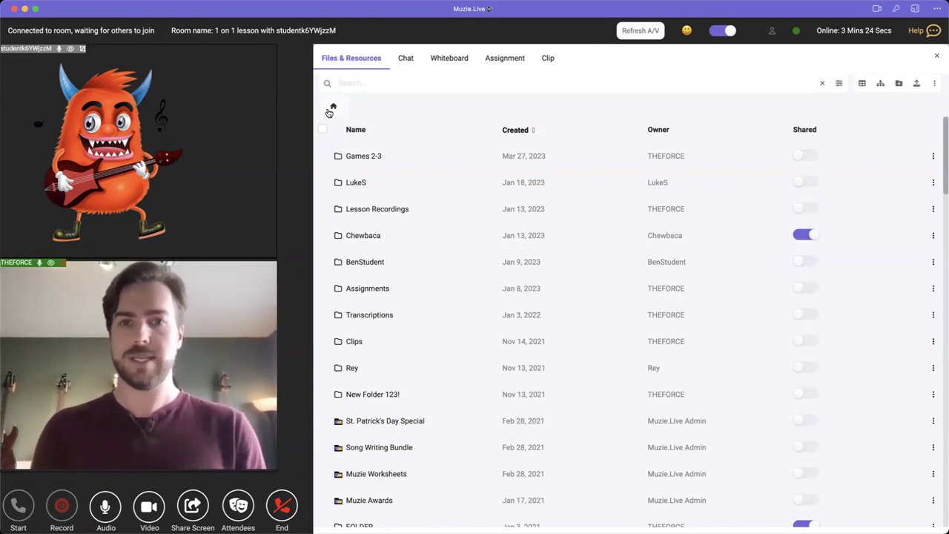
- Send the message 'Hi!' in the lesson chat
click(399, 64)
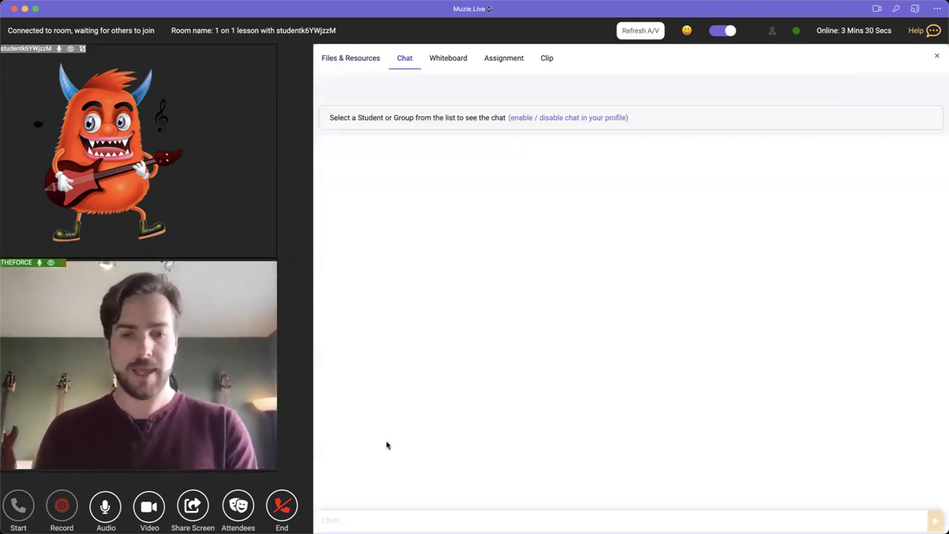
text(Hi!)
key(Return)
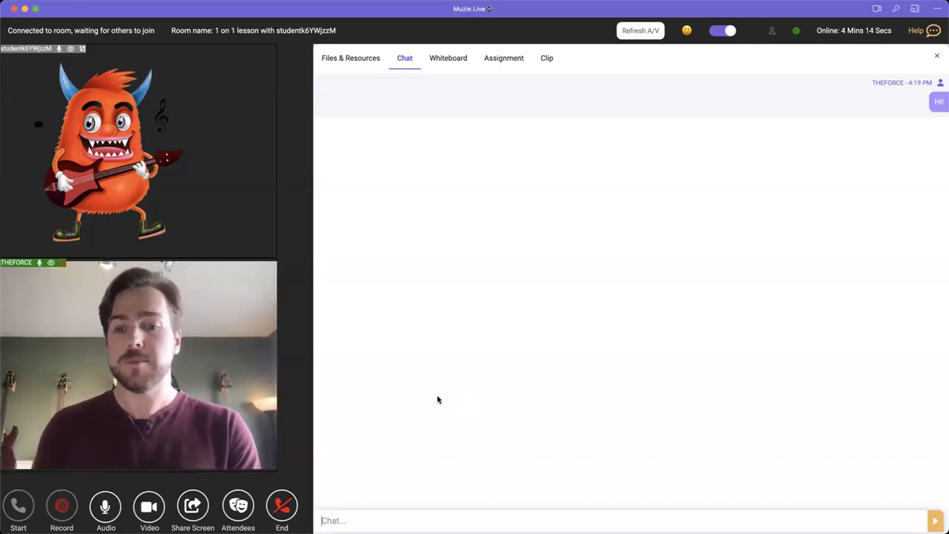
- Show the Attendees panel and highlight its Students Online label
click(238, 506)
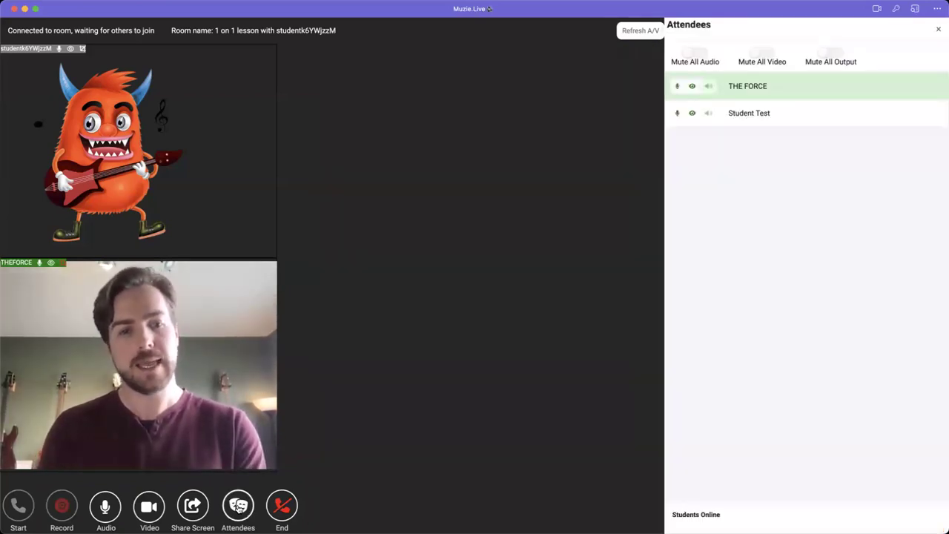
drag(677, 515, 727, 520)
drag(669, 518, 669, 518)
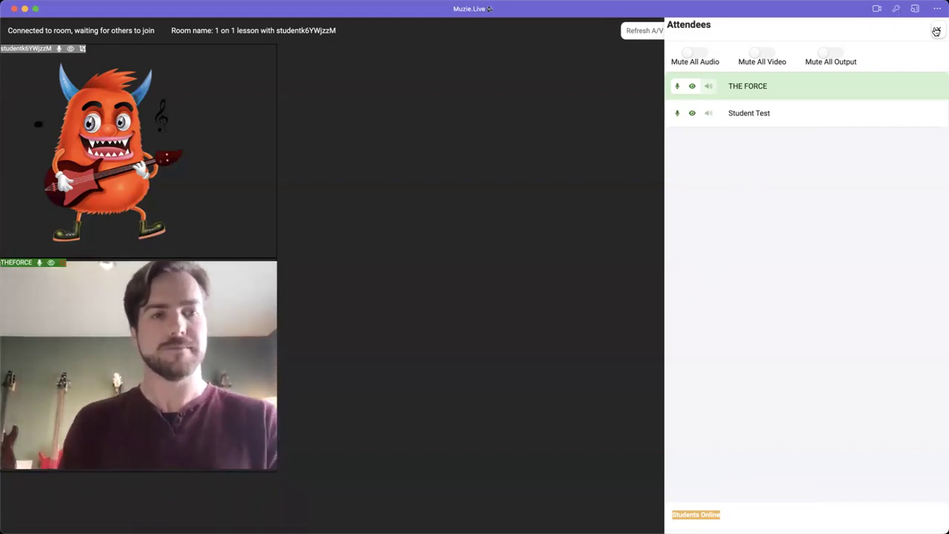
mouse_move(933, 29)
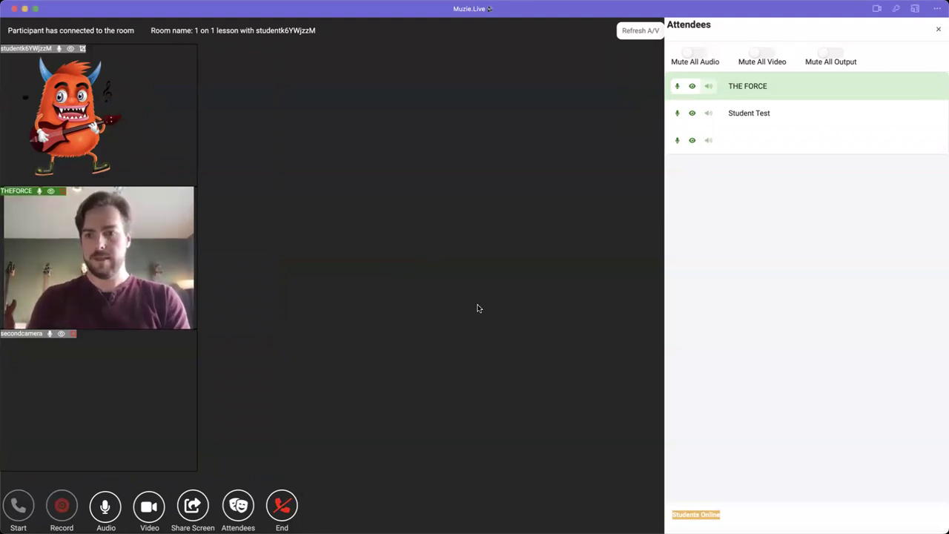
- Close the attendees list, try the right-side tile layout, then switch to a custom freeform layout
click(938, 29)
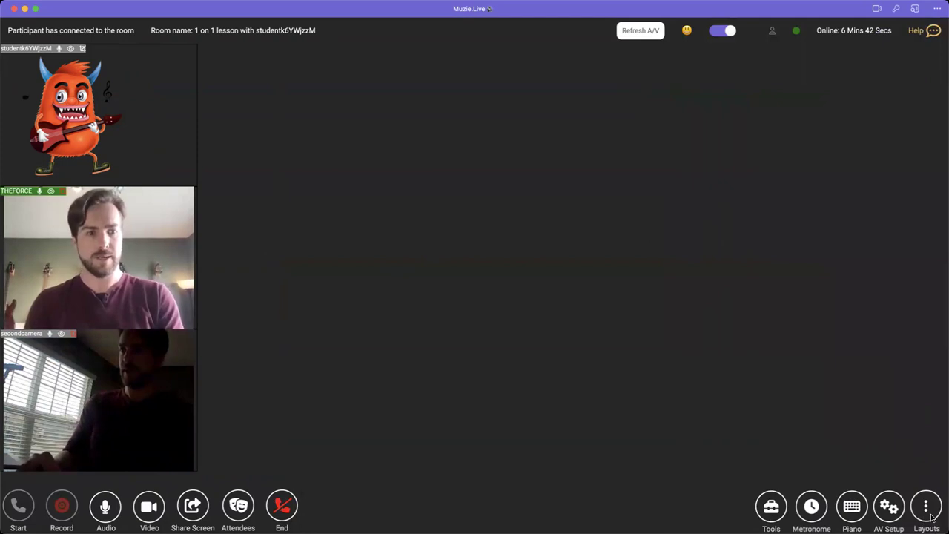
click(926, 507)
click(900, 448)
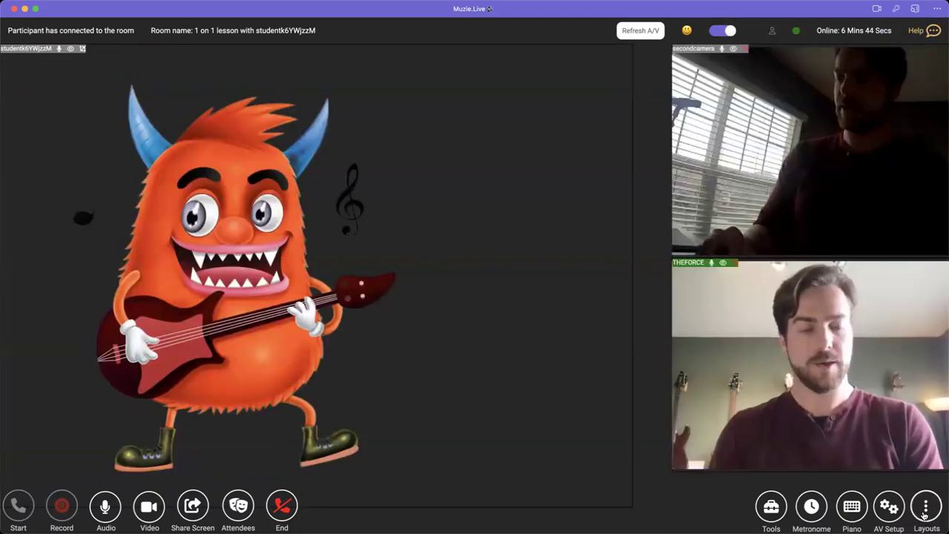
click(925, 511)
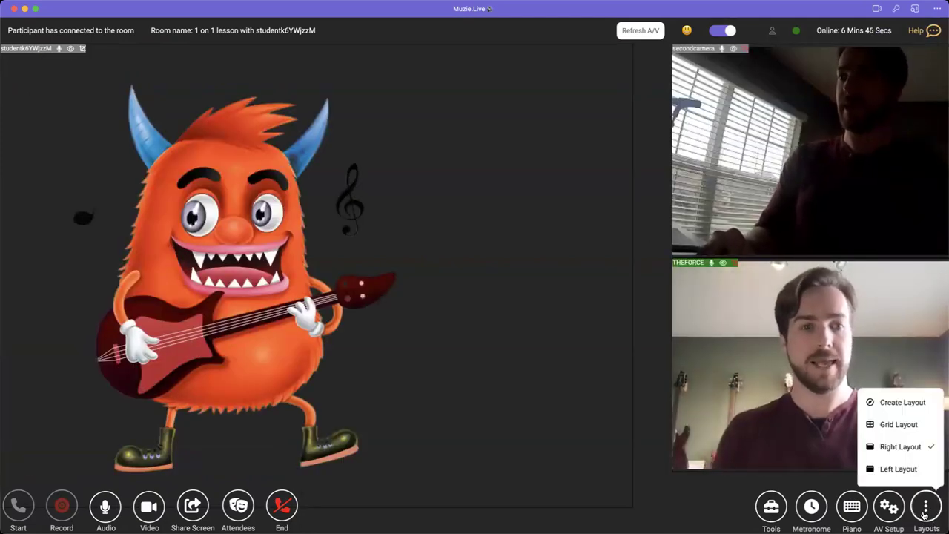
click(903, 409)
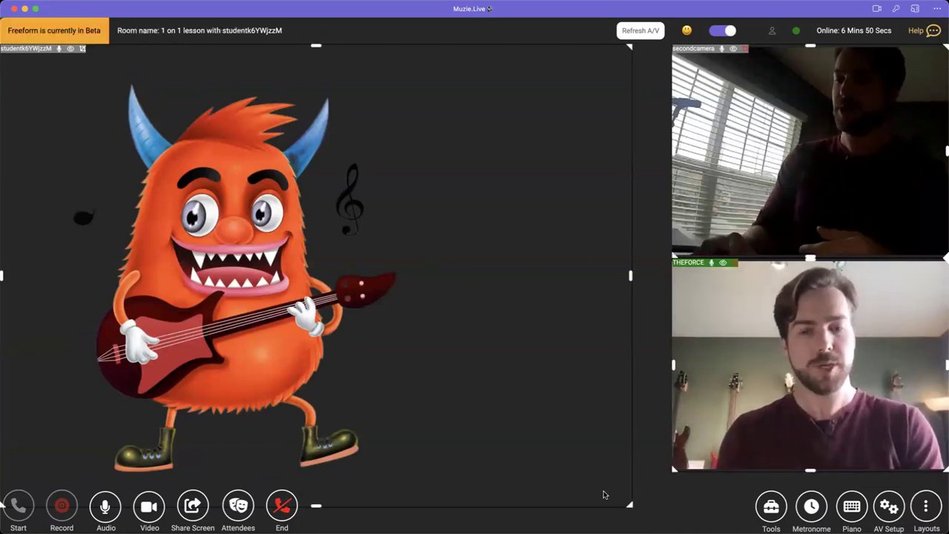
- Shrink the student tile, enlarge the teacher tile, and reposition the teacher and second-camera videos
drag(629, 504, 393, 398)
drag(693, 389, 416, 175)
drag(385, 402, 276, 326)
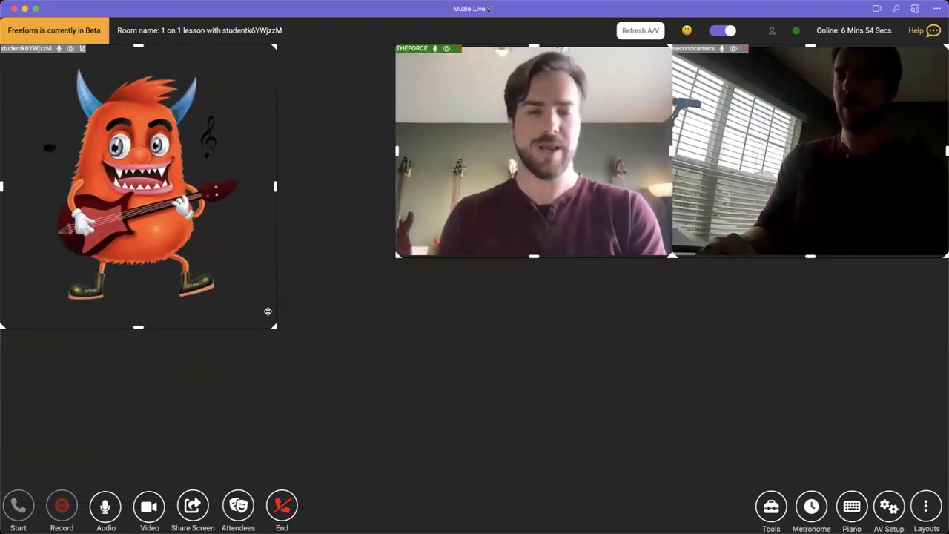
drag(395, 260, 342, 324)
drag(213, 393, 607, 373)
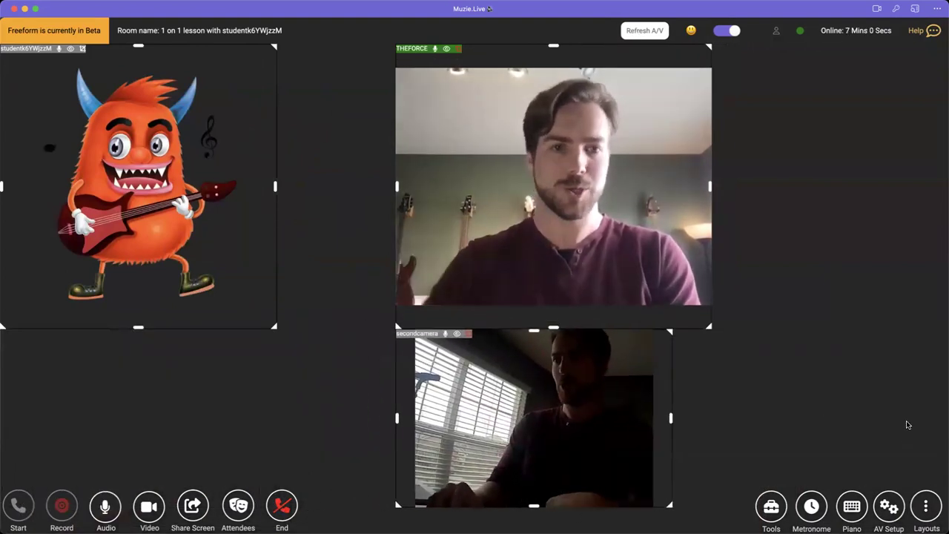
- Apply Grid Layout so the three video tiles sit evenly in one row
click(926, 505)
click(900, 446)
click(926, 505)
click(902, 424)
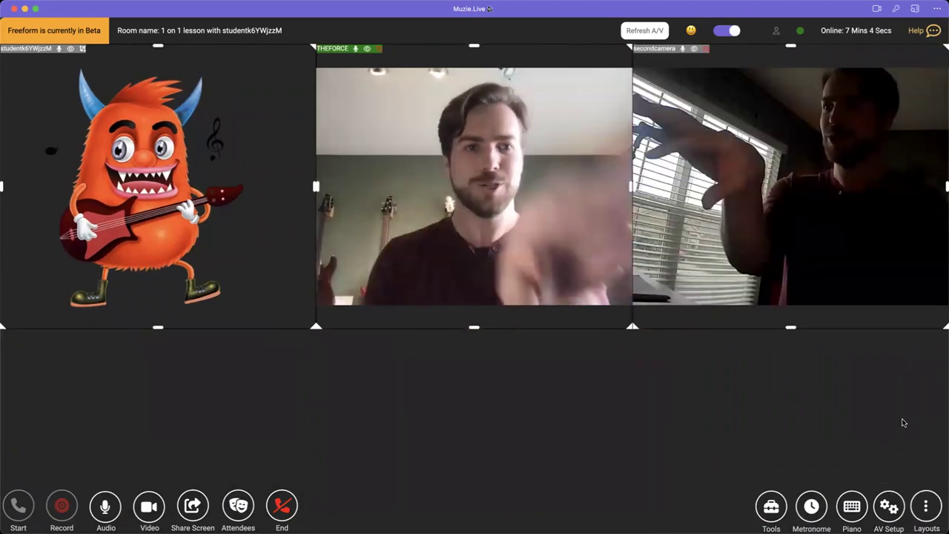
- Untick Create Layout in the Layouts menu to end tile editing
click(929, 519)
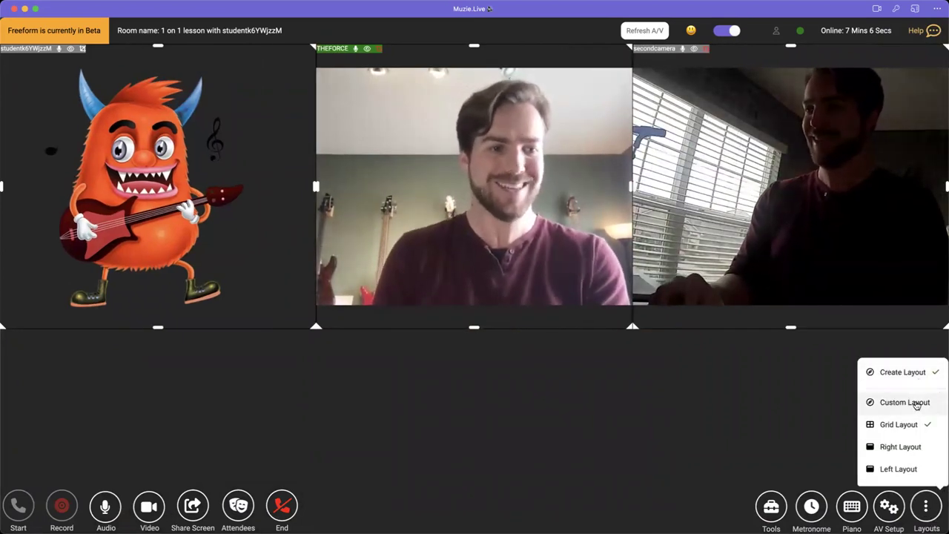
click(916, 384)
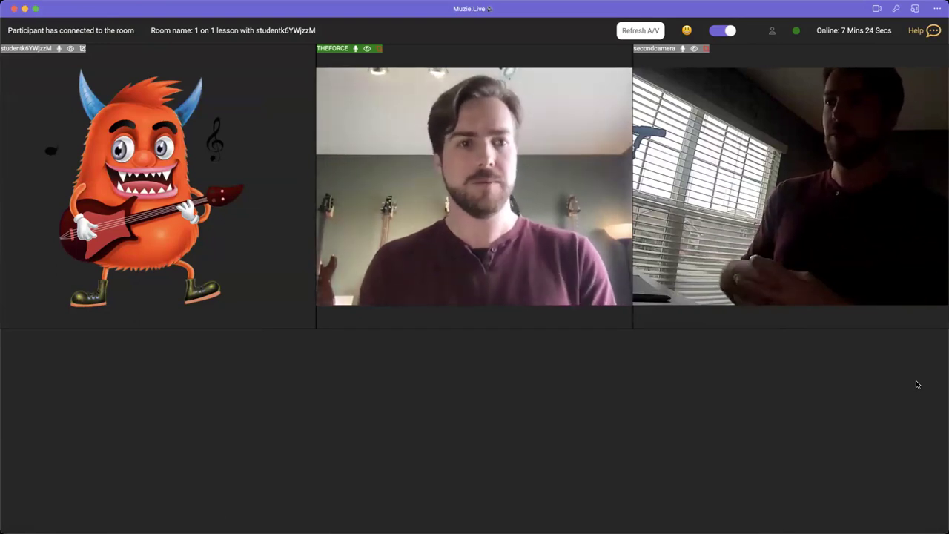
mouse_move(853, 437)
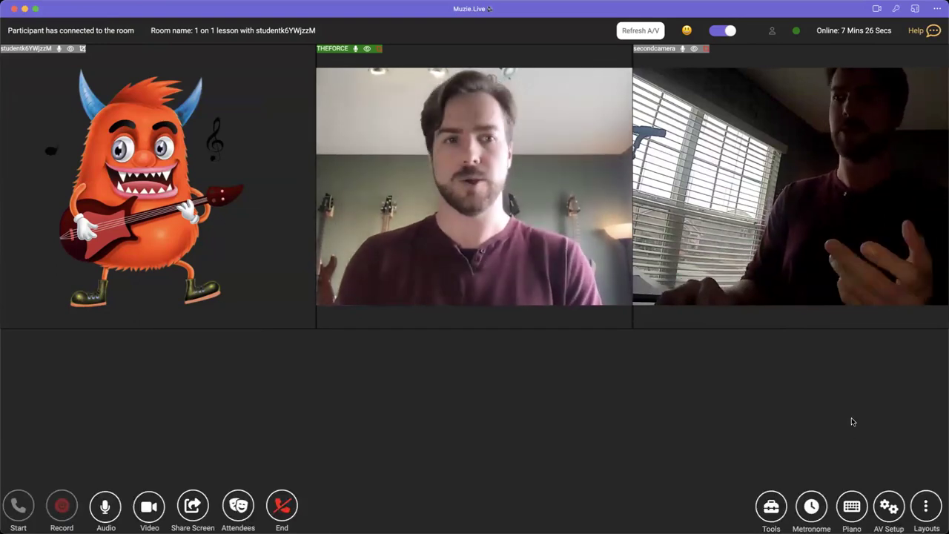
- Switch off Second Camera in the Video button's options
click(150, 507)
click(171, 475)
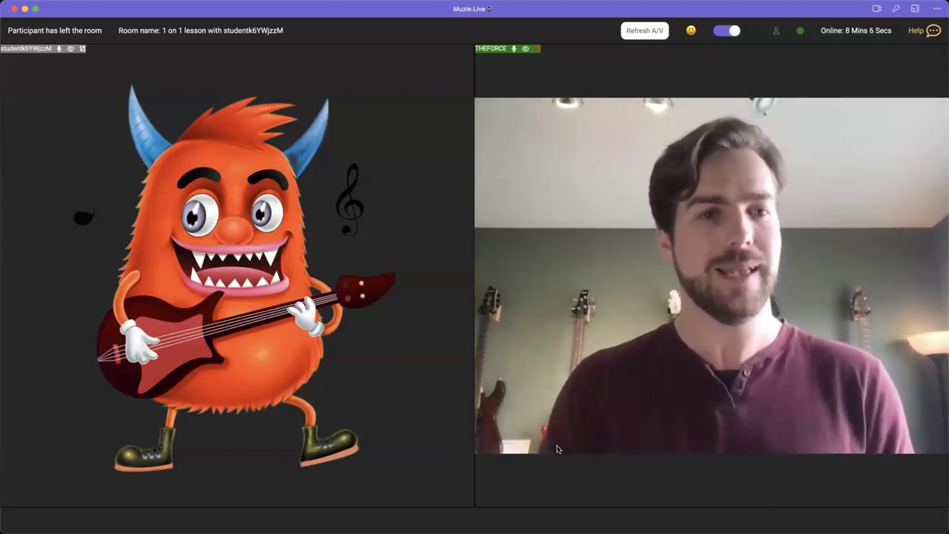
mouse_move(582, 430)
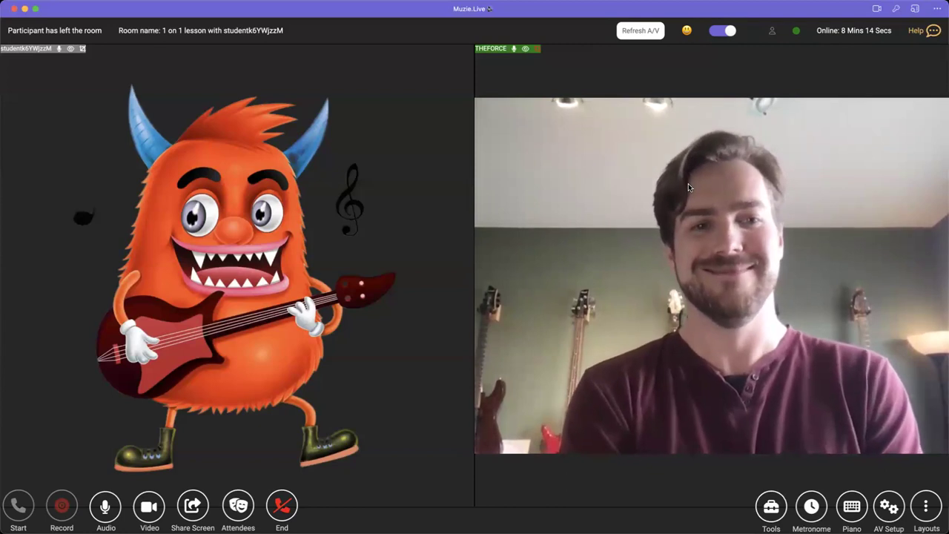
- Send The Band, Bump and TaDa reactions from the emoji menu, one after another
click(686, 32)
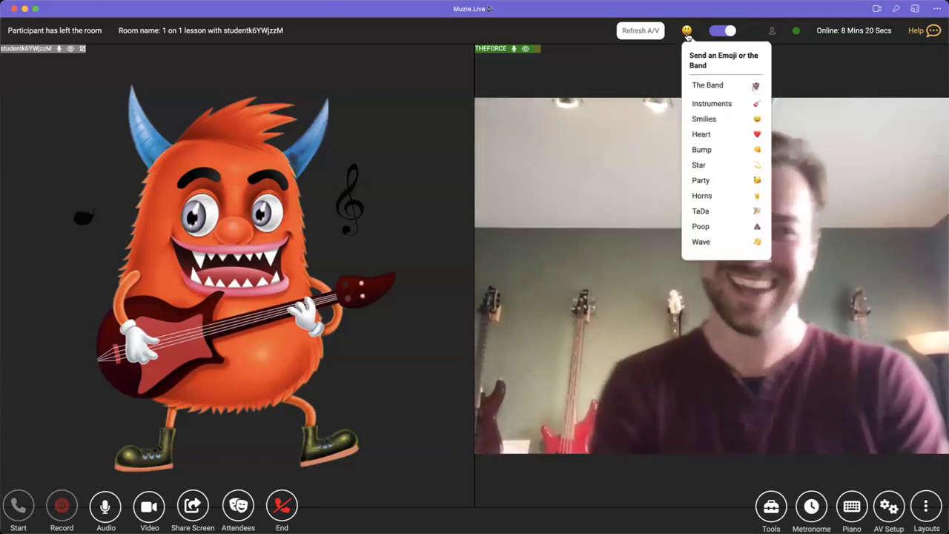
click(701, 86)
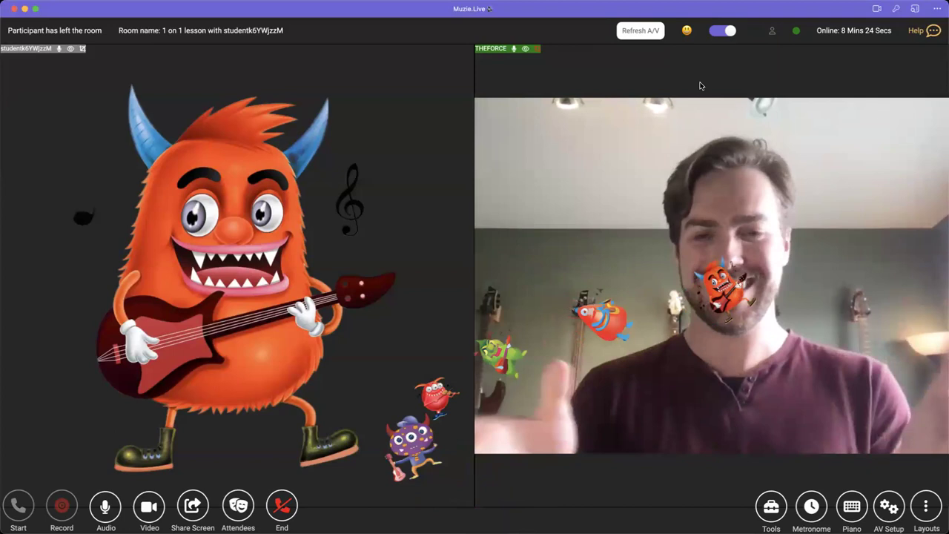
click(686, 32)
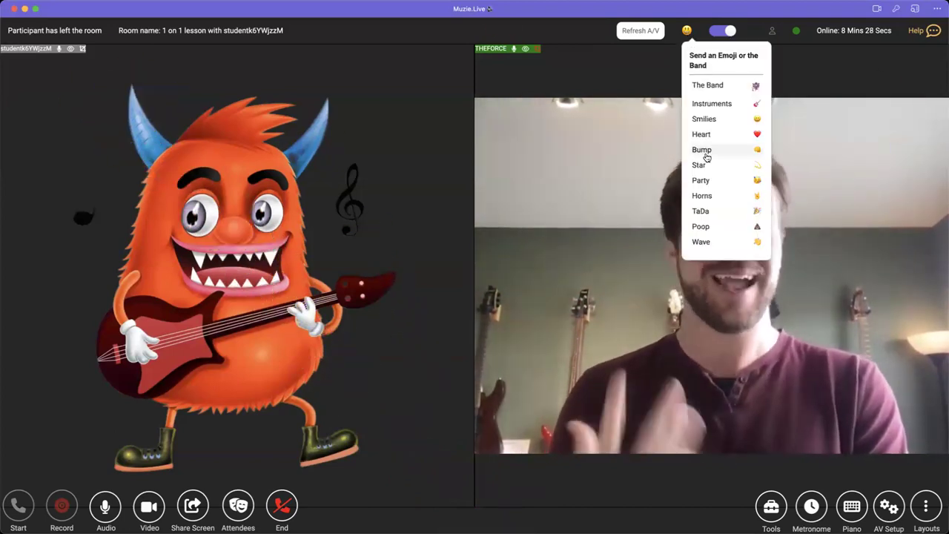
click(705, 151)
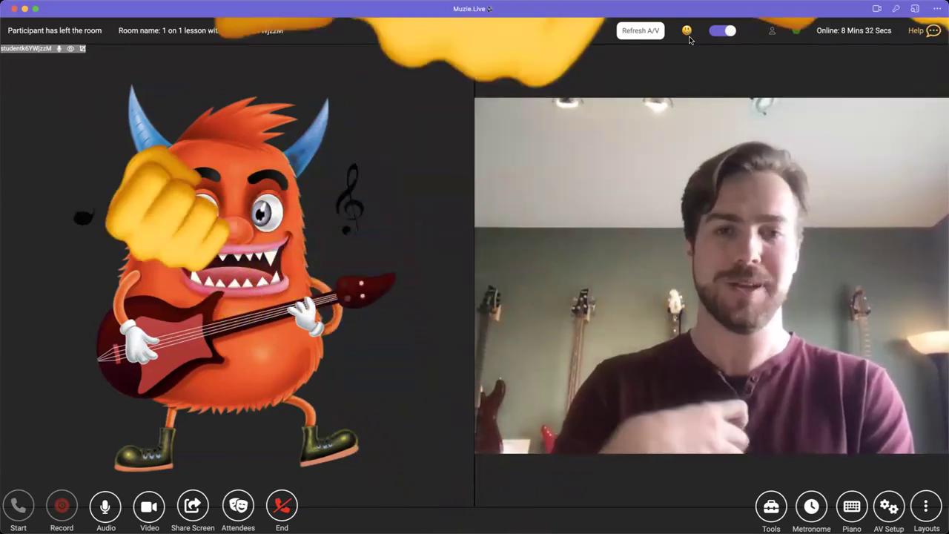
click(689, 34)
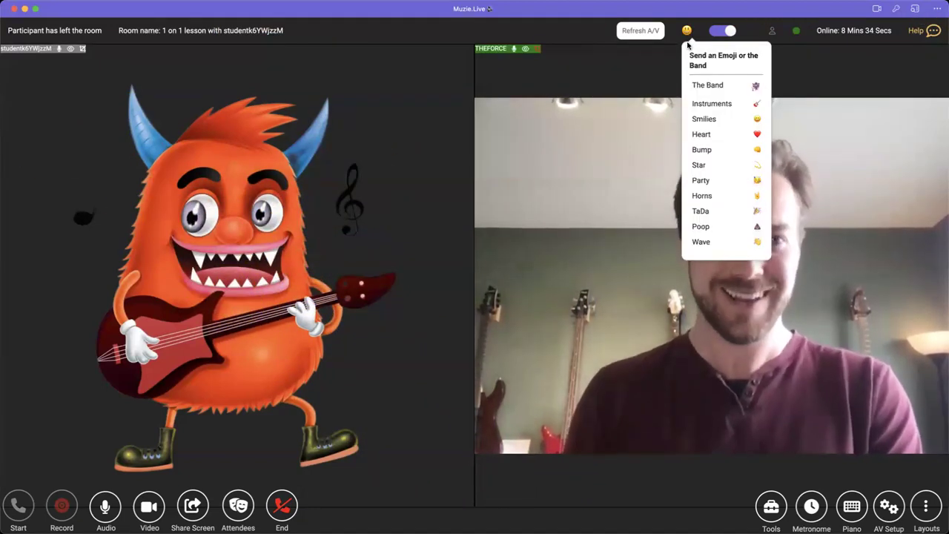
click(711, 209)
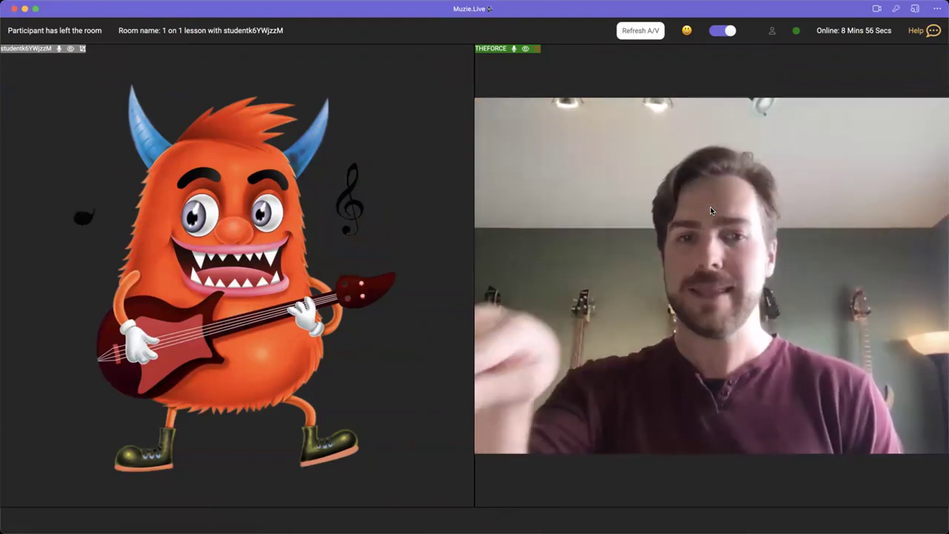
- Send The Band reaction again, then close the reactions menu without choosing anything
click(684, 32)
click(702, 92)
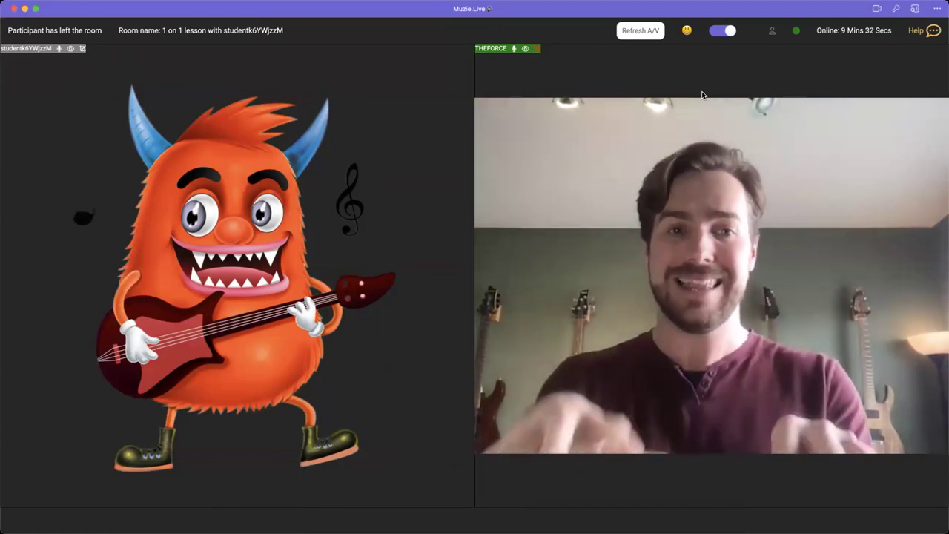
click(687, 30)
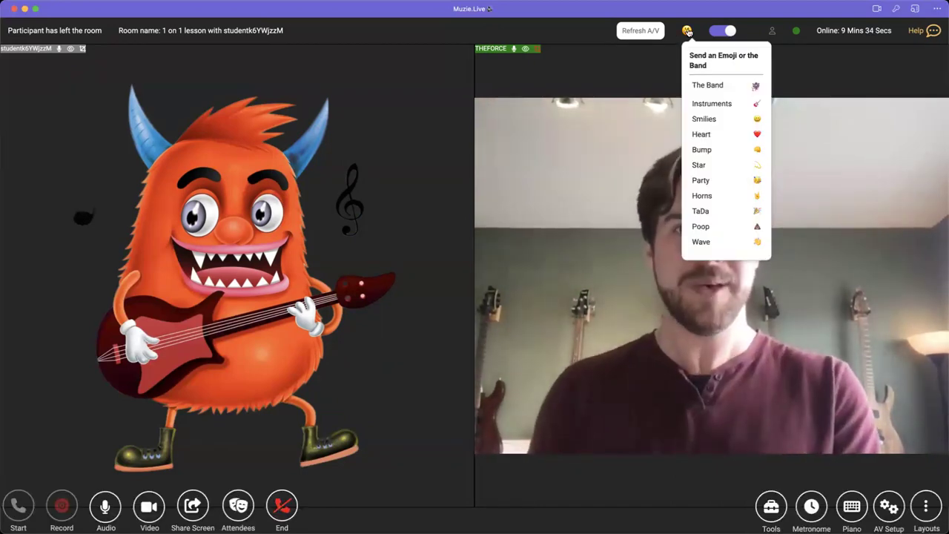
click(612, 80)
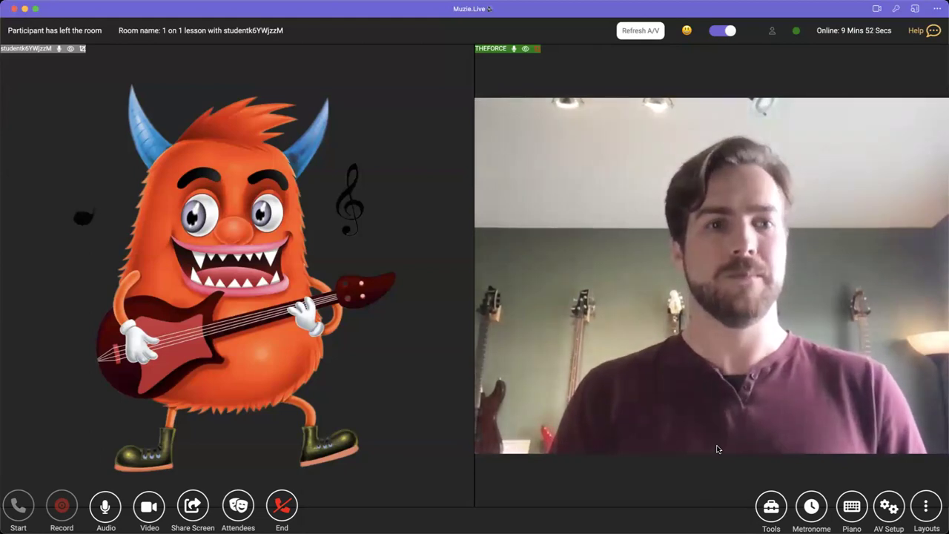
mouse_move(717, 446)
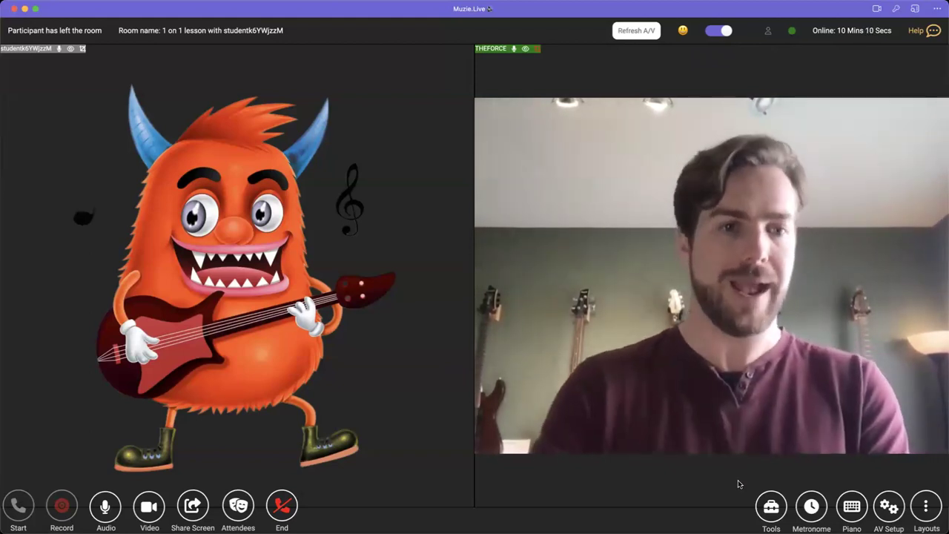
- Create a new private whiteboard from the room's whiteboard list
click(772, 507)
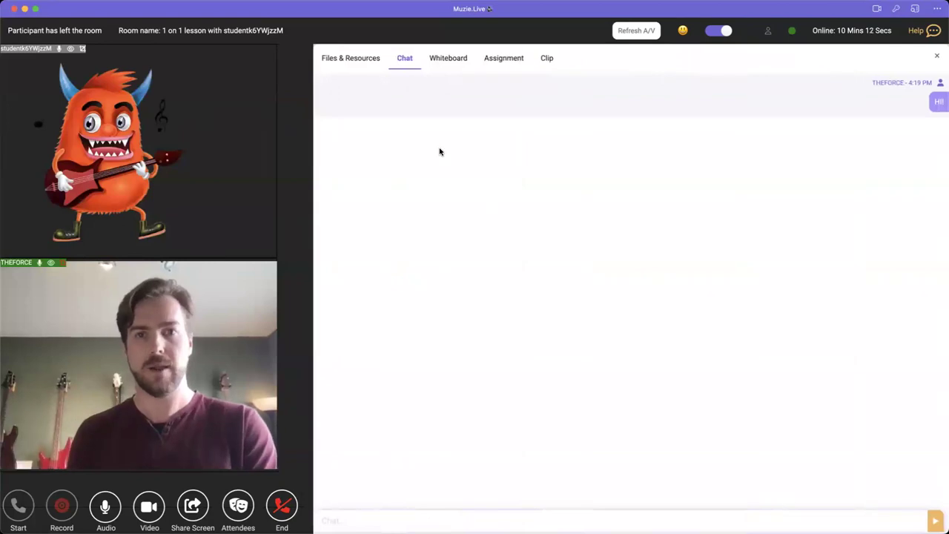
click(458, 63)
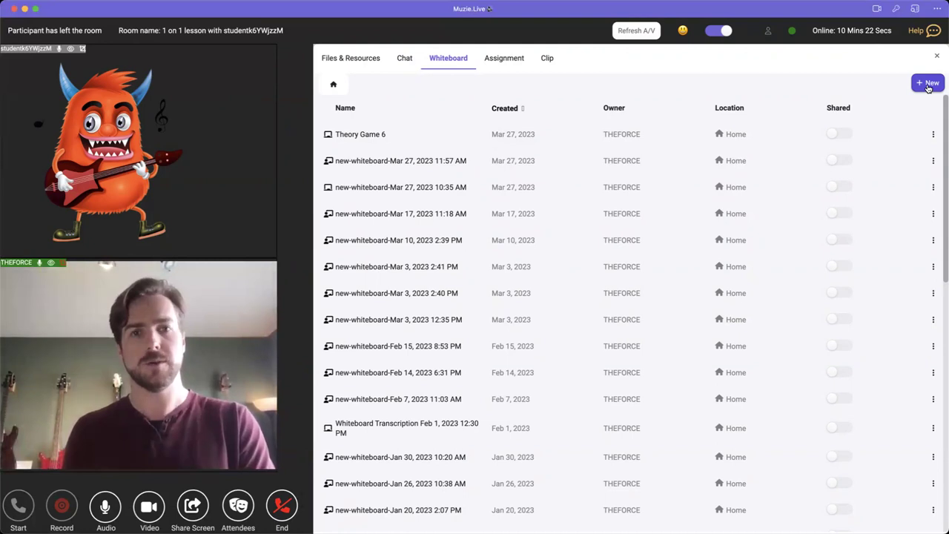
click(927, 85)
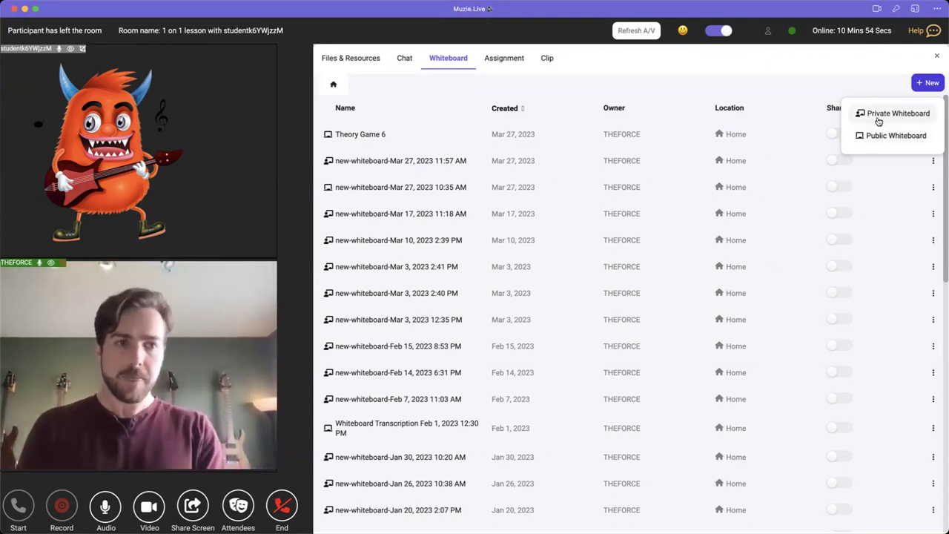
click(878, 115)
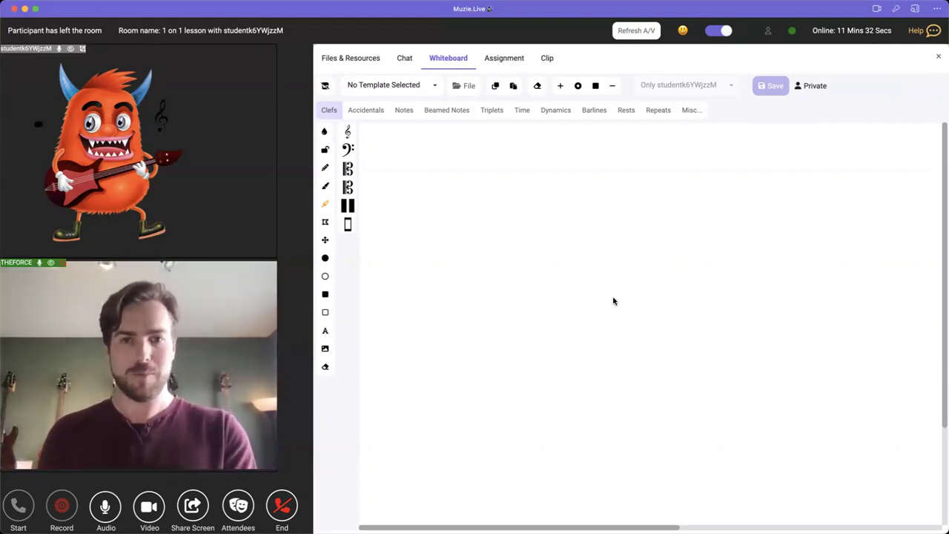
- Try 4 Pianos, 4 Sting Chord Charts and 4 String Fretboards & Tab, ending on 4 String Tab Paper
click(365, 88)
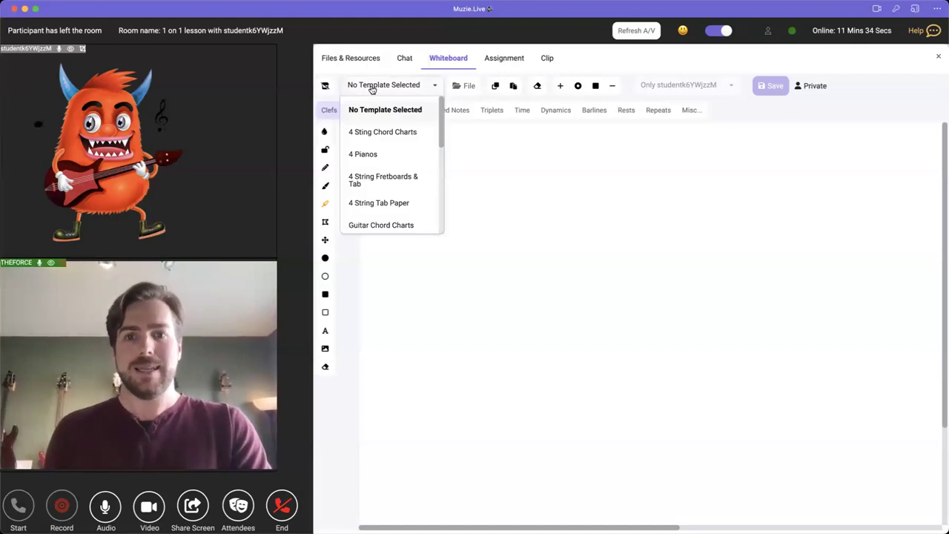
click(398, 155)
click(387, 86)
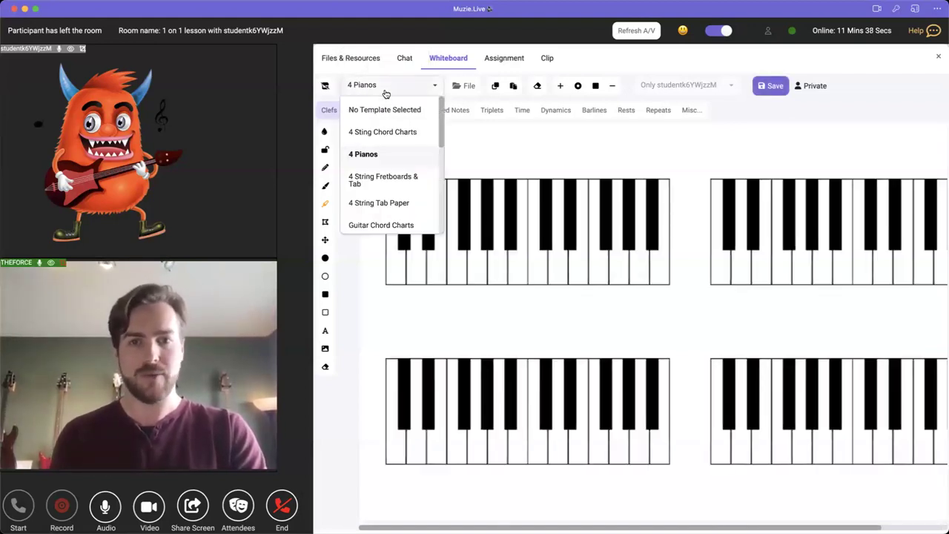
click(388, 130)
click(389, 85)
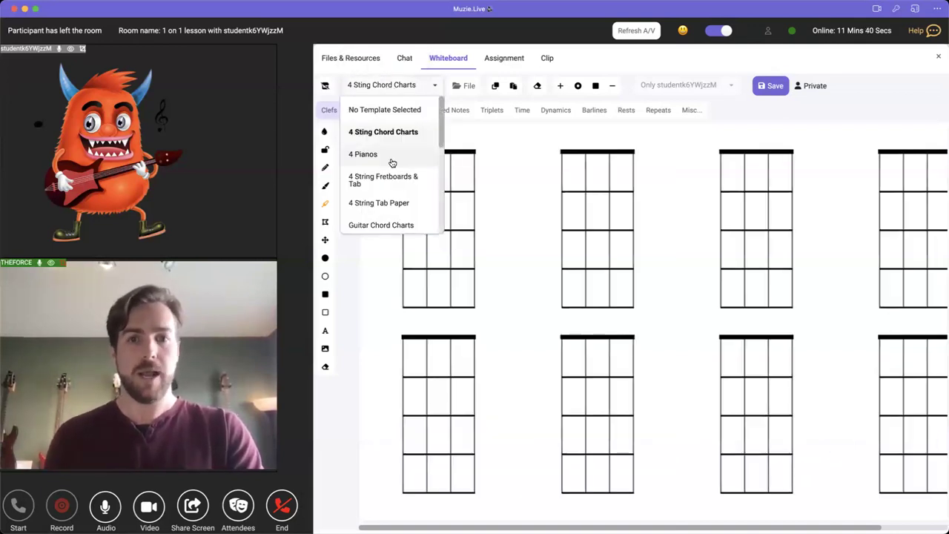
click(391, 177)
click(392, 89)
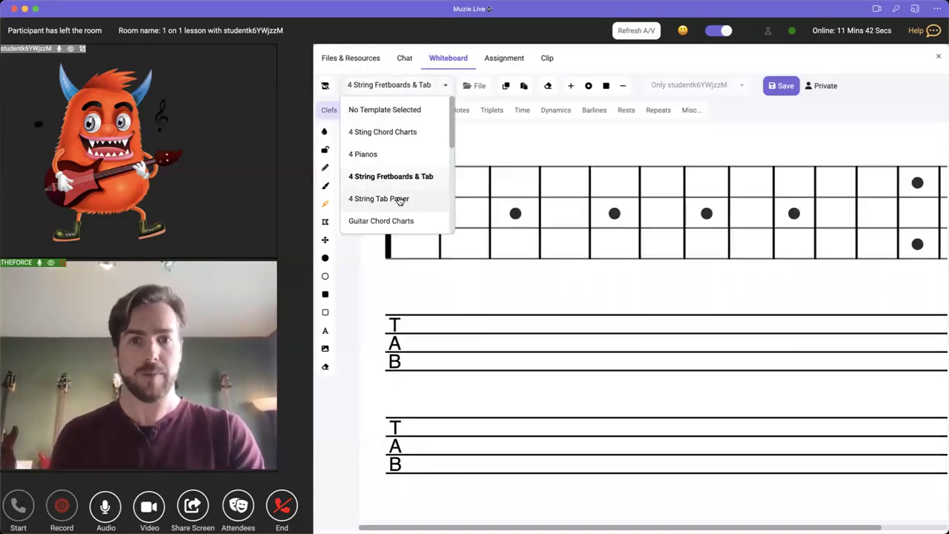
click(378, 198)
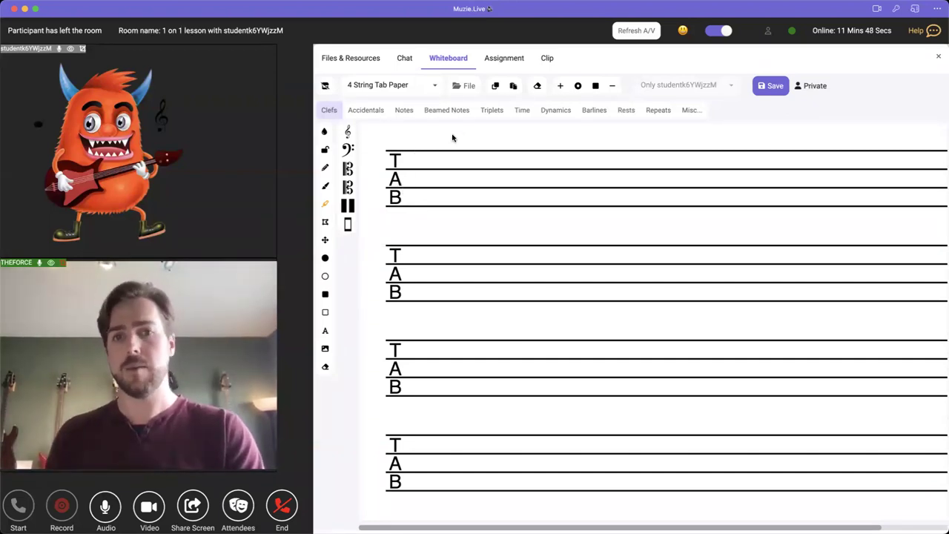
- Browse the St. Patrick's Day Special folder, preview Escape Room 7, and cancel the file chooser
click(468, 86)
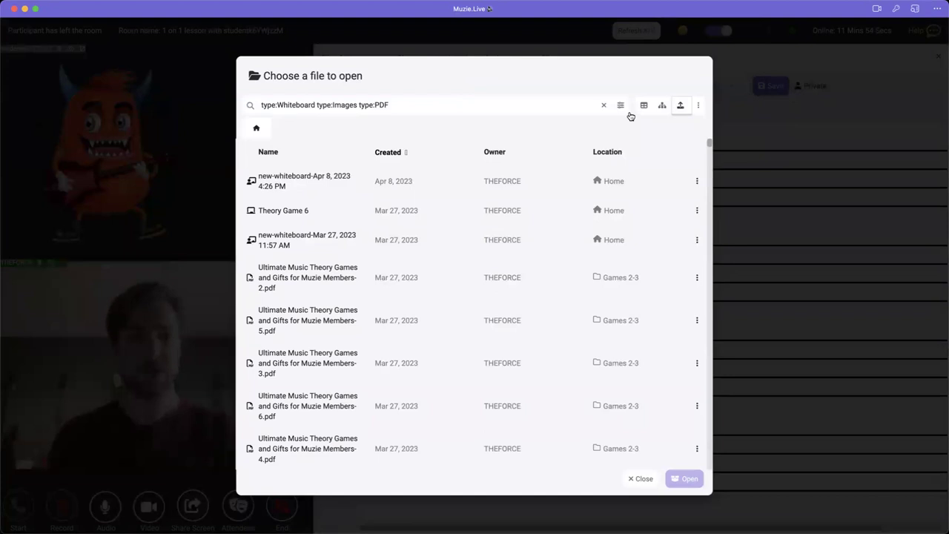
click(604, 106)
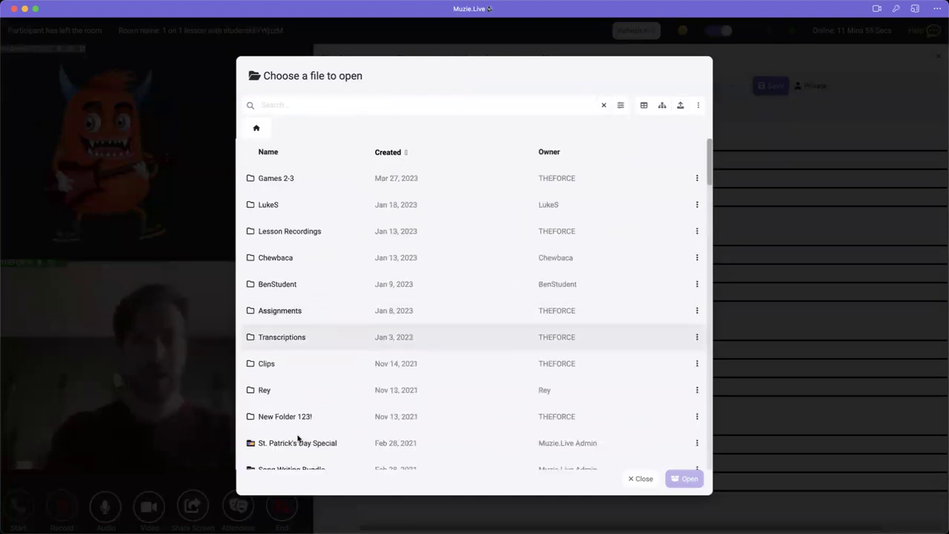
scroll(299, 439, down, 3)
double_click(308, 338)
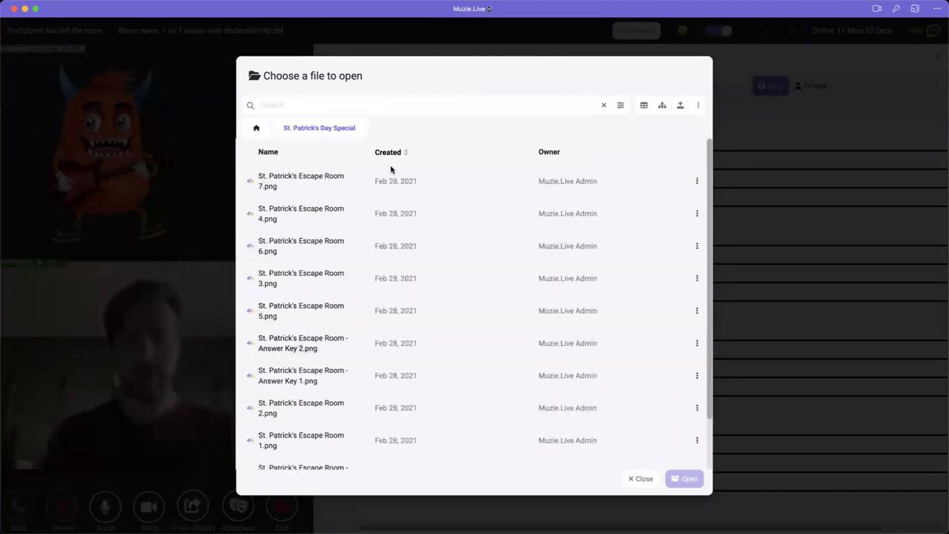
double_click(331, 177)
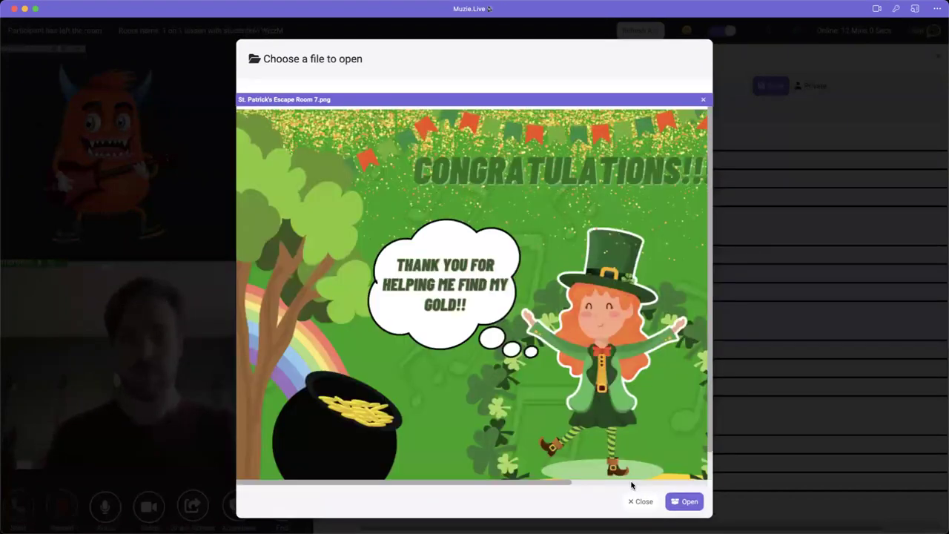
click(640, 502)
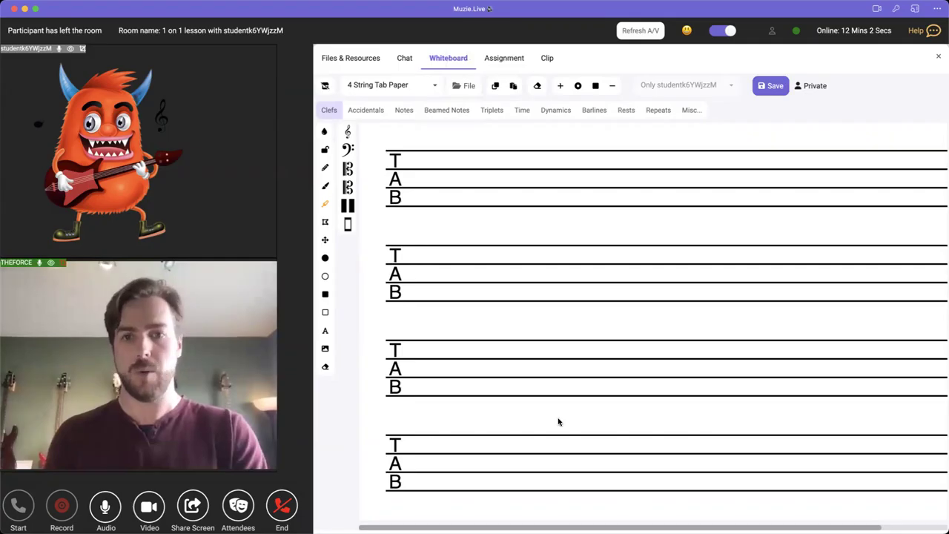
- Load St. Patrick's Escape Room 3.png as the whiteboard background
click(471, 86)
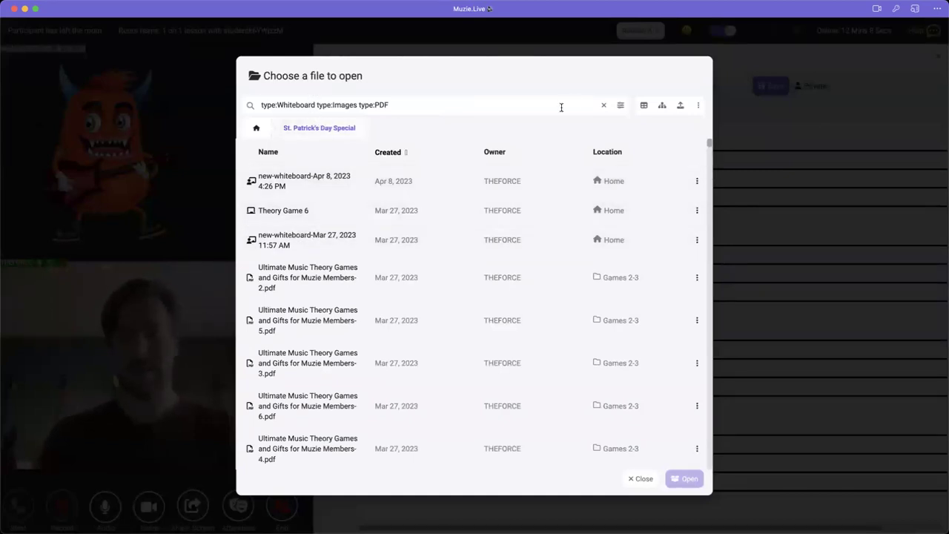
click(603, 104)
double_click(269, 277)
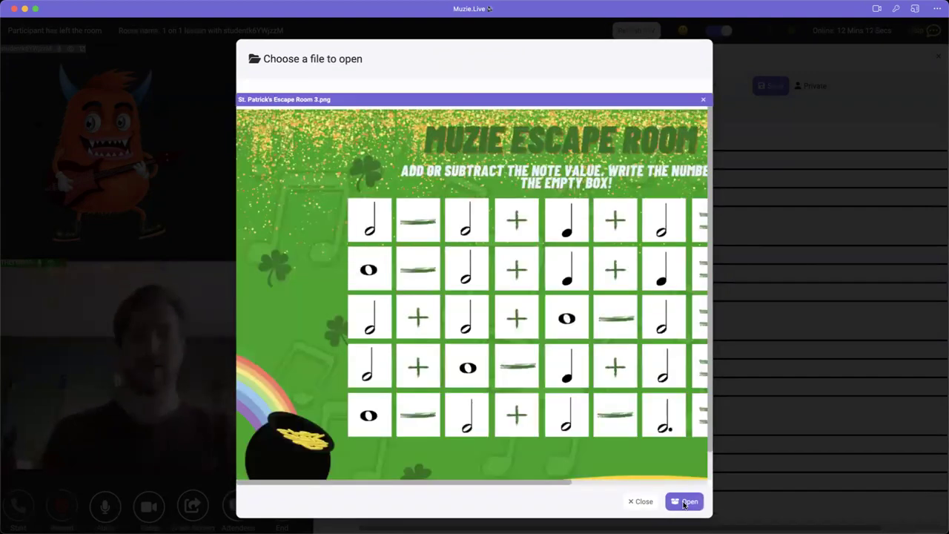
click(684, 502)
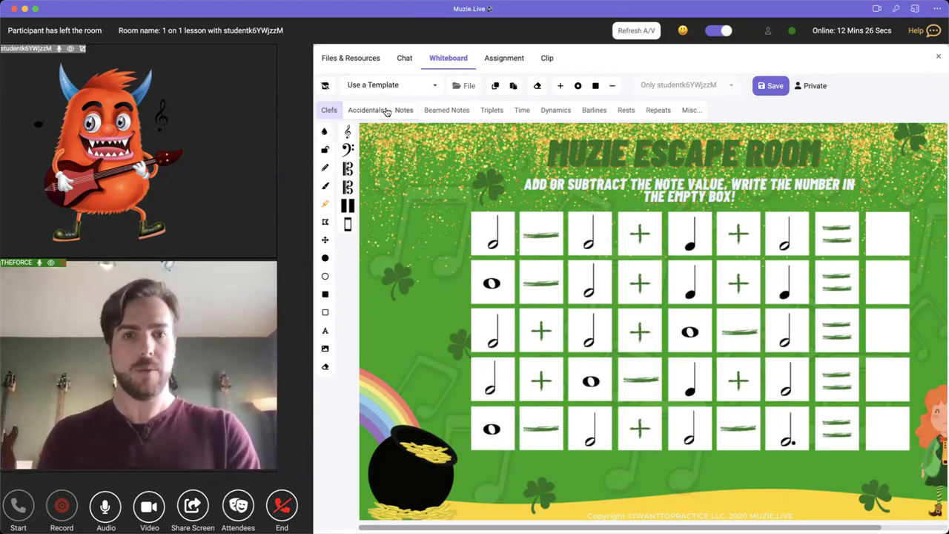
- Stamp a dotted half note into the top answer box and an eighth note beside the title
click(401, 111)
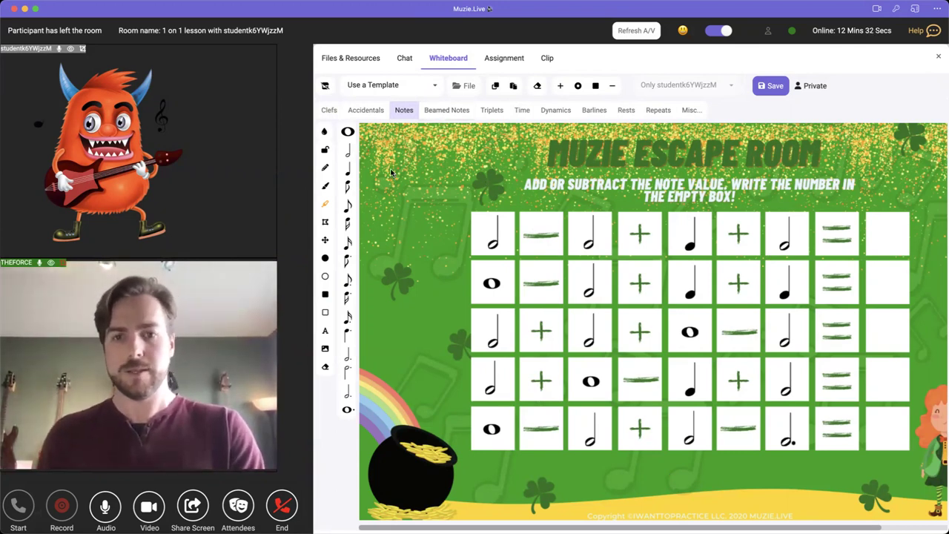
drag(350, 381, 906, 238)
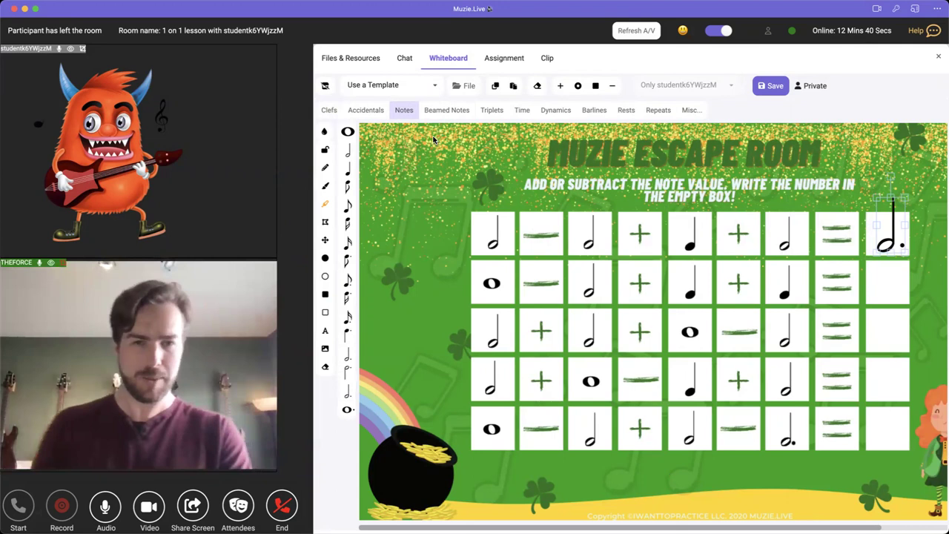
drag(348, 204, 460, 170)
click(446, 110)
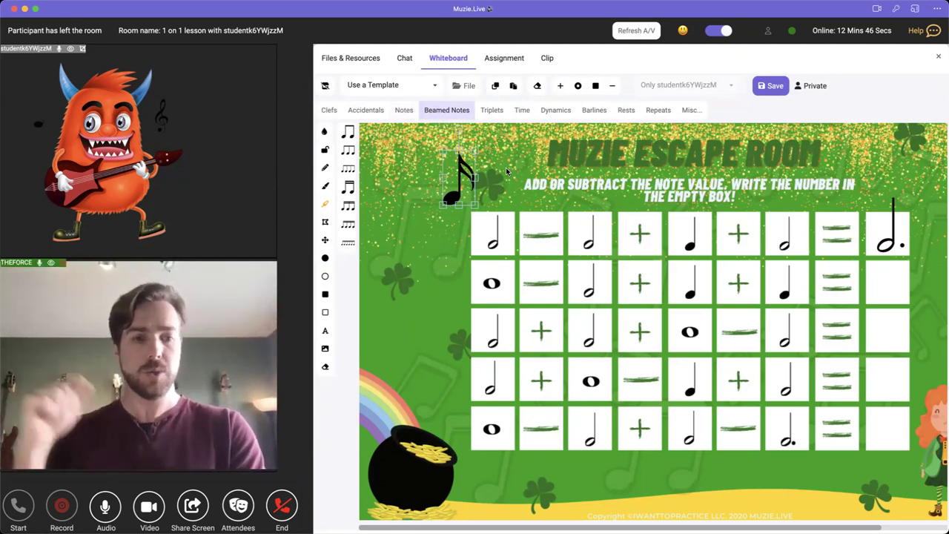
click(326, 87)
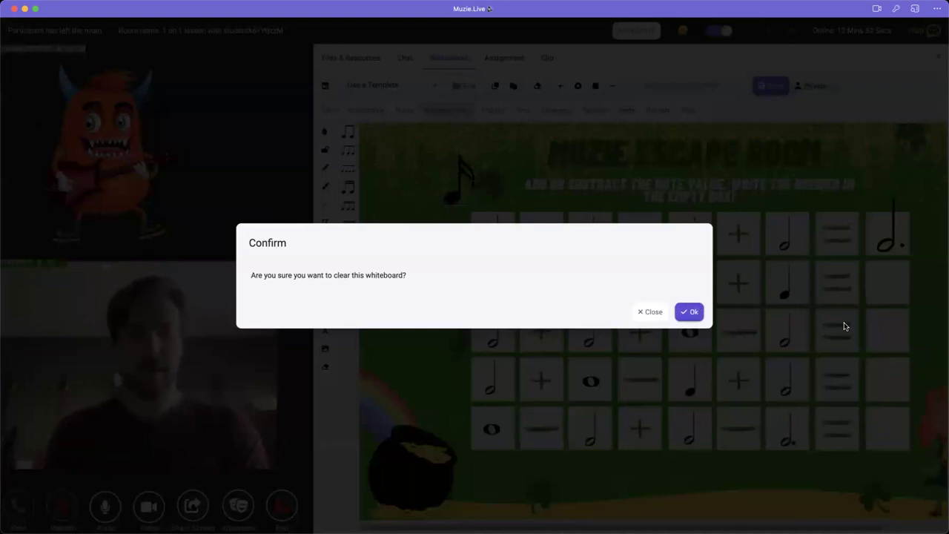
- Confirm with Ok to remove the escape-room worksheet and both stamped notes
click(690, 312)
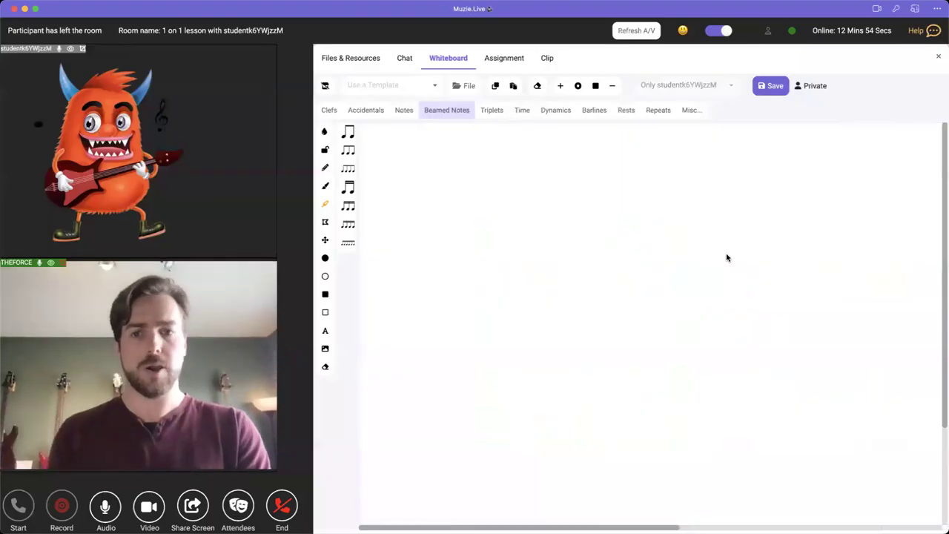
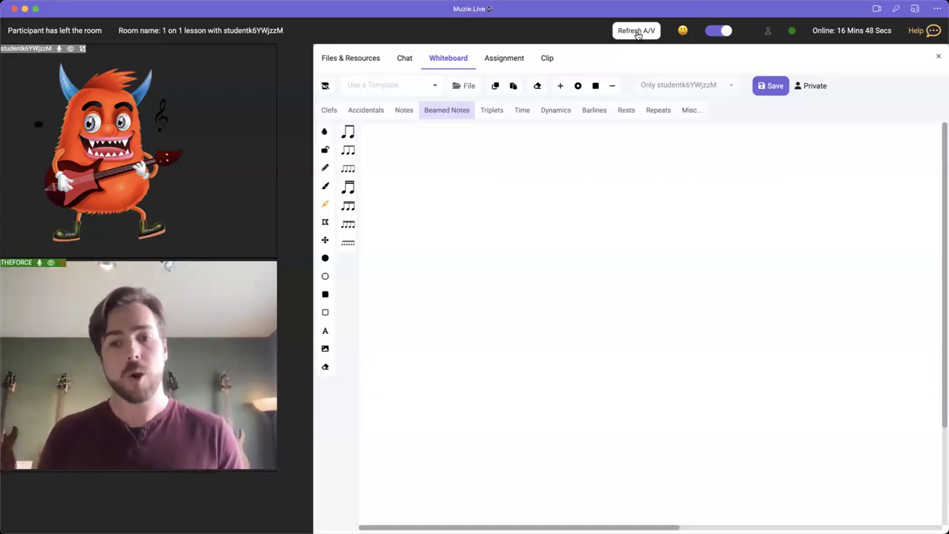
- Create a new Private Composition from the Clip tab's + New menu
click(548, 61)
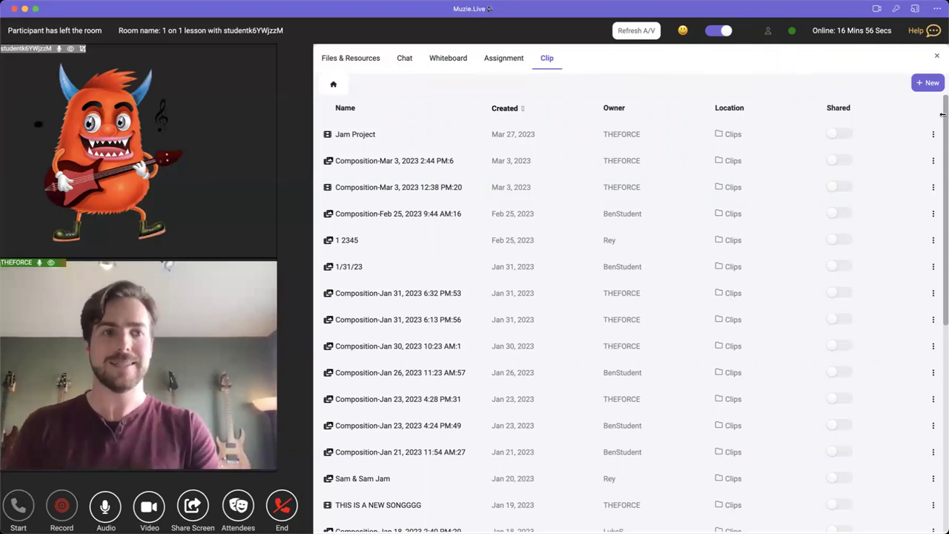
click(928, 84)
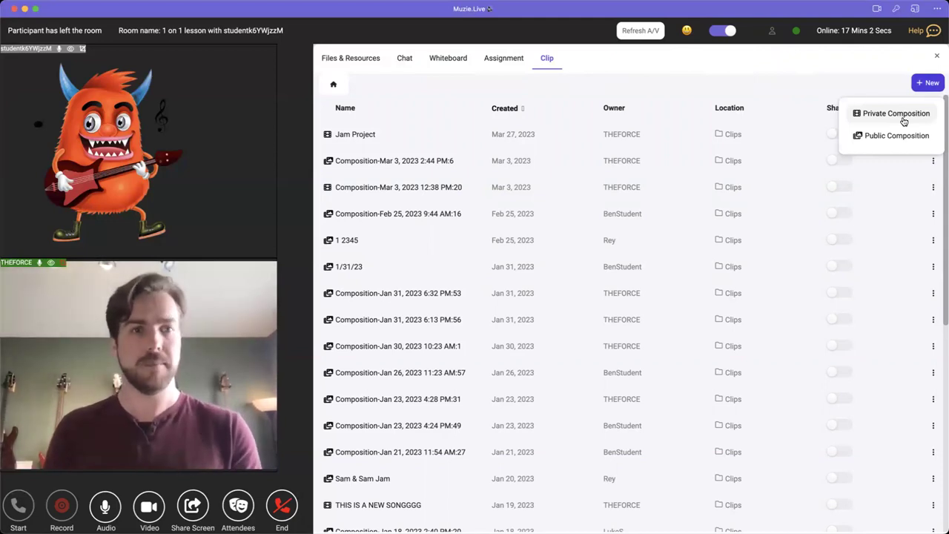
click(904, 116)
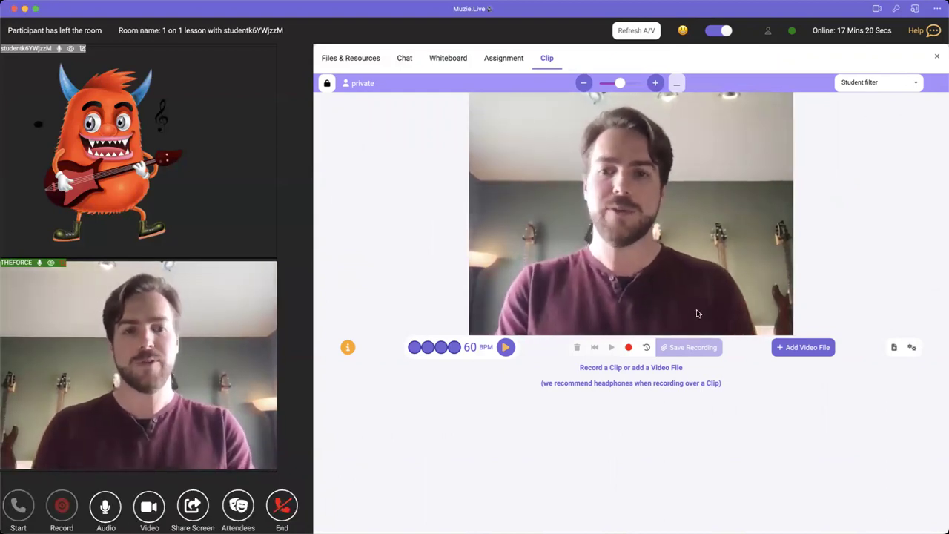
- Record a few seconds of webcam video and save it as the composition's first clip
click(630, 348)
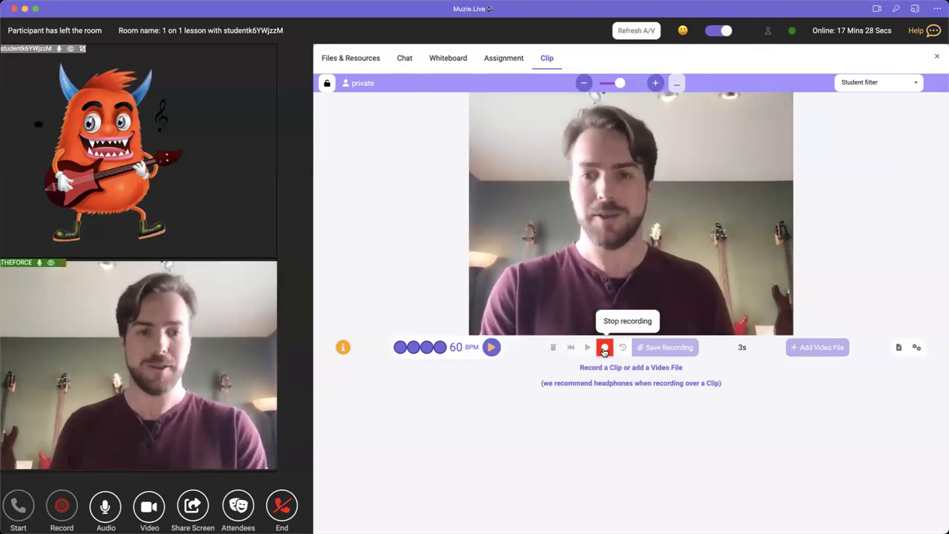
click(605, 349)
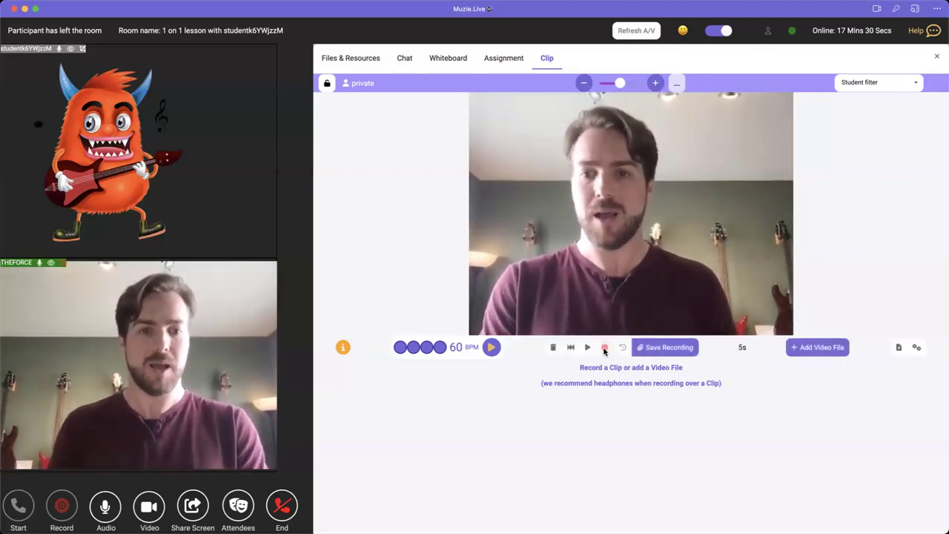
click(648, 348)
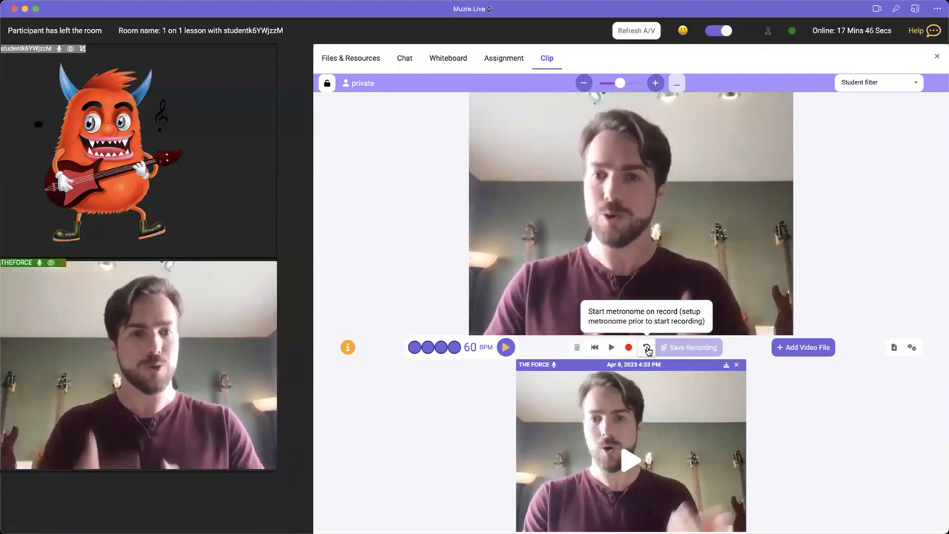
- Record another short webcam clip and save it next to the first one
click(629, 348)
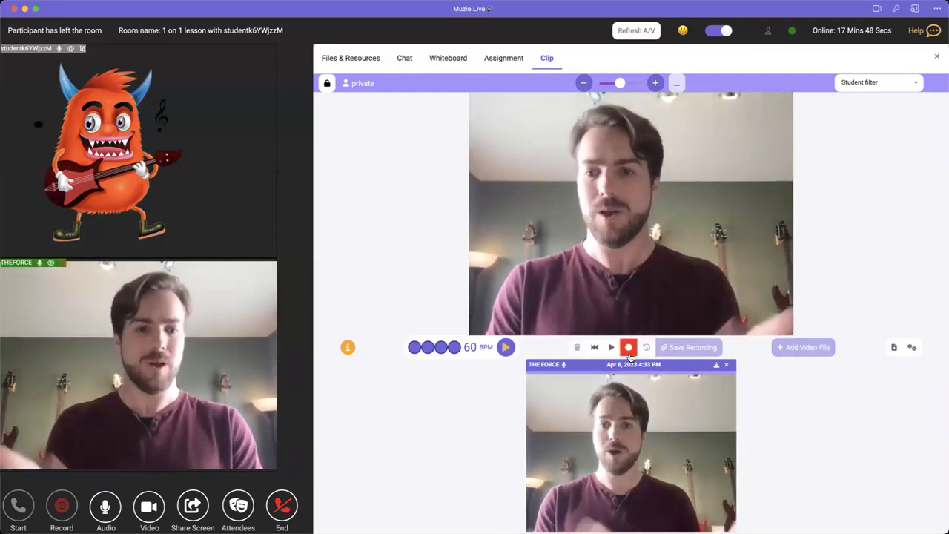
click(605, 349)
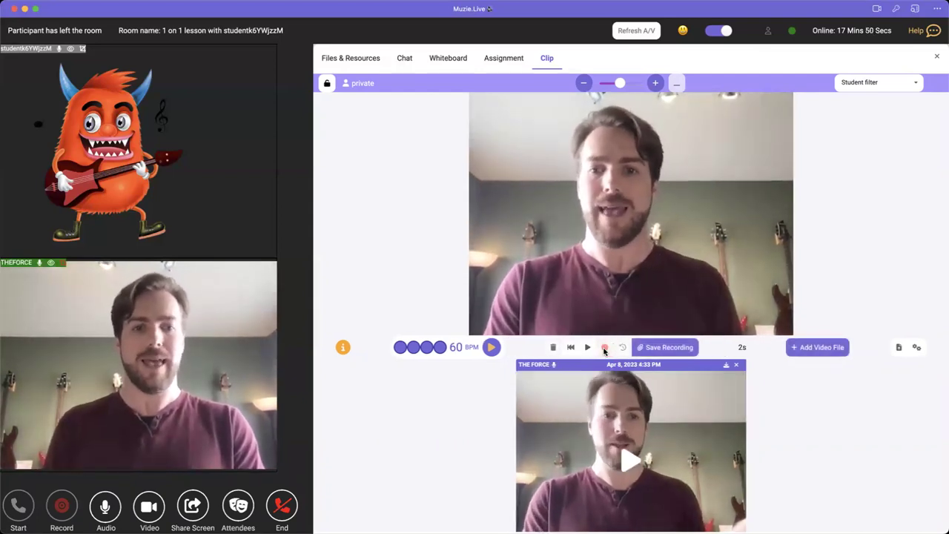
click(647, 346)
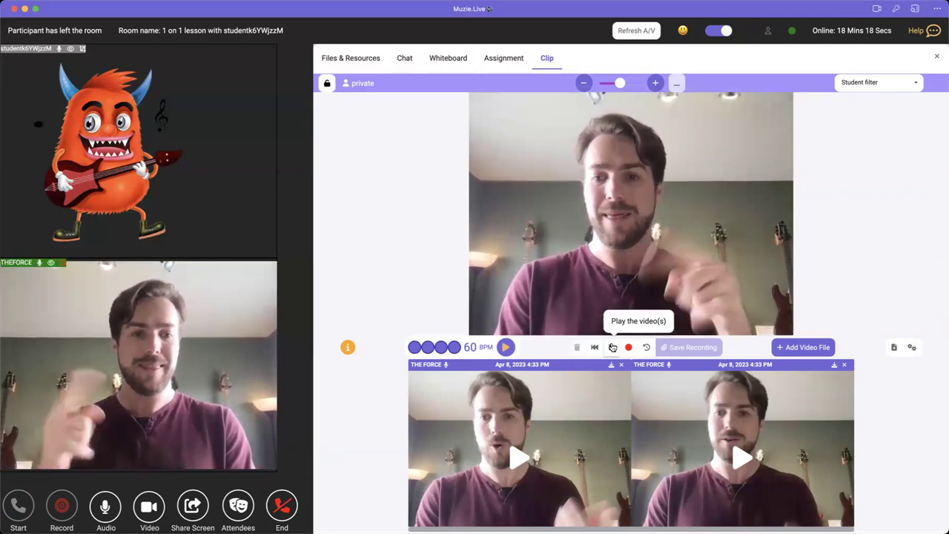
- Play both Apr 8, 2023 4:33 PM clips back simultaneously at 60 BPM
click(613, 347)
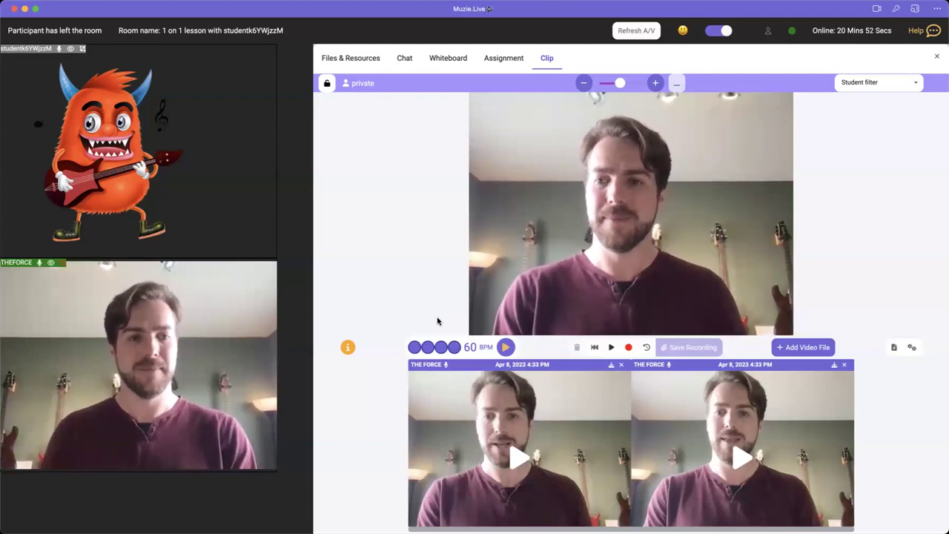
mouse_move(453, 303)
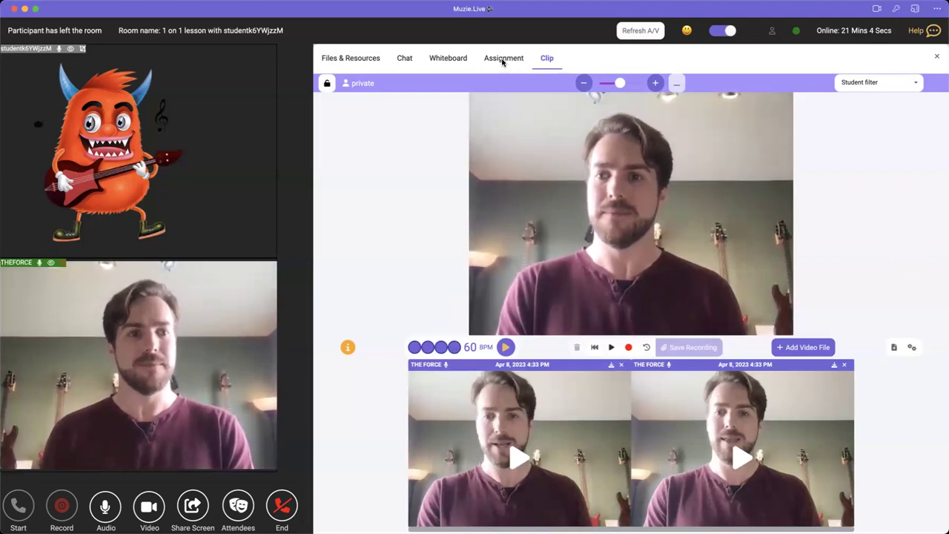
- Save the two-clip composition under its default name 'Composition-Apr 8, 2023 4:36 PM:44'
click(938, 59)
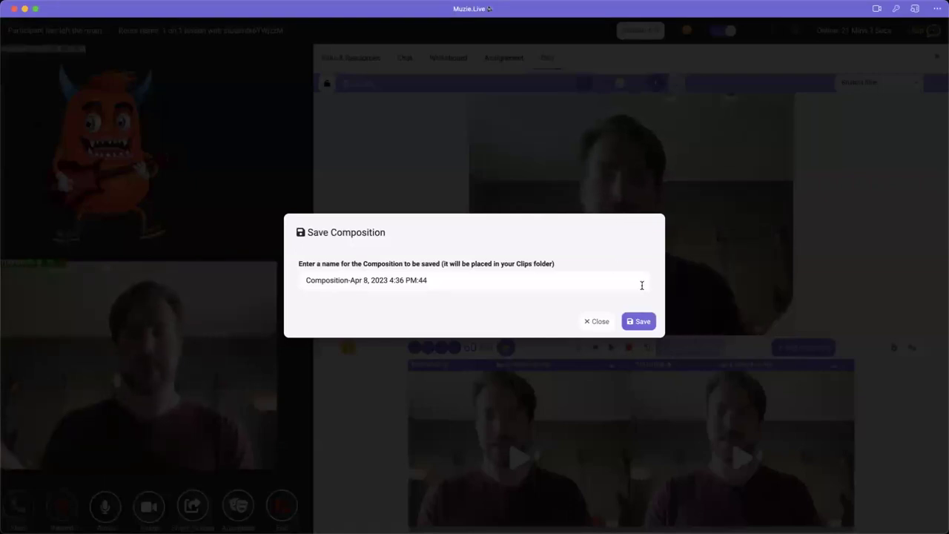
click(630, 322)
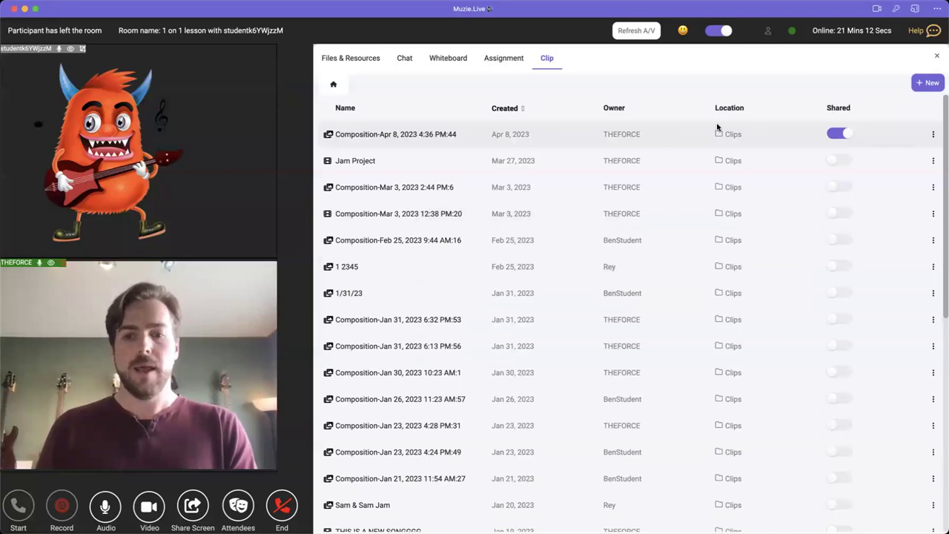
click(504, 65)
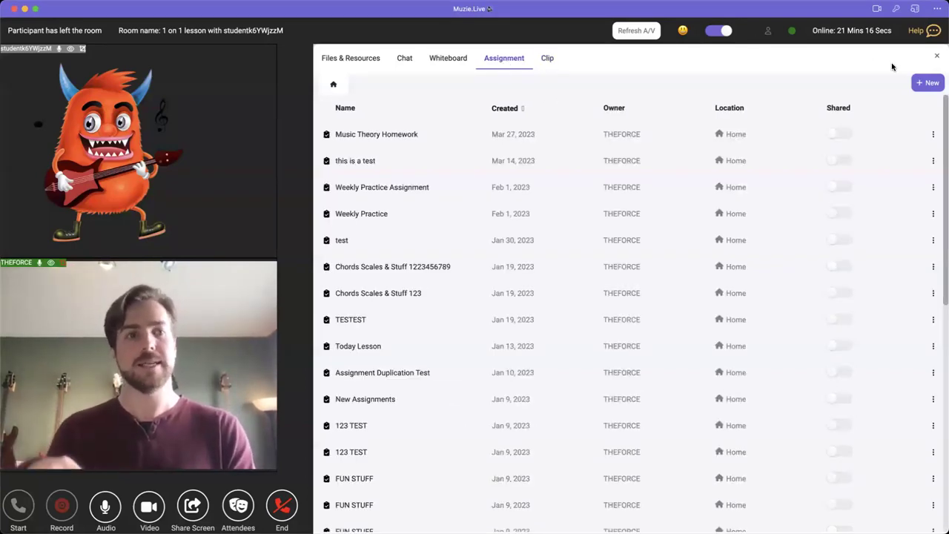
- Start a blank new assignment and browse the home folder without attaching any file
click(927, 84)
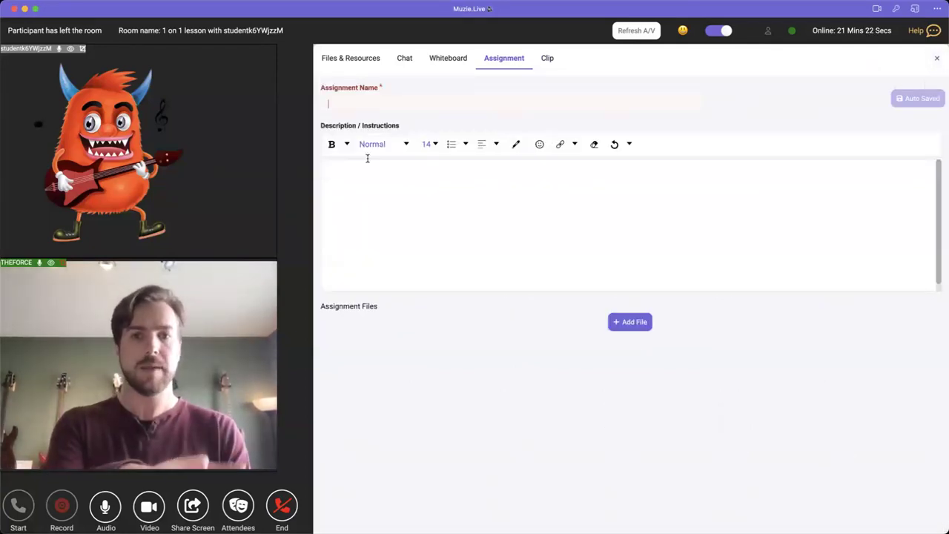
click(370, 205)
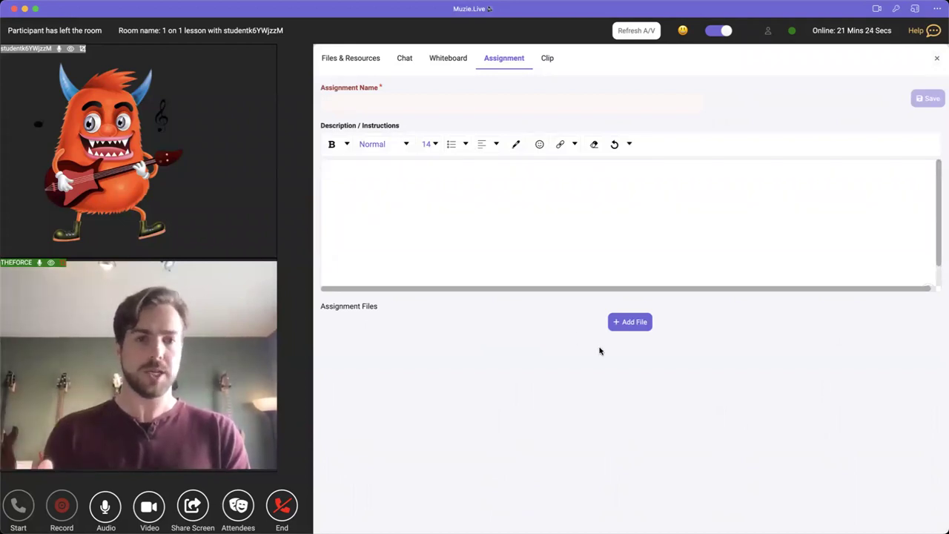
click(626, 322)
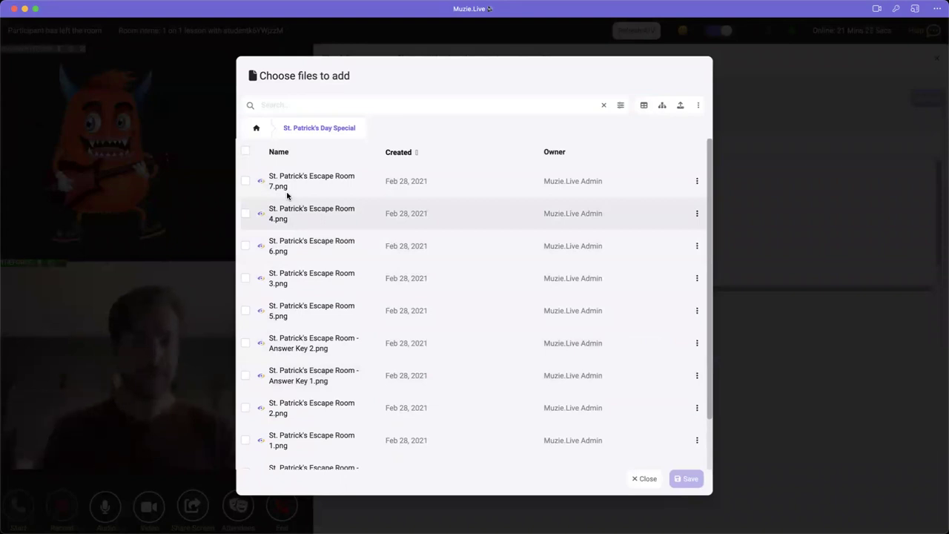
click(257, 130)
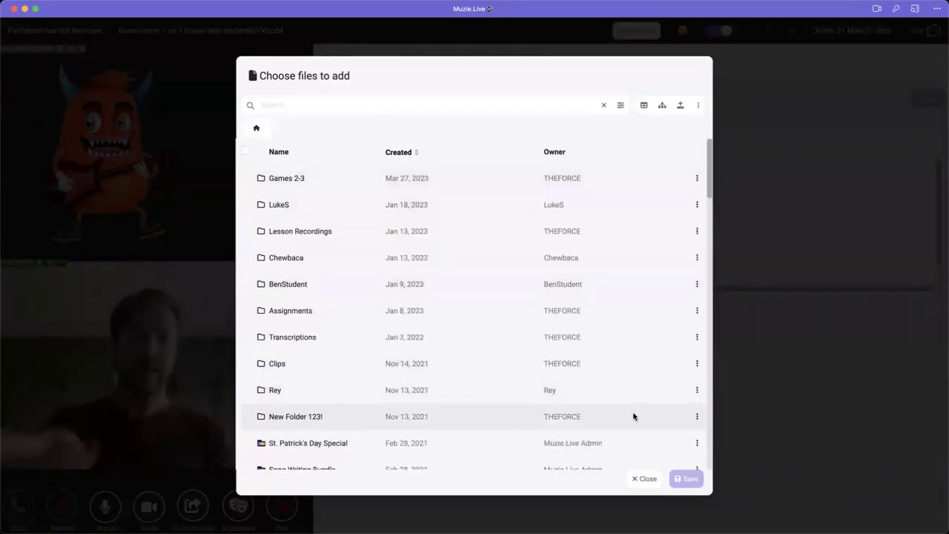
scroll(604, 409, down, 3)
scroll(604, 408, down, 3)
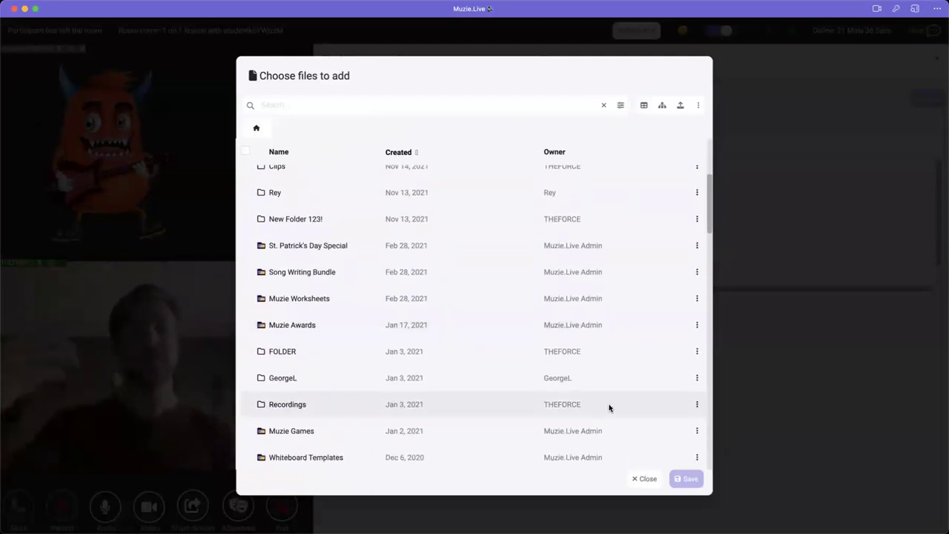
click(644, 478)
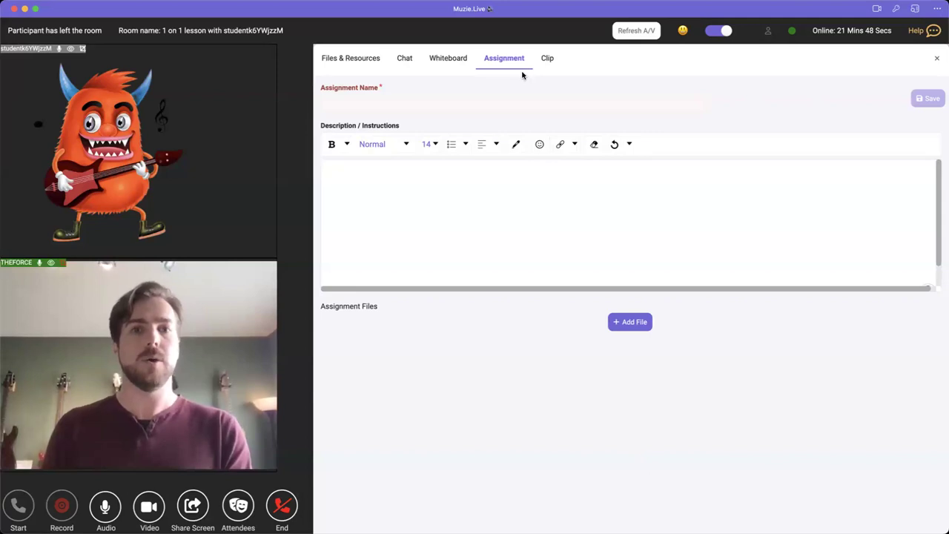
click(935, 58)
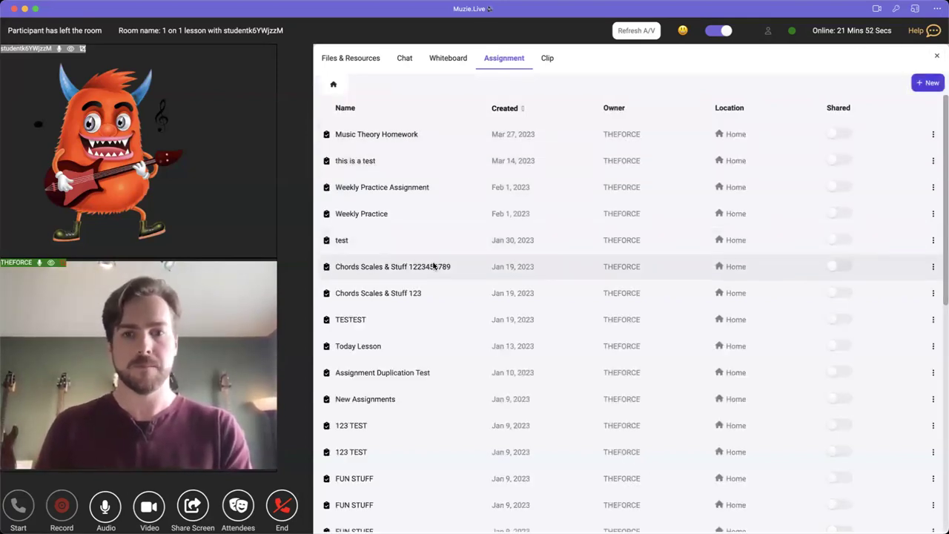
right_click(415, 268)
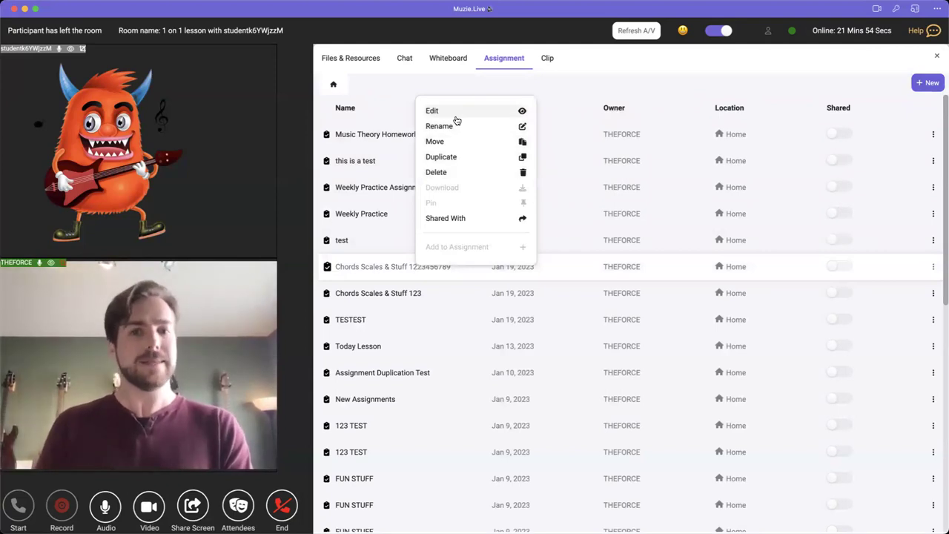
double_click(348, 268)
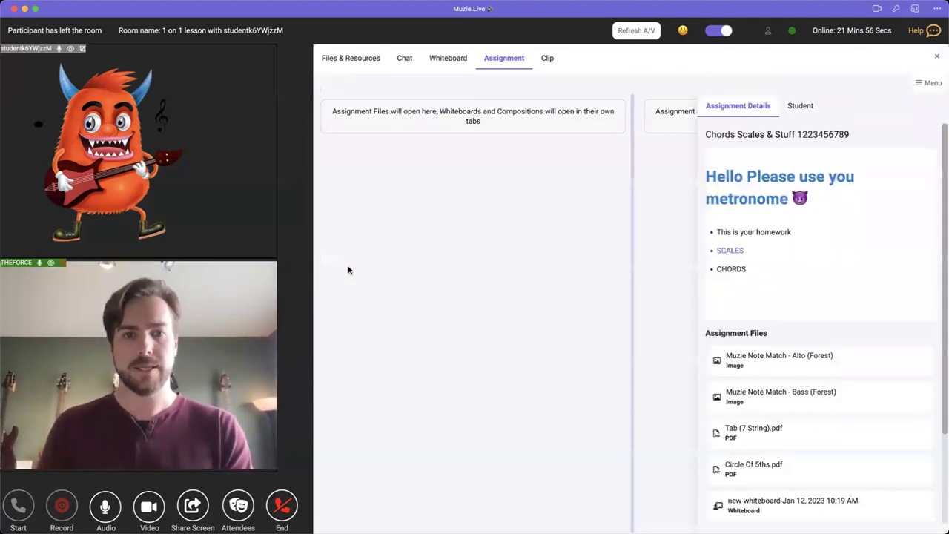
drag(705, 175, 813, 214)
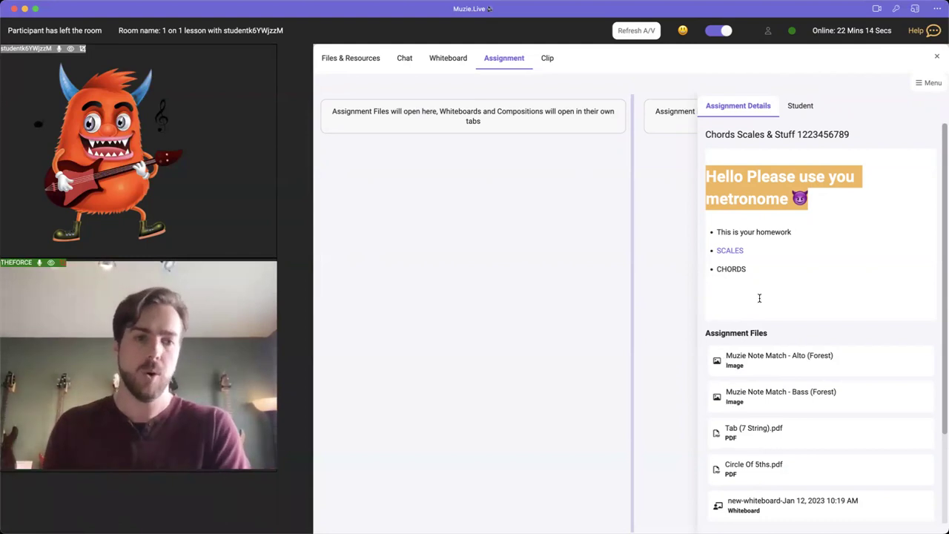
- View Tab (7 String).pdf and the Bass Note Match image, then show student stats
click(753, 430)
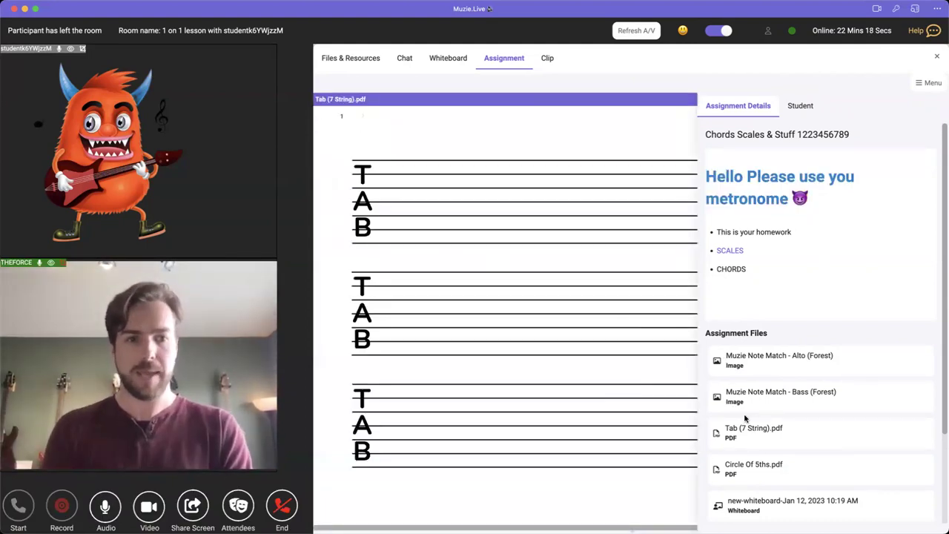
click(749, 407)
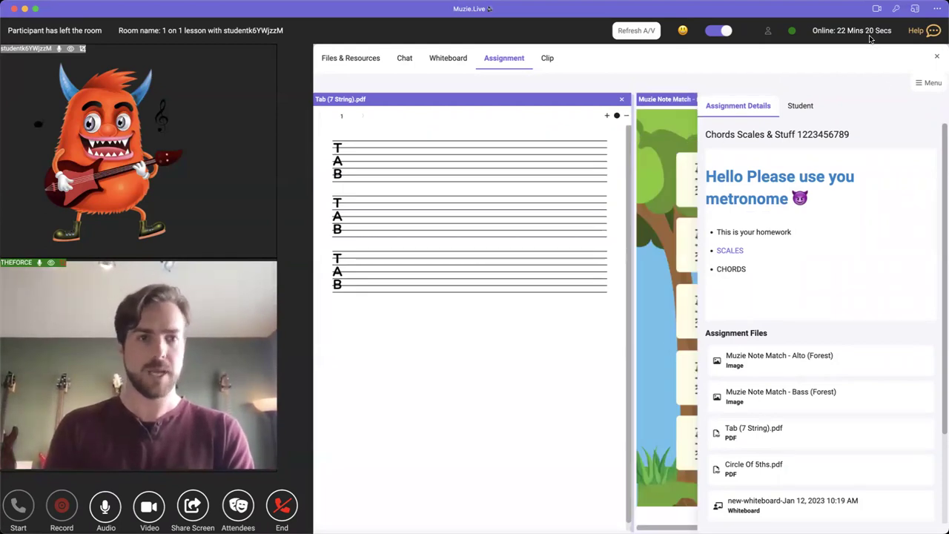
click(694, 162)
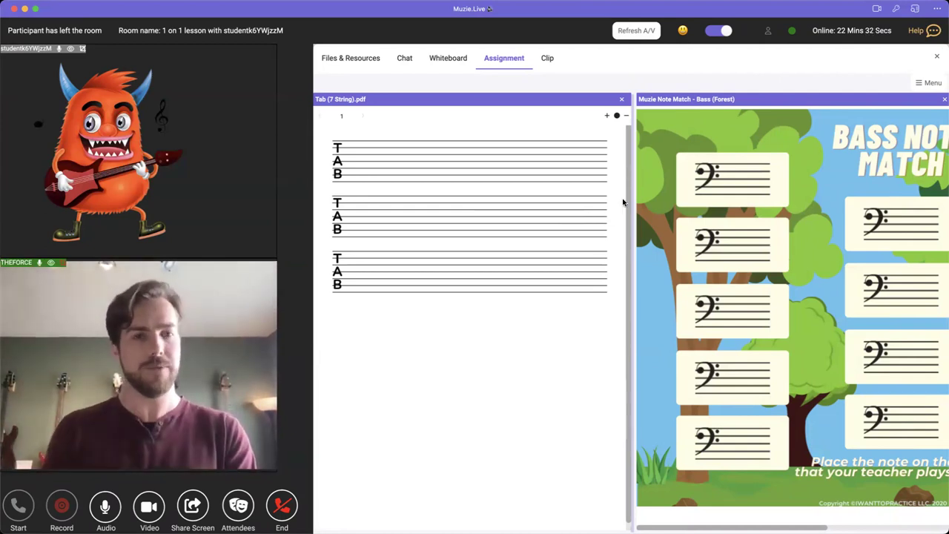
click(929, 83)
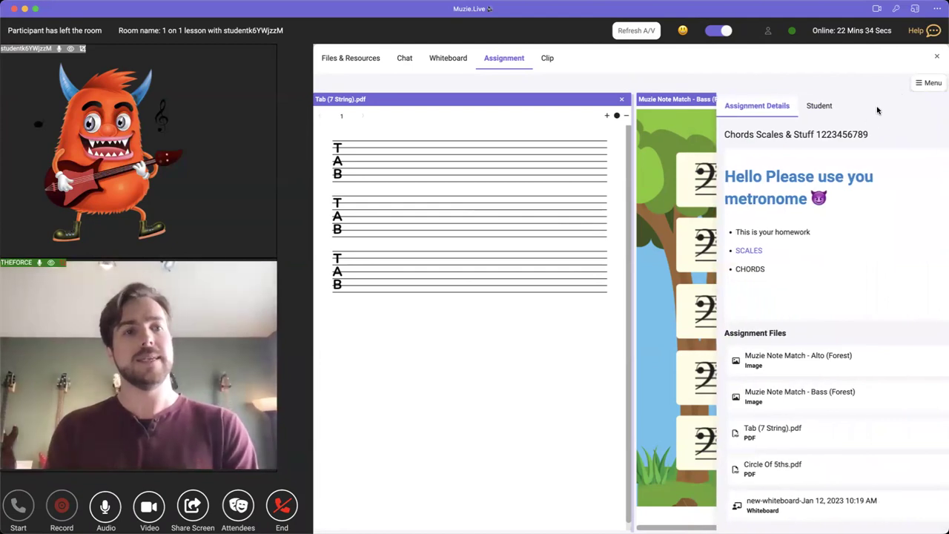
click(798, 108)
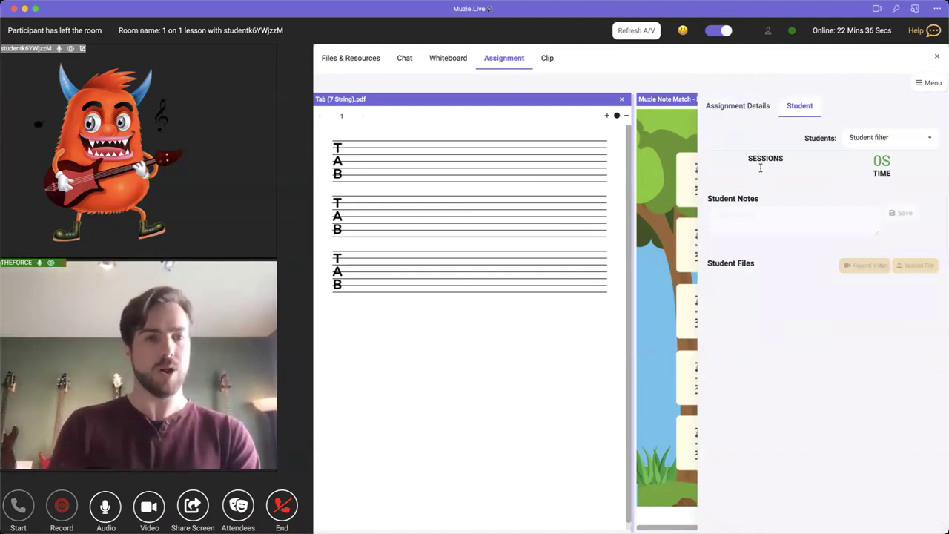
- Check the student filter and sessions count, then close the assignment files and resources panel
click(872, 141)
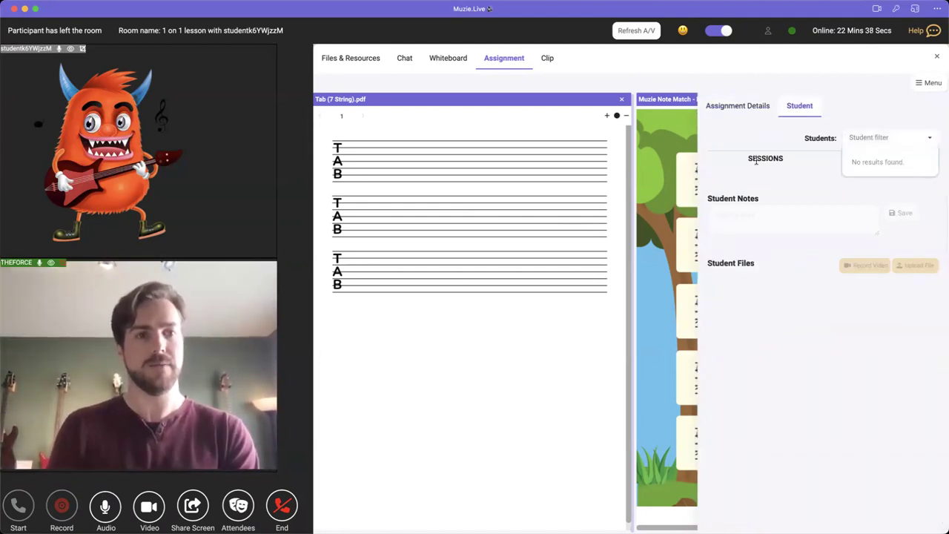
drag(746, 158, 792, 161)
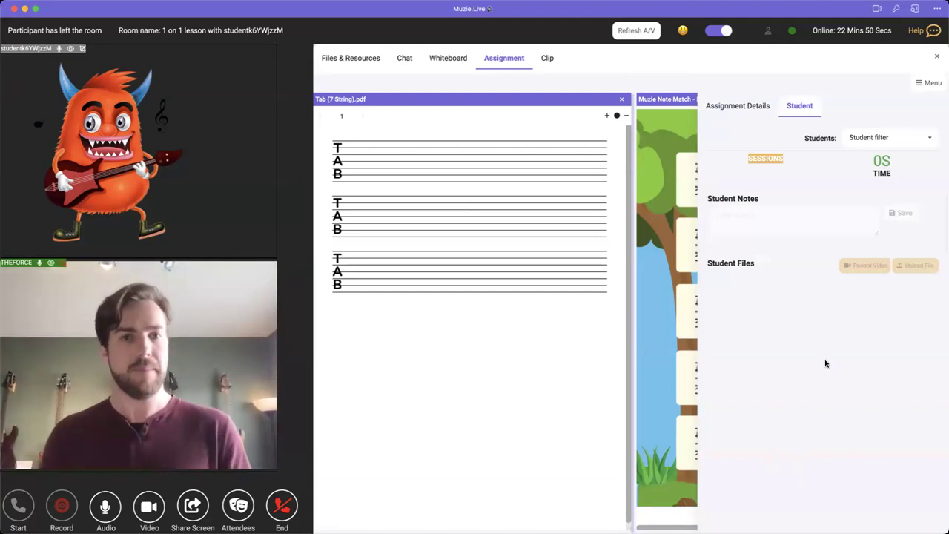
click(935, 57)
click(935, 57)
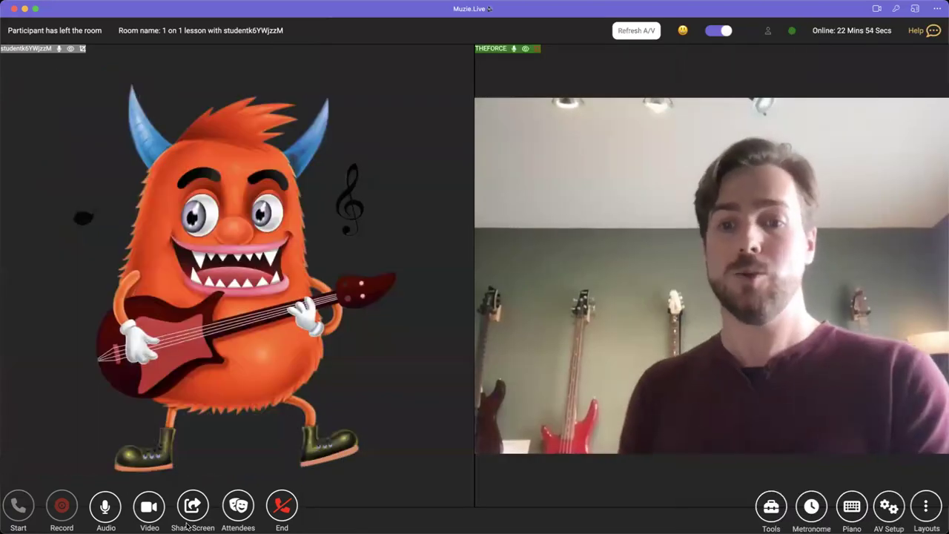
- End the online lesson, confirm it, and dismiss the session feedback page
click(282, 507)
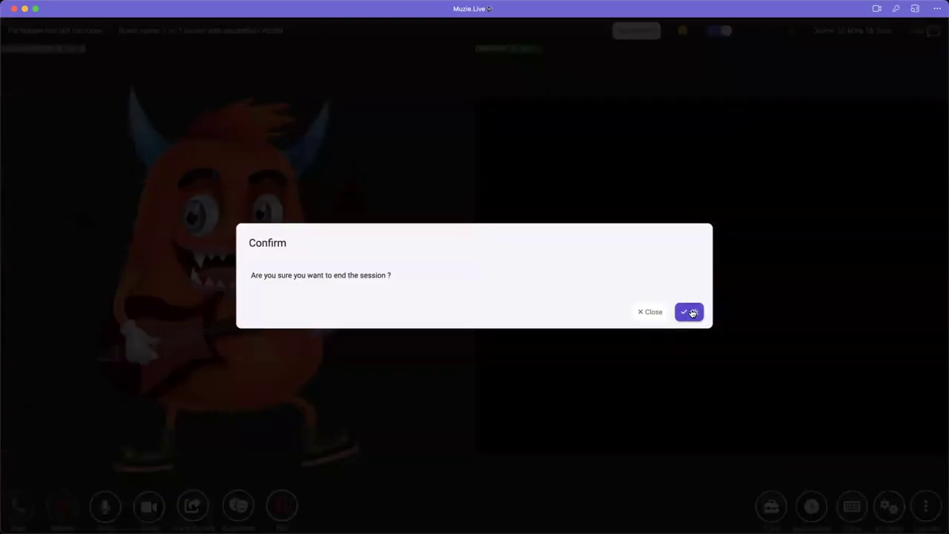
click(693, 310)
click(474, 245)
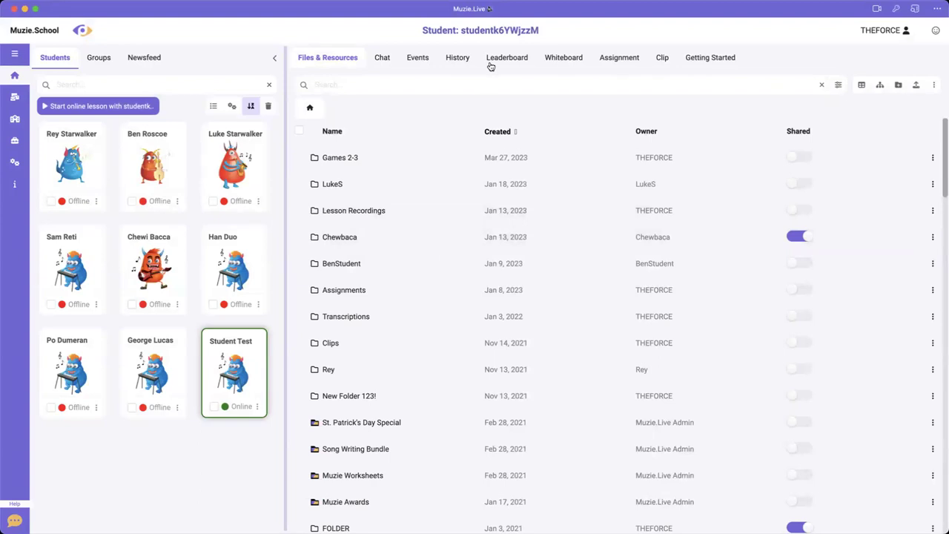
- Review the leaderboards and Leaderboard Awards, then view the first student's earned badges
click(490, 65)
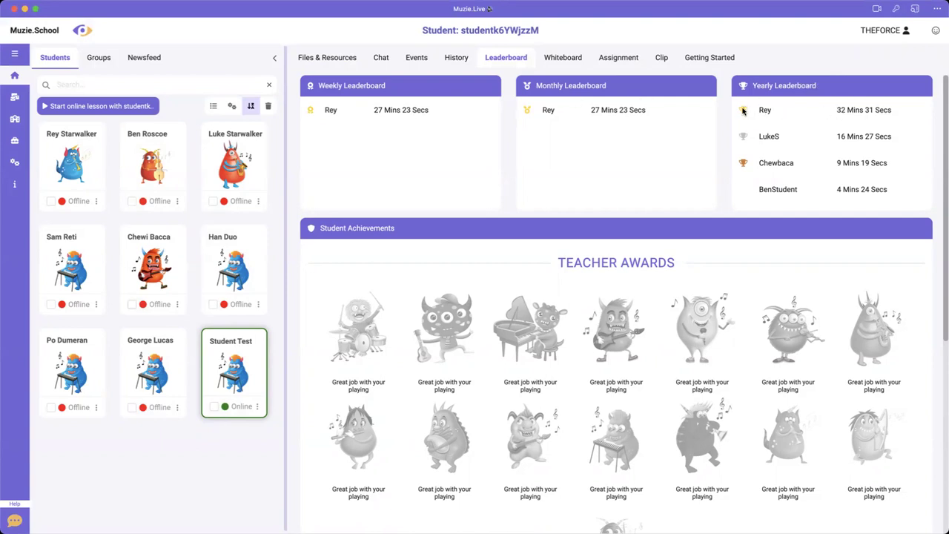
scroll(627, 195, down, 5)
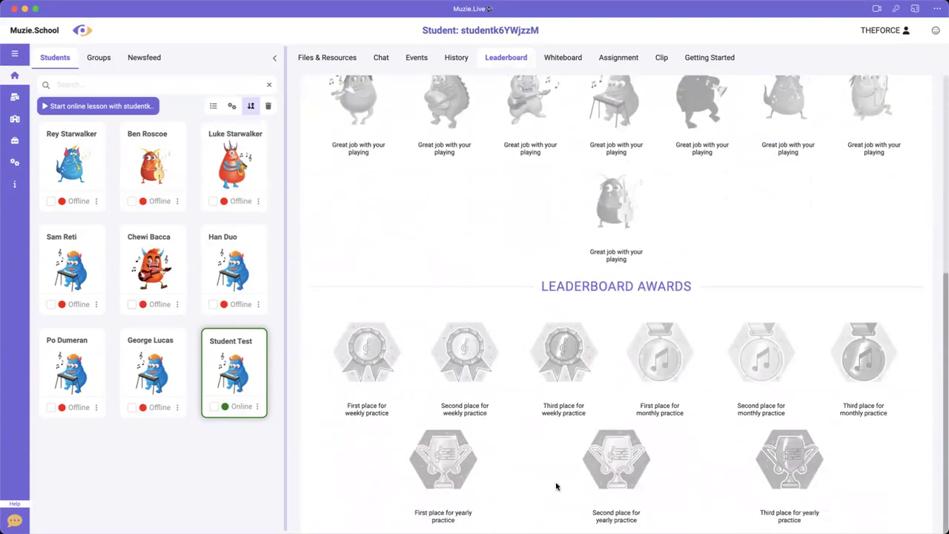
click(71, 162)
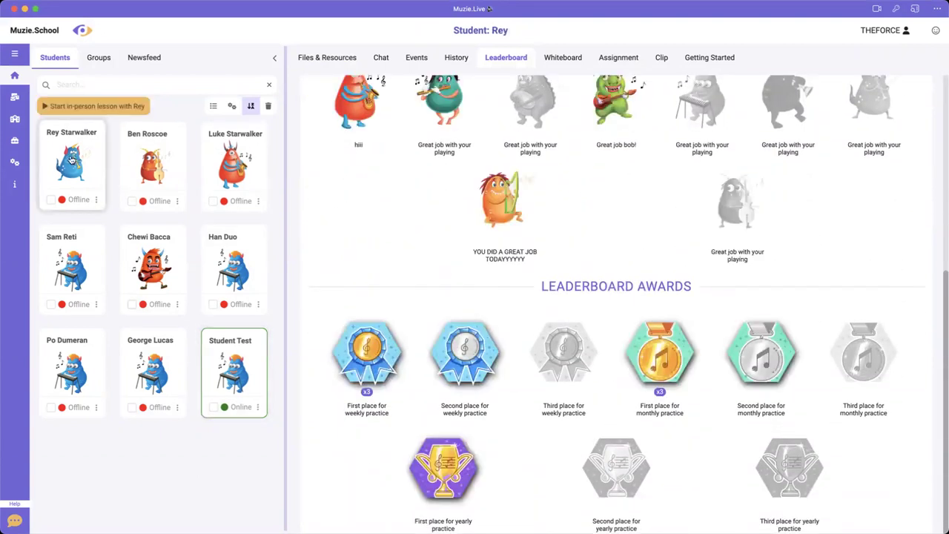
- Browse Rey's leaderboard and choose the unearned pink Teacher Award to send
scroll(395, 233, up, 5)
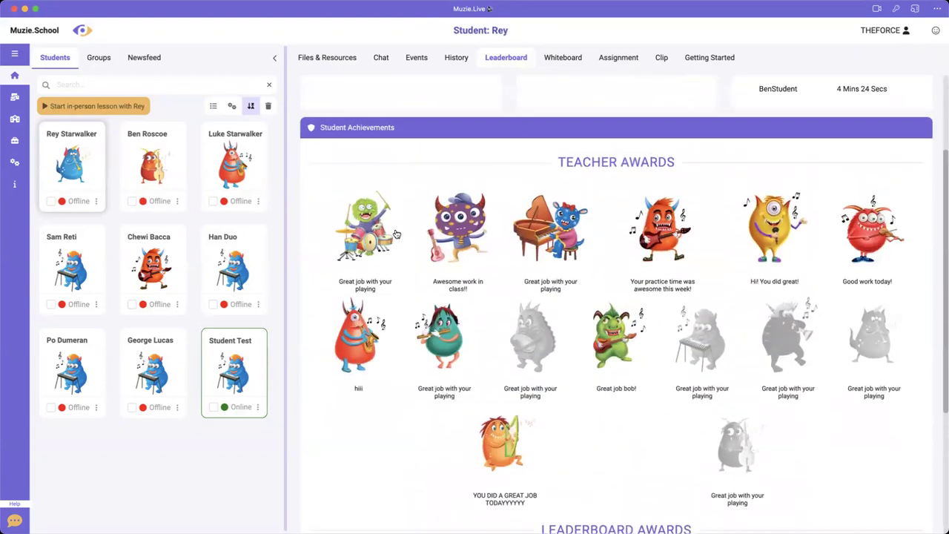
scroll(457, 299, down, 5)
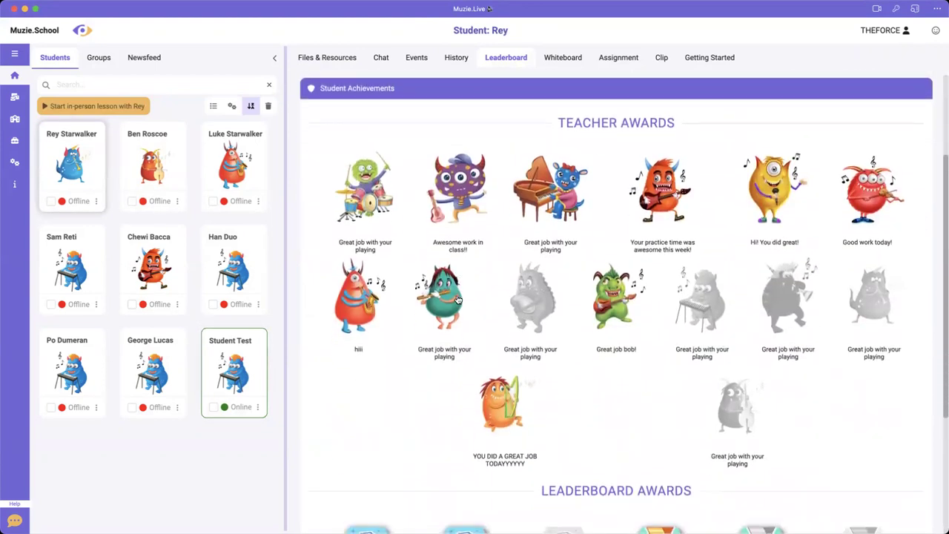
scroll(438, 421, down, 1)
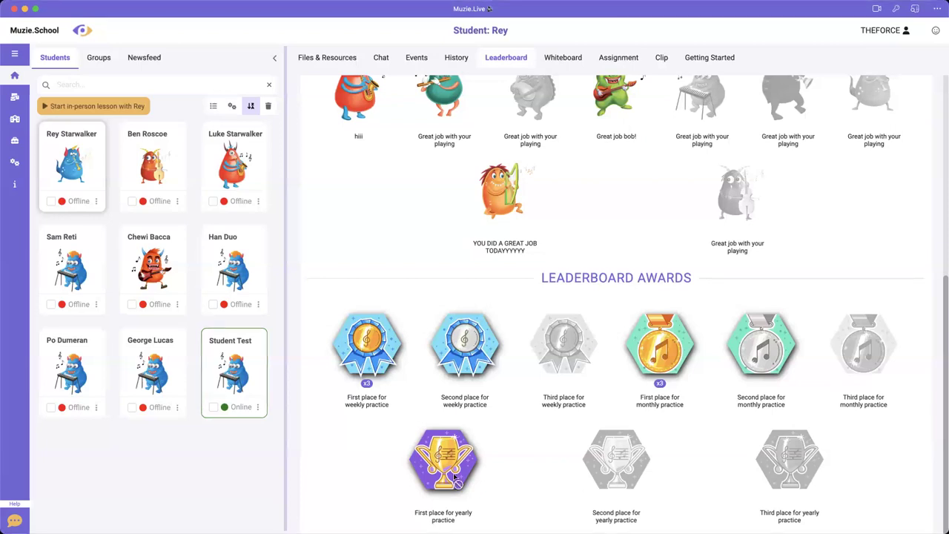
scroll(512, 408, up, 3)
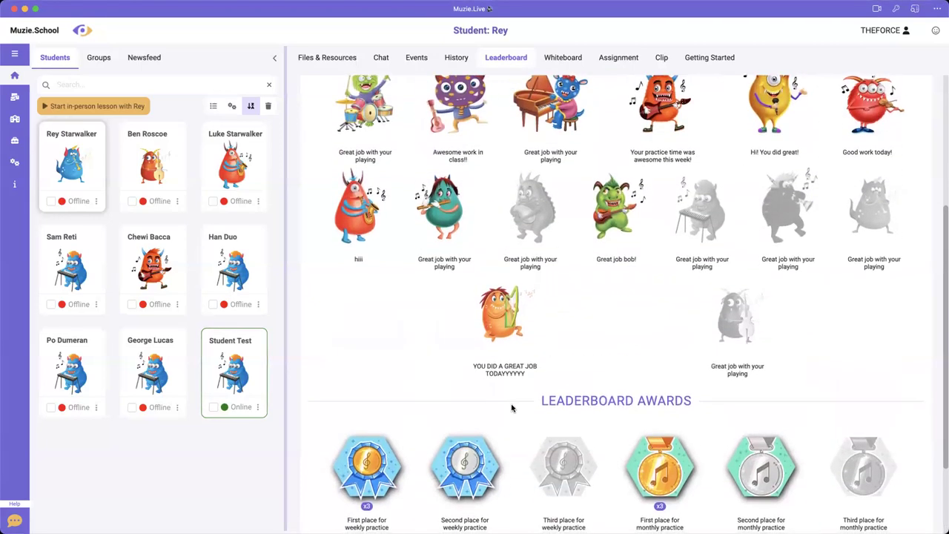
scroll(512, 407, up, 2)
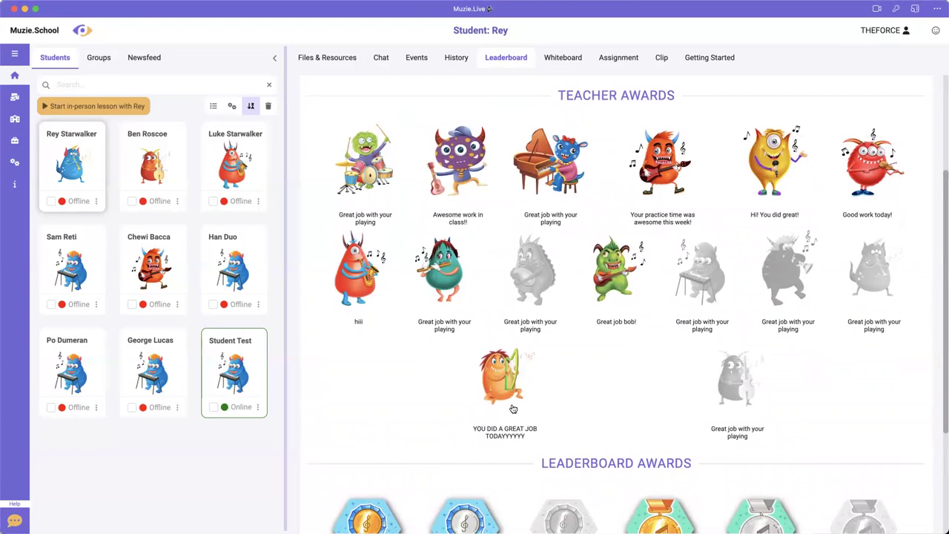
click(535, 258)
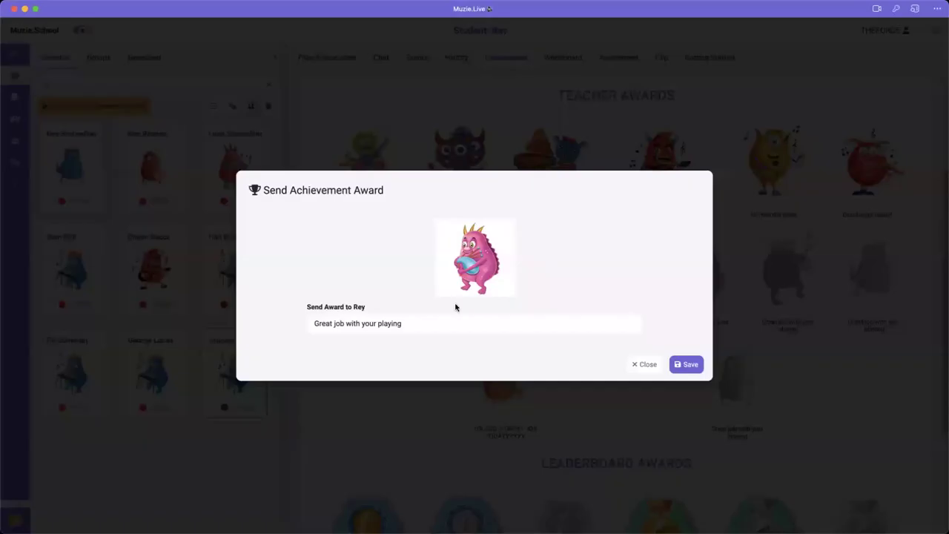
- Replace the award message with 'Great work today!!!' and send the pink character award to the student
triple_click(306, 324)
key(BackSpace)
text(Great work tody)
key(BackSpace)
text(ay!!!)
click(700, 361)
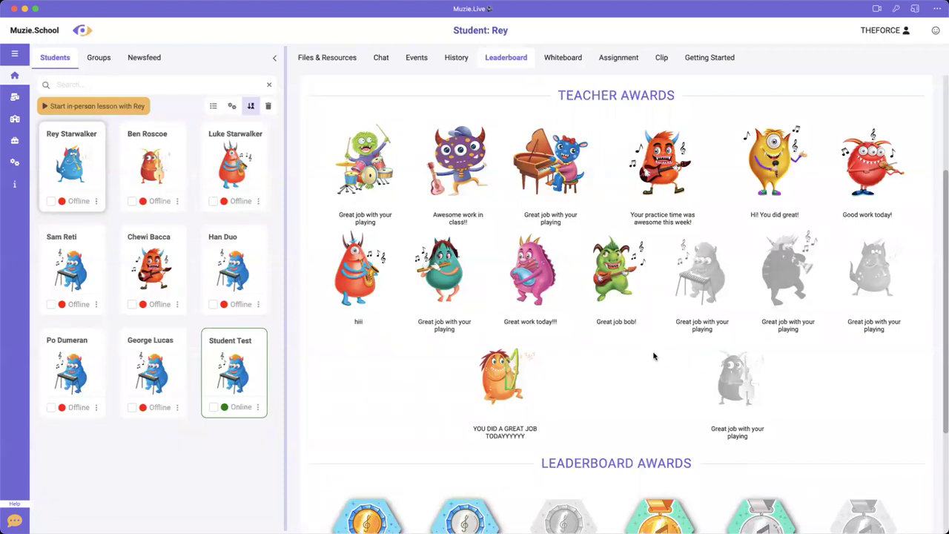
scroll(652, 355, down, 3)
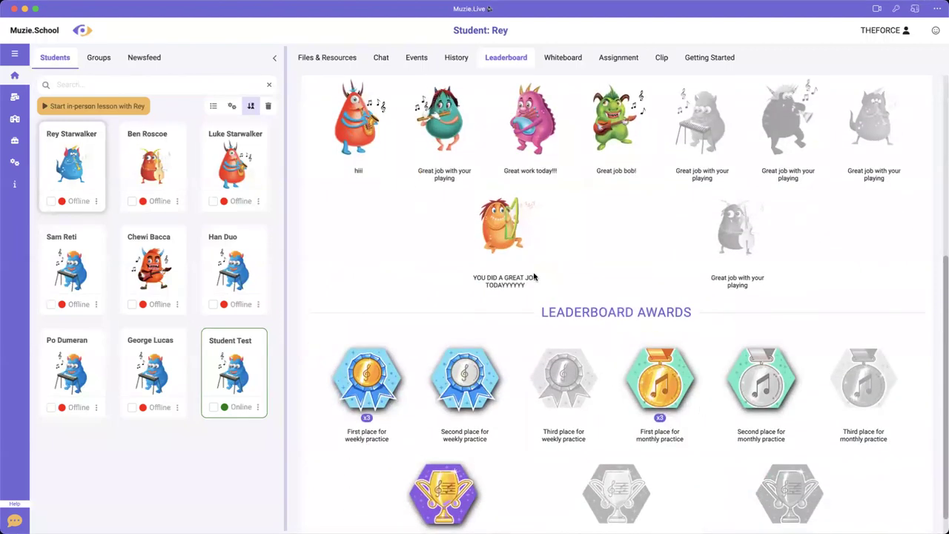
scroll(534, 276, up, 2)
scroll(523, 302, up, 2)
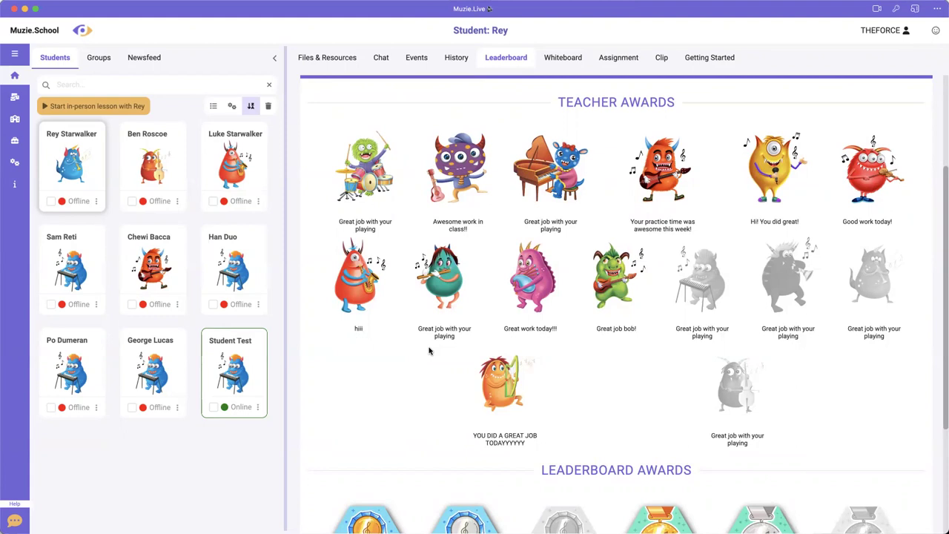
scroll(429, 341, up, 2)
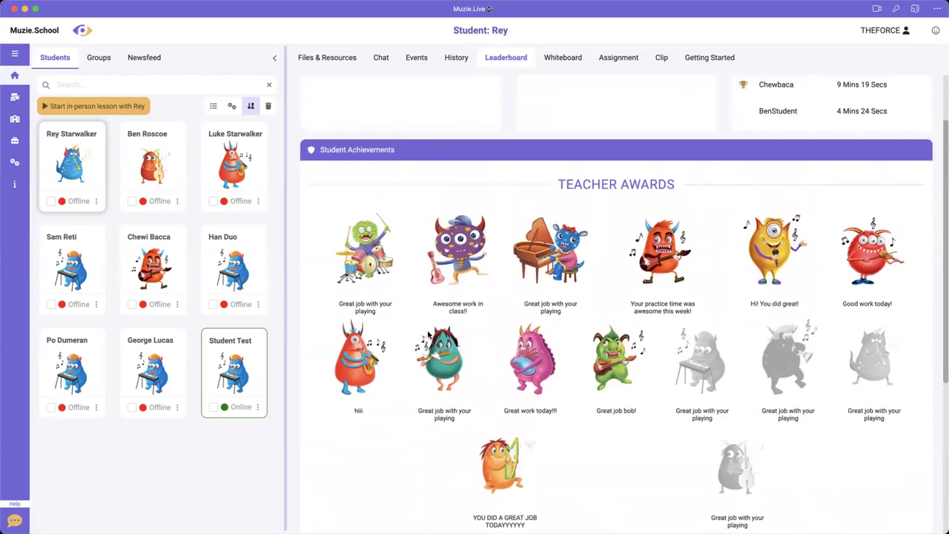
scroll(428, 335, down, 1)
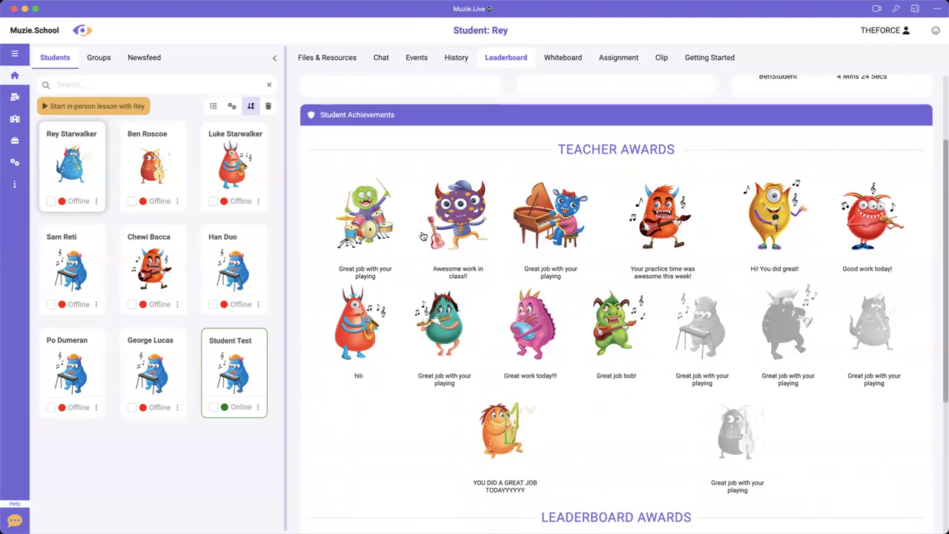
scroll(423, 236, down, 5)
scroll(422, 235, up, 8)
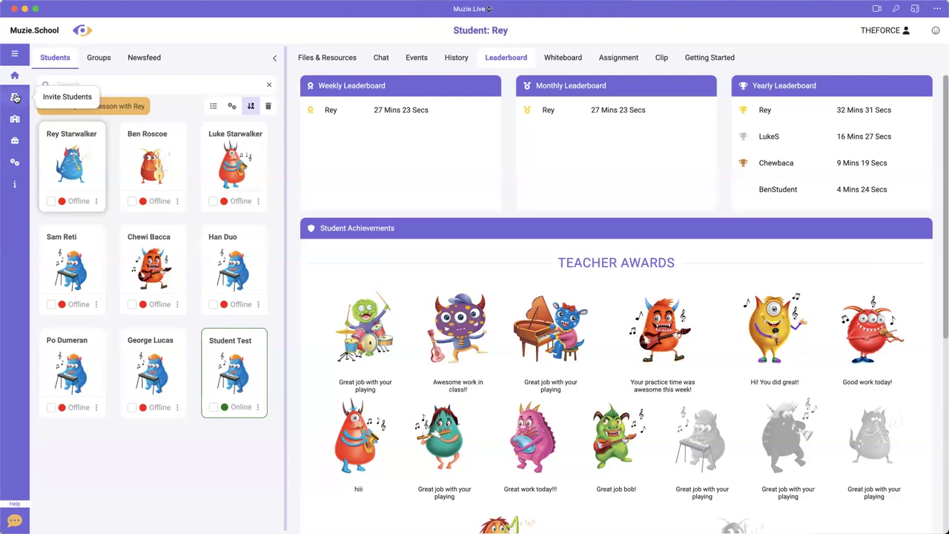
- Show the invited-students list with each invitation's status
click(15, 98)
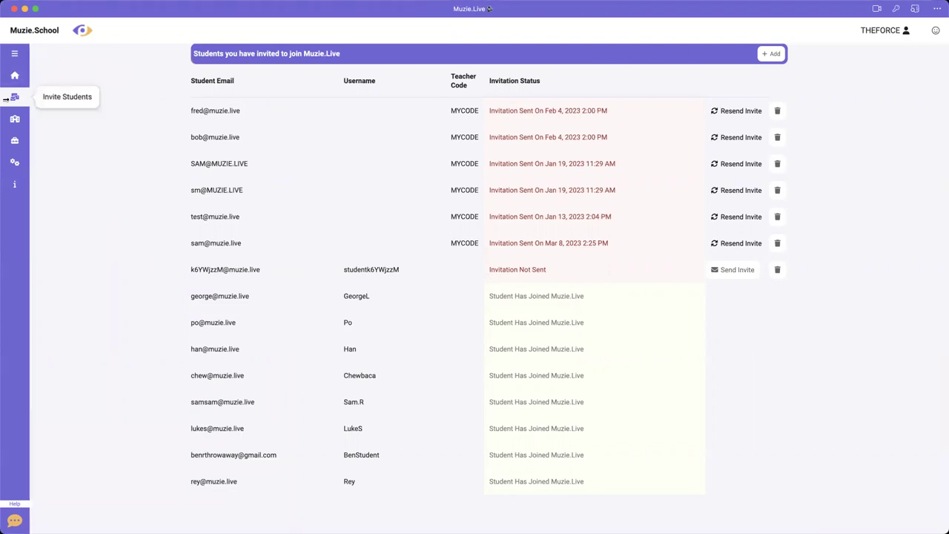
- From Home's Getting Started checklist, reach the invited-students list and open the Add Students dialog
click(14, 75)
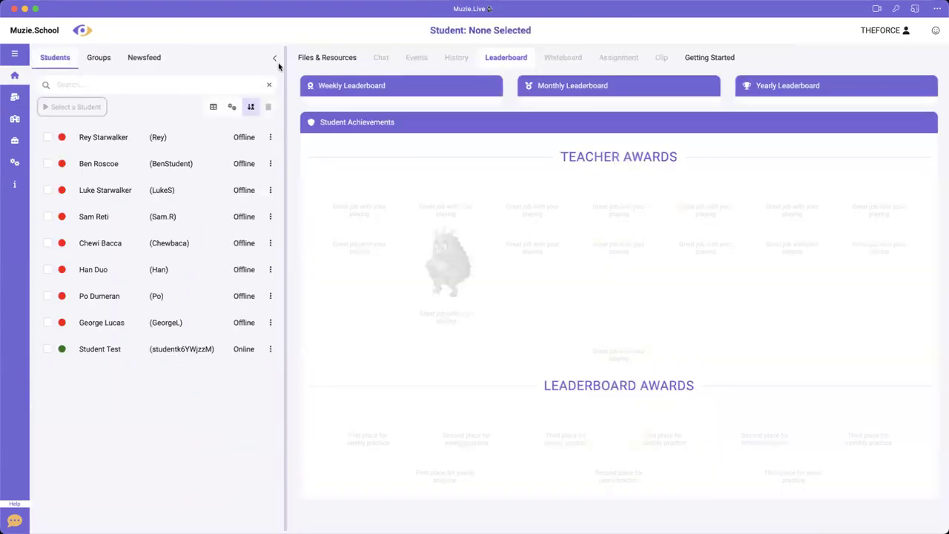
click(691, 63)
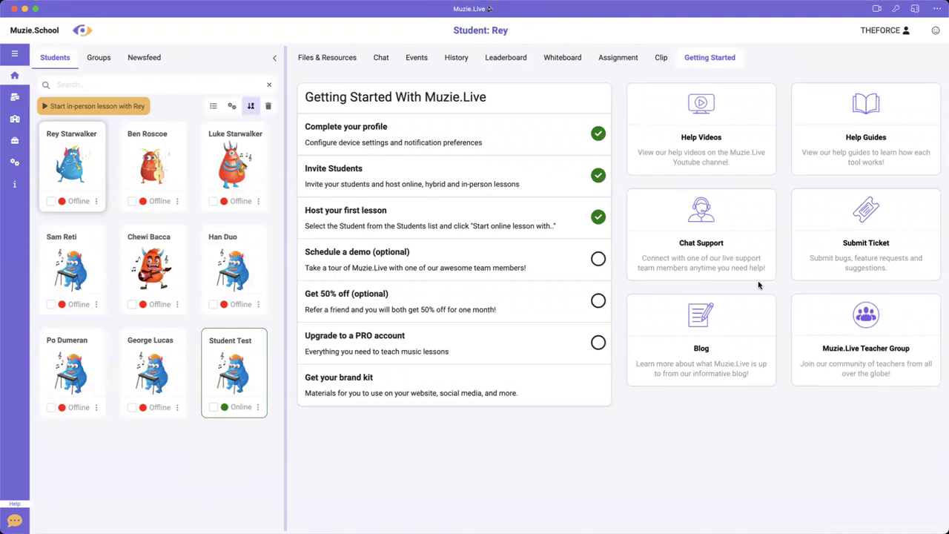
click(330, 175)
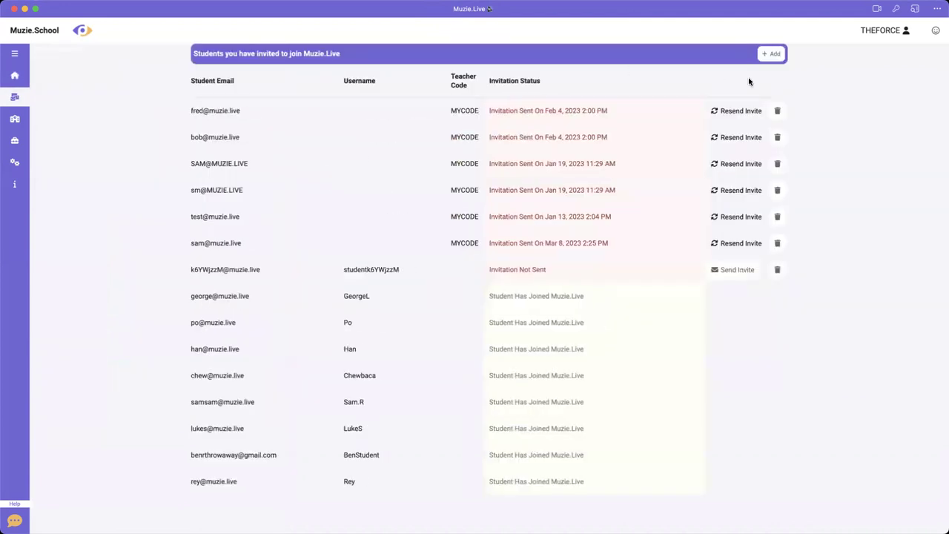
click(763, 59)
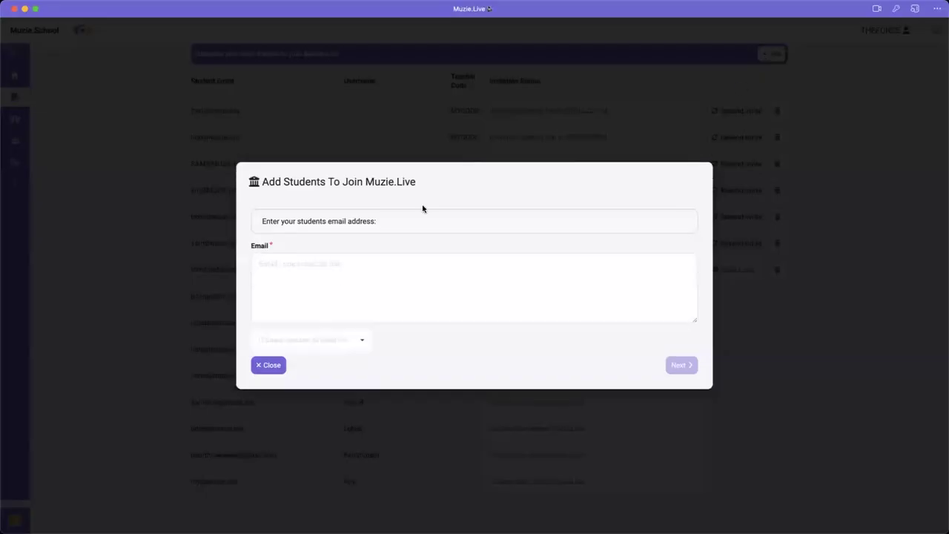
- Enter the student's e-mail address and send the invitation through Gmail
click(337, 269)
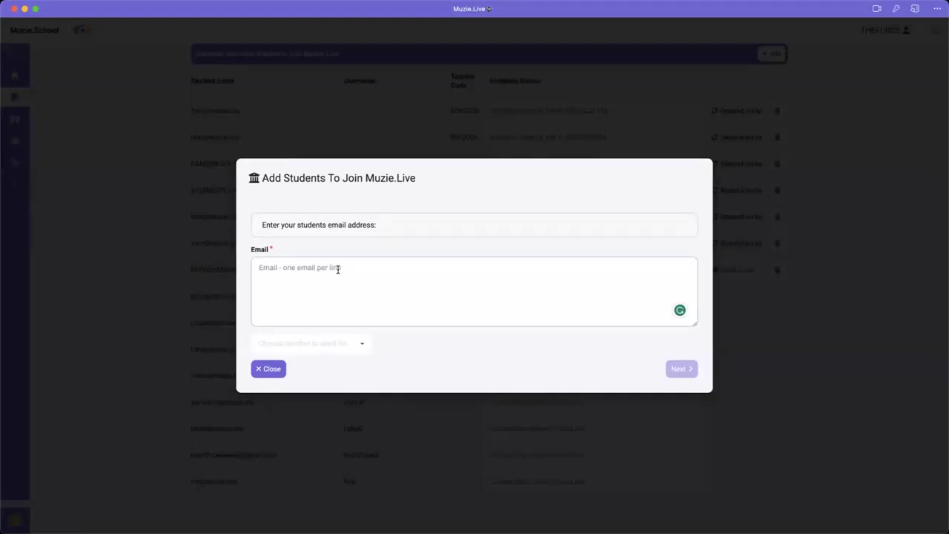
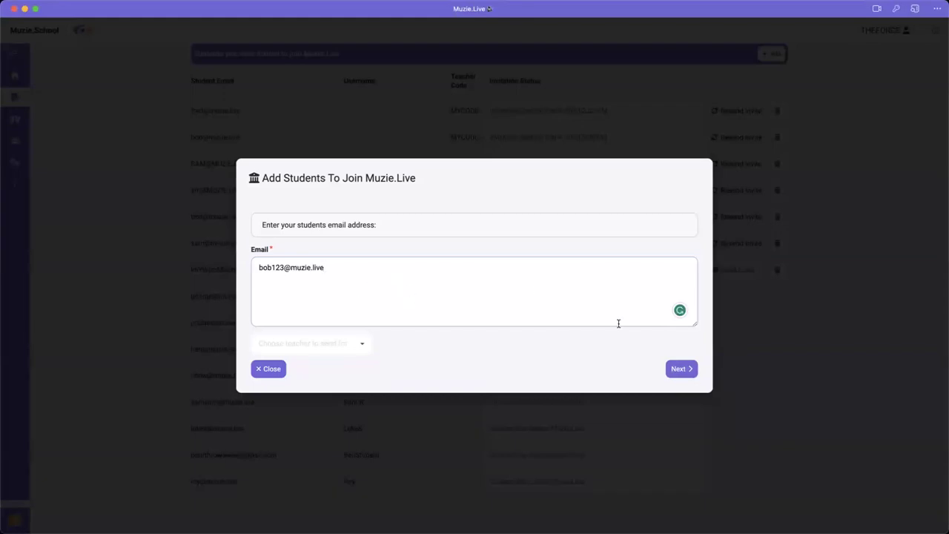
click(676, 368)
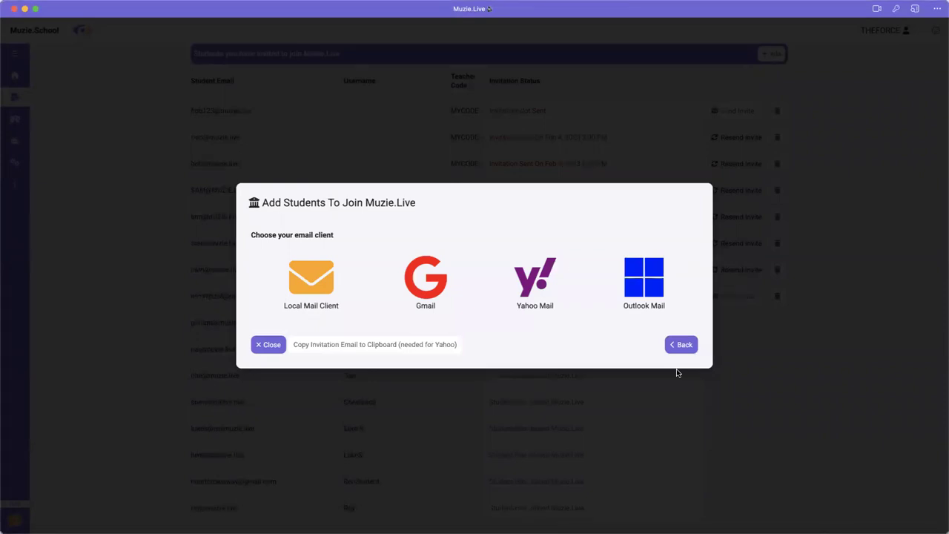
click(423, 276)
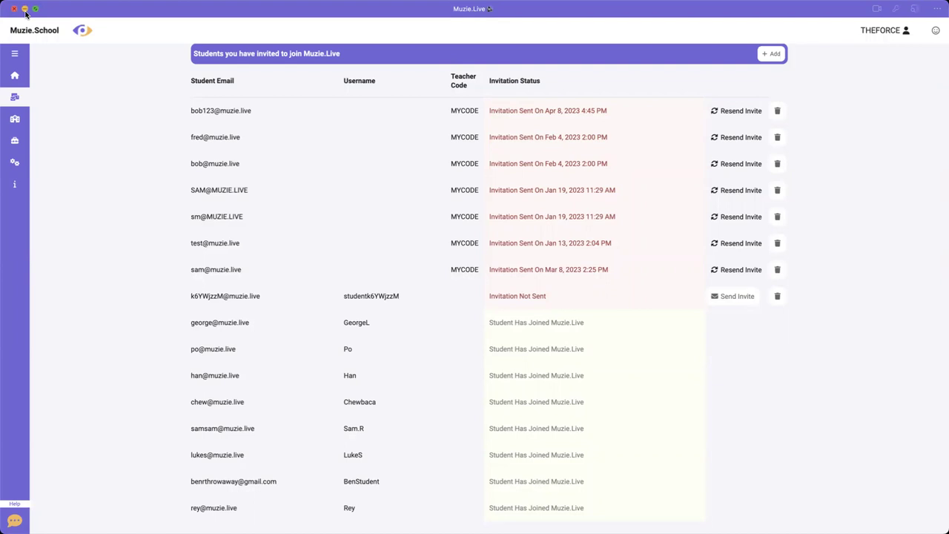
click(14, 79)
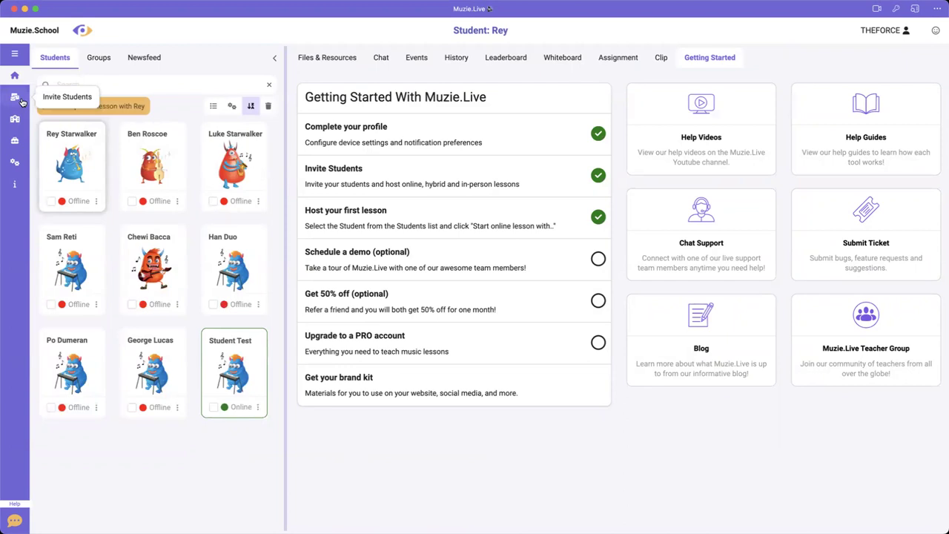
click(15, 98)
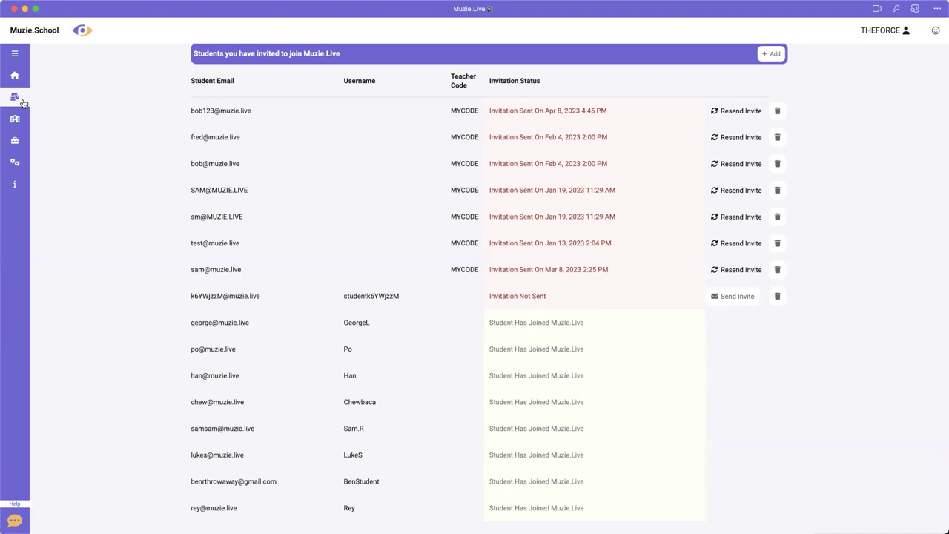
click(13, 74)
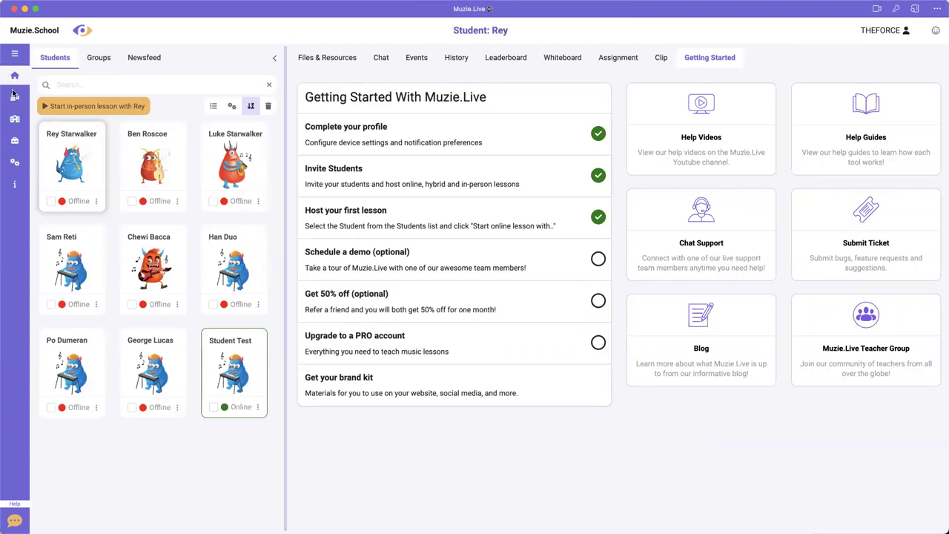
- Review the joined and pending invitations, then go back to the home page
click(15, 98)
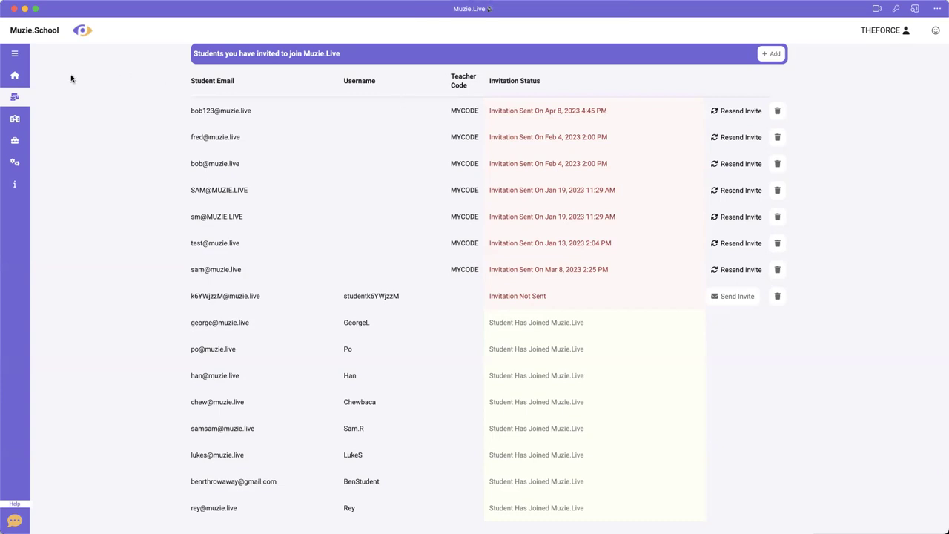
click(16, 76)
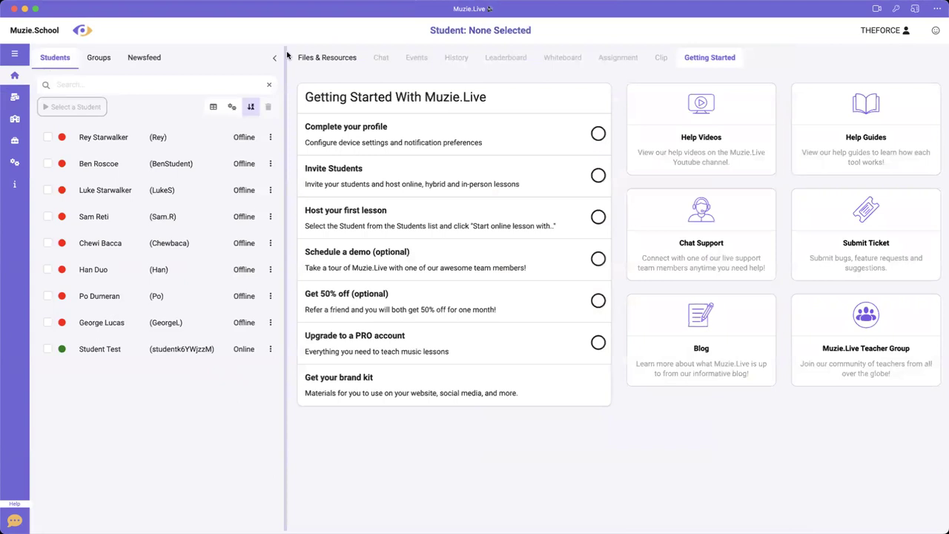
- Start a one-on-one online lesson with the test student and show the on-screen piano
click(327, 58)
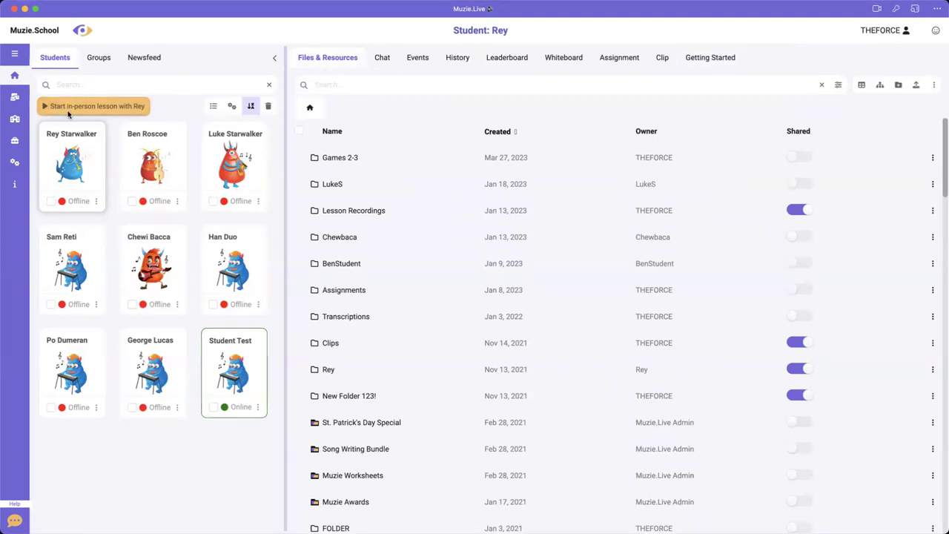
click(234, 370)
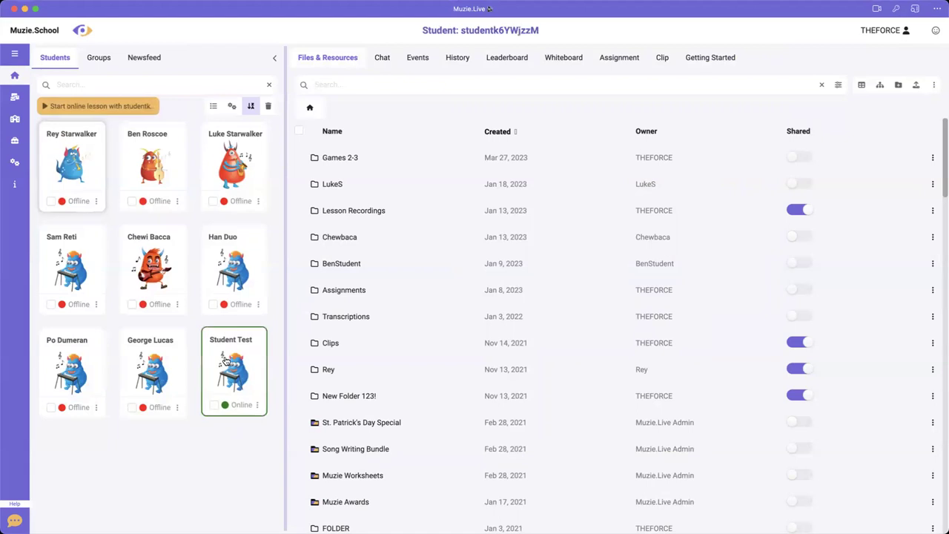
click(83, 109)
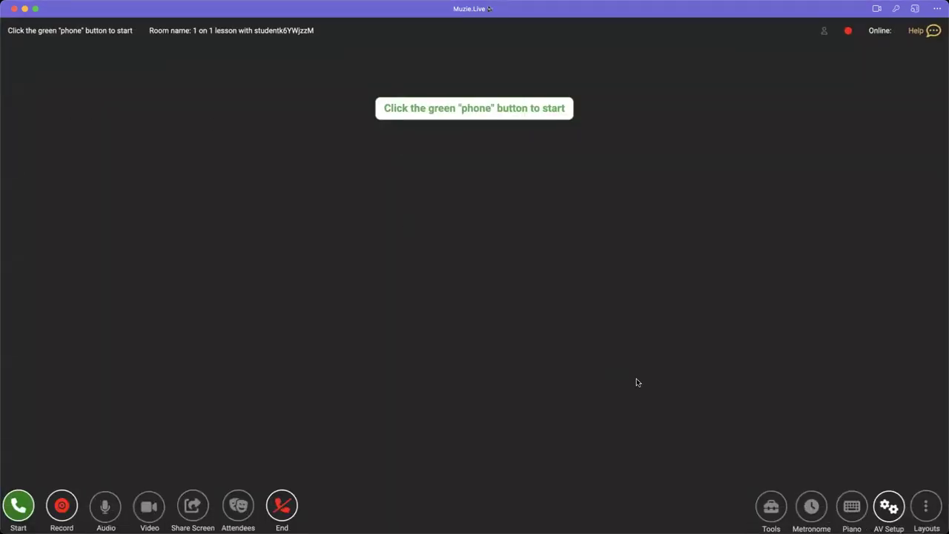
click(11, 510)
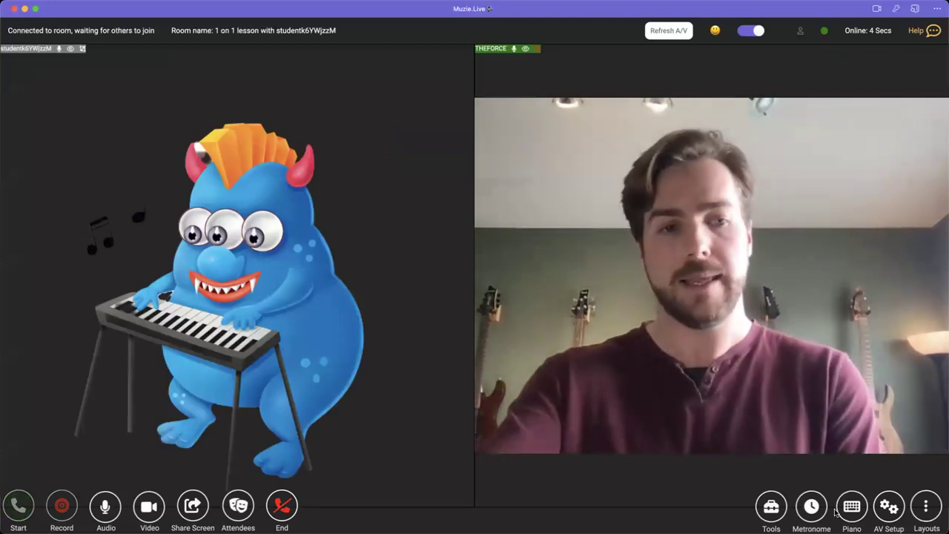
click(851, 506)
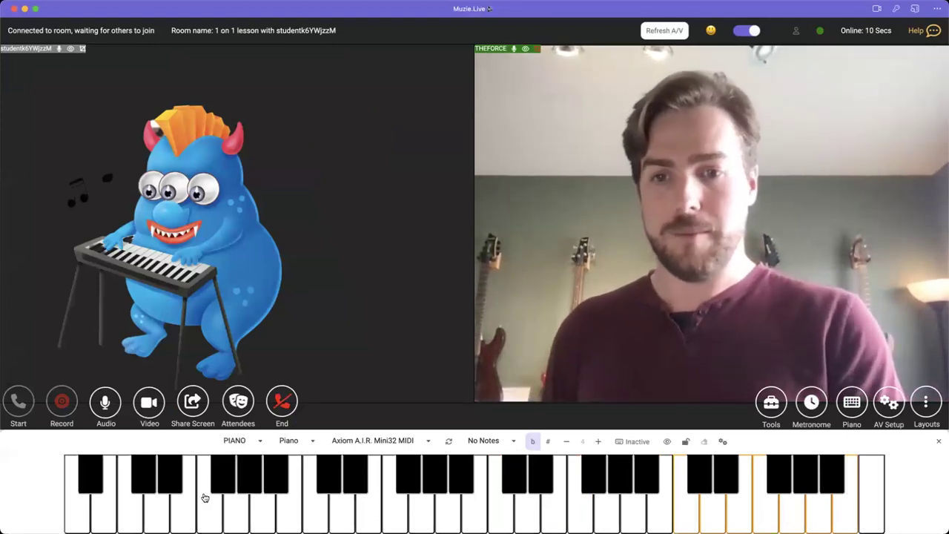
- Switch the instrument board from piano to violin
click(258, 442)
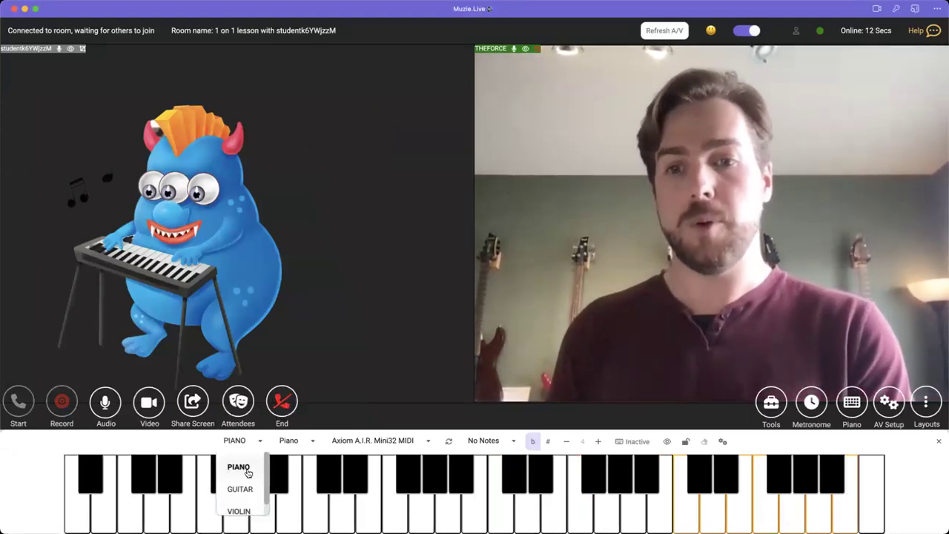
click(247, 486)
click(258, 424)
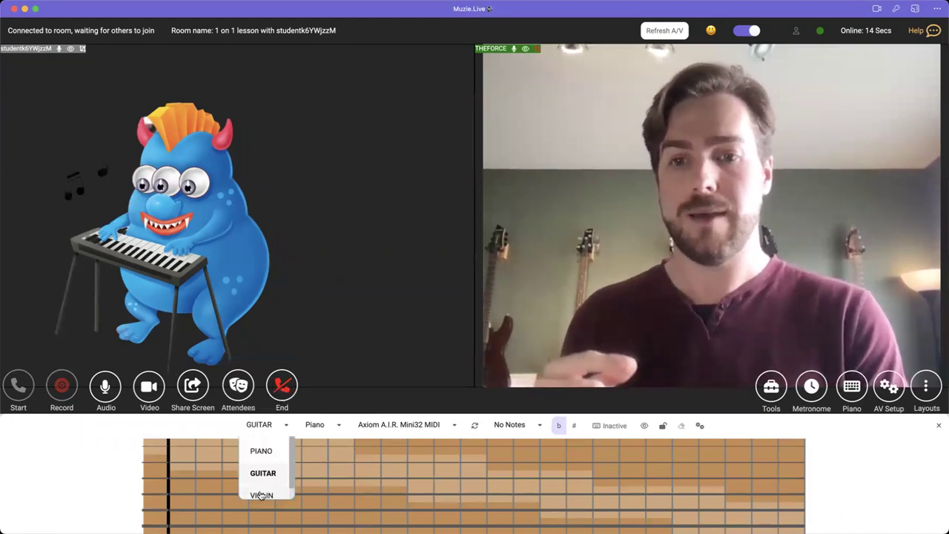
click(261, 492)
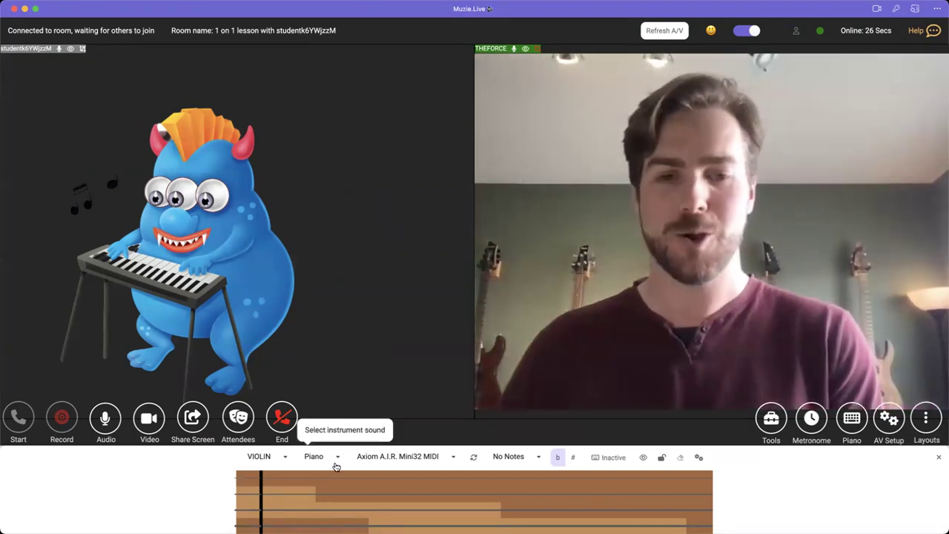
- Set the playback sound to Violin and turn on sheet-music note transcription
click(335, 467)
scroll(325, 505, down, 2)
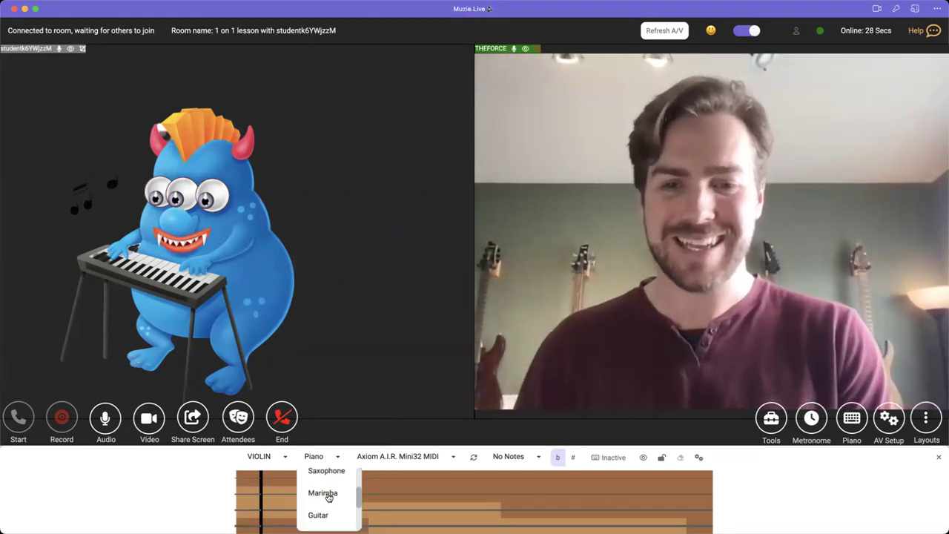
scroll(327, 513, down, 2)
click(326, 519)
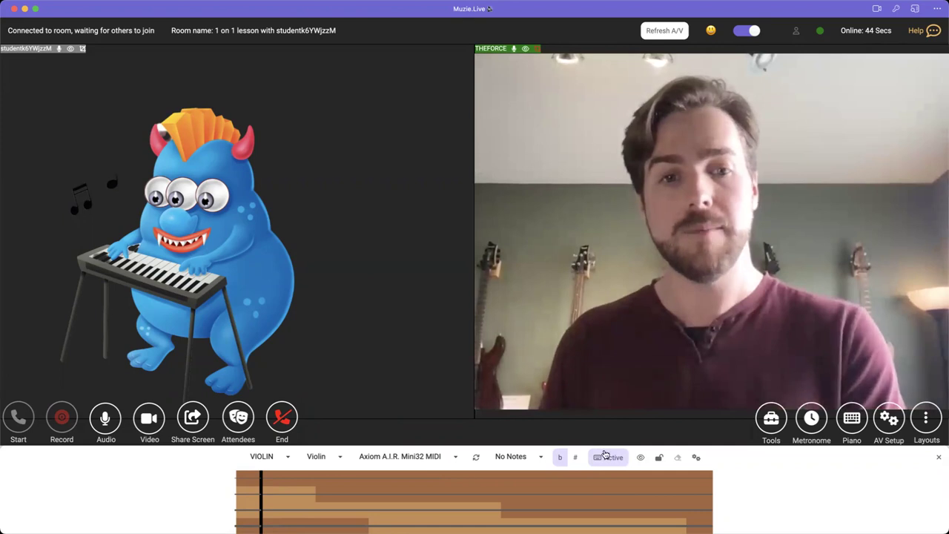
click(642, 457)
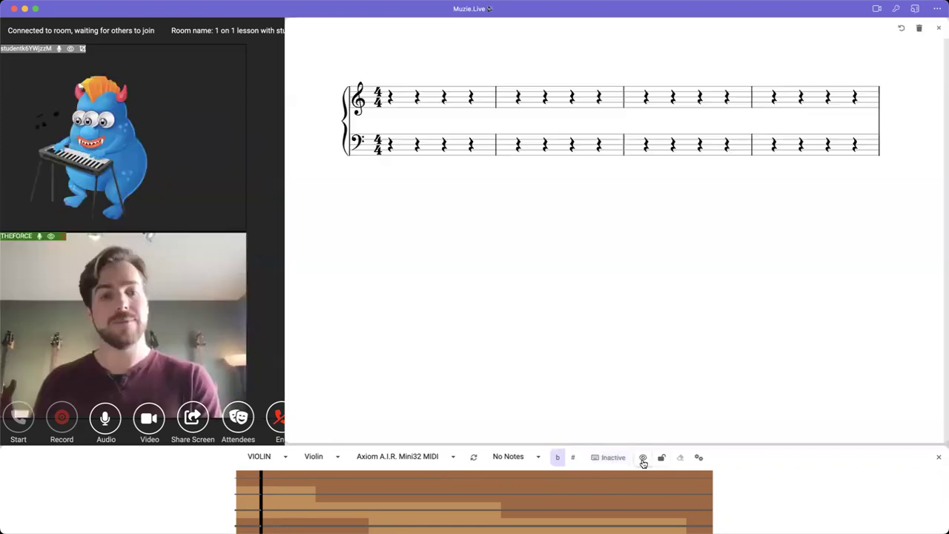
- Play five notes so they are written into the first measures of the score
click(291, 496)
click(364, 502)
click(394, 483)
click(385, 491)
click(403, 512)
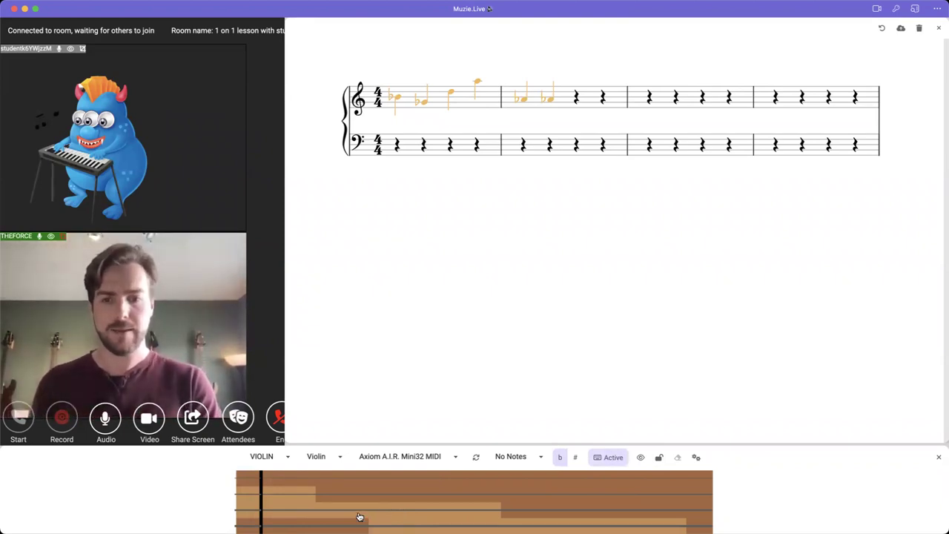
- Return the board to PIANO with Piano playback sound and close the score
click(263, 456)
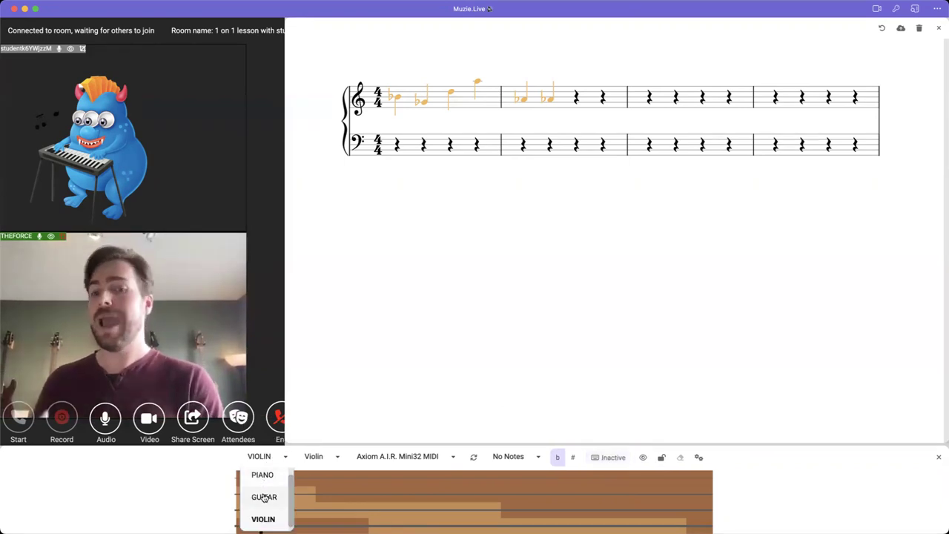
click(264, 481)
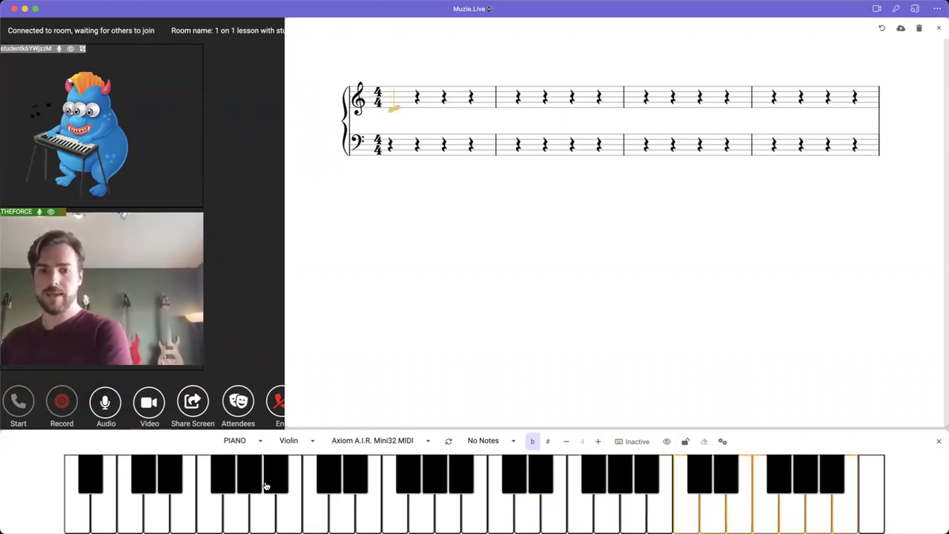
click(294, 443)
scroll(302, 466, up, 3)
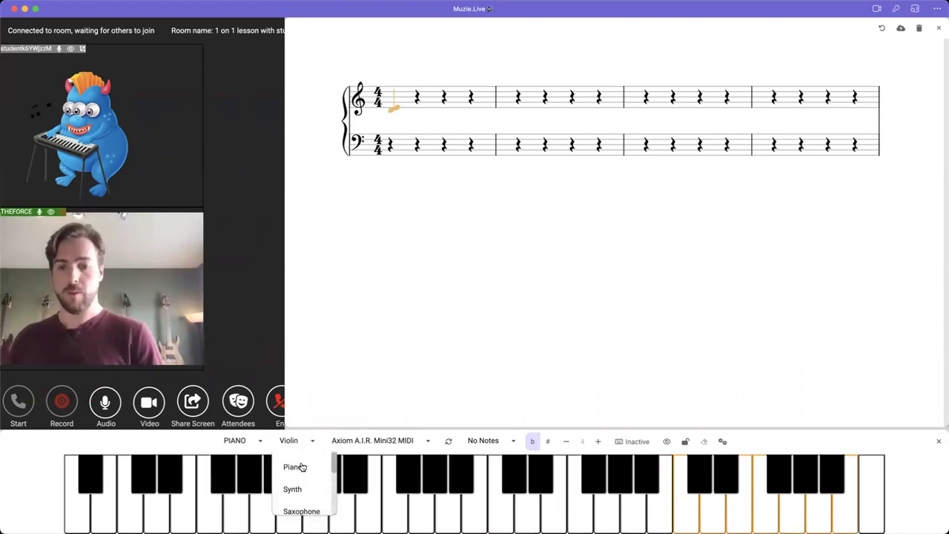
click(293, 467)
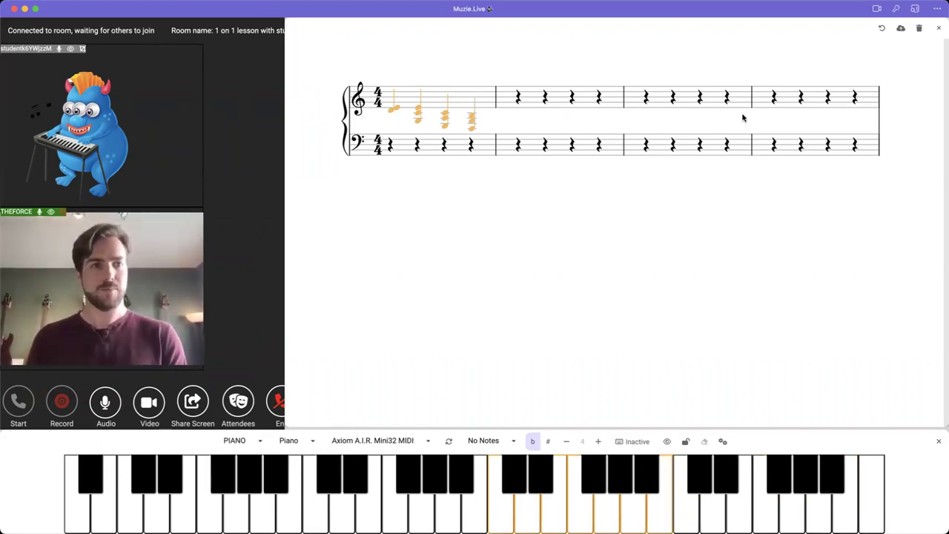
click(940, 29)
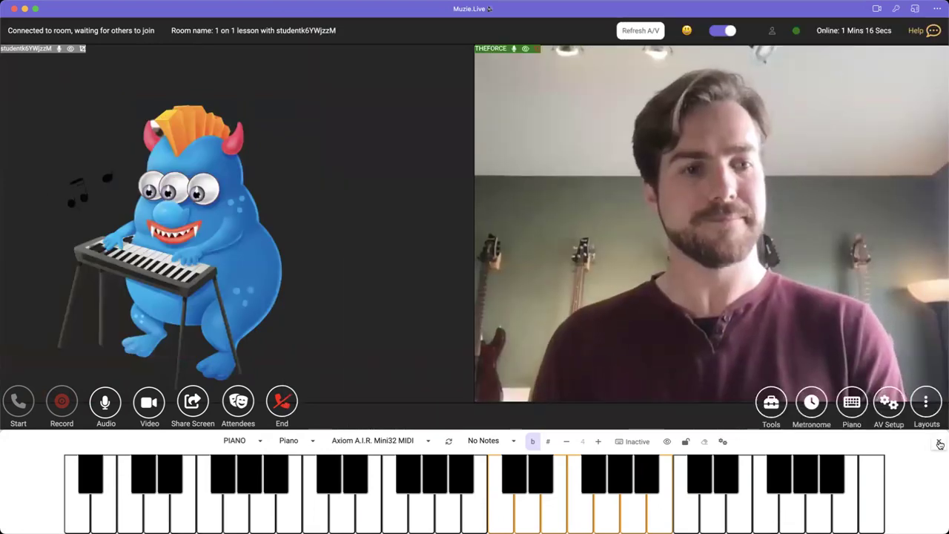
- Close the piano panel, end and confirm the lesson session, and dismiss the feedback prompt
click(938, 441)
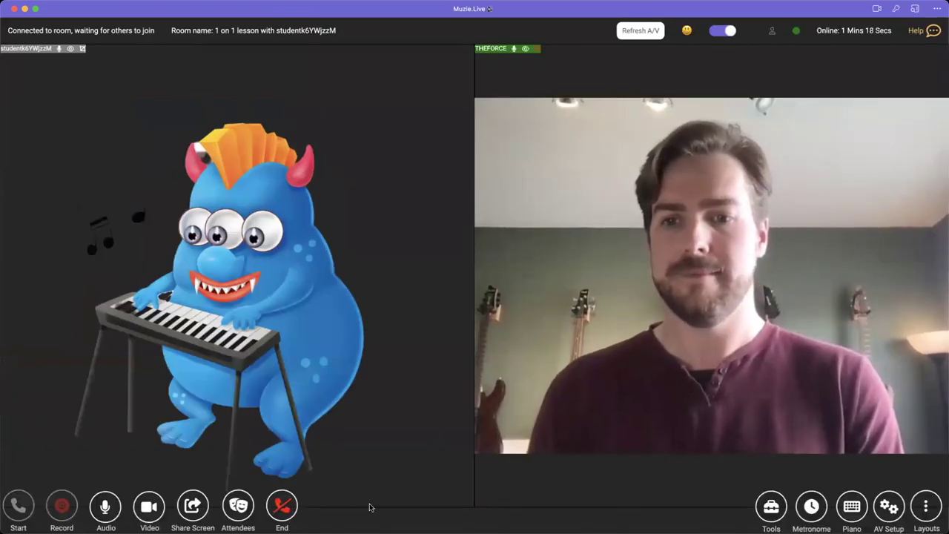
click(283, 508)
click(690, 311)
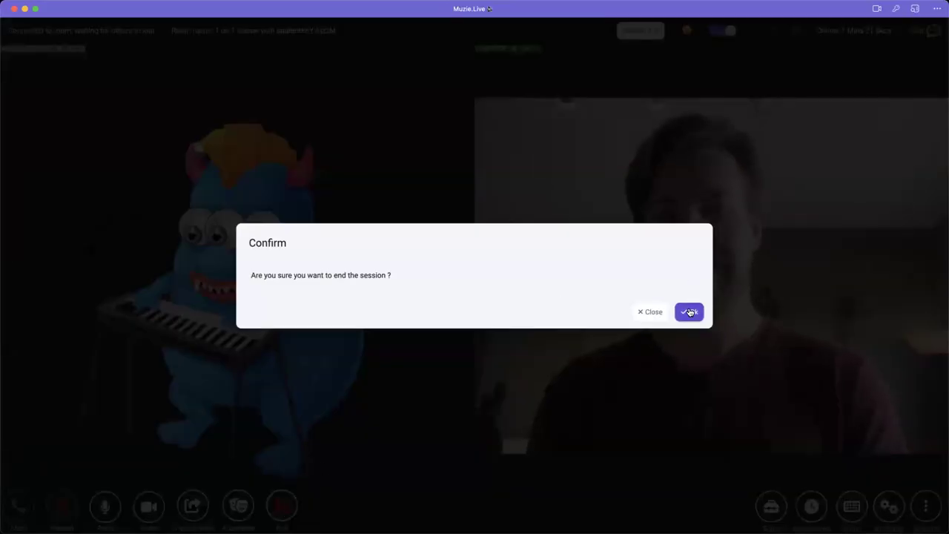
click(477, 250)
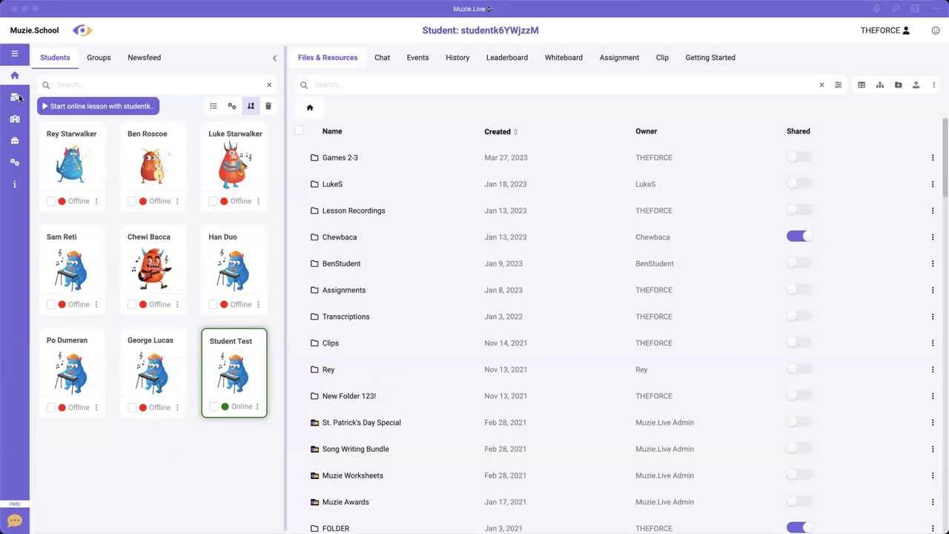
- Browse the Notifications, Basic, Professional, Audio/Video and Instructor Code settings, then view Tools statistics
click(15, 163)
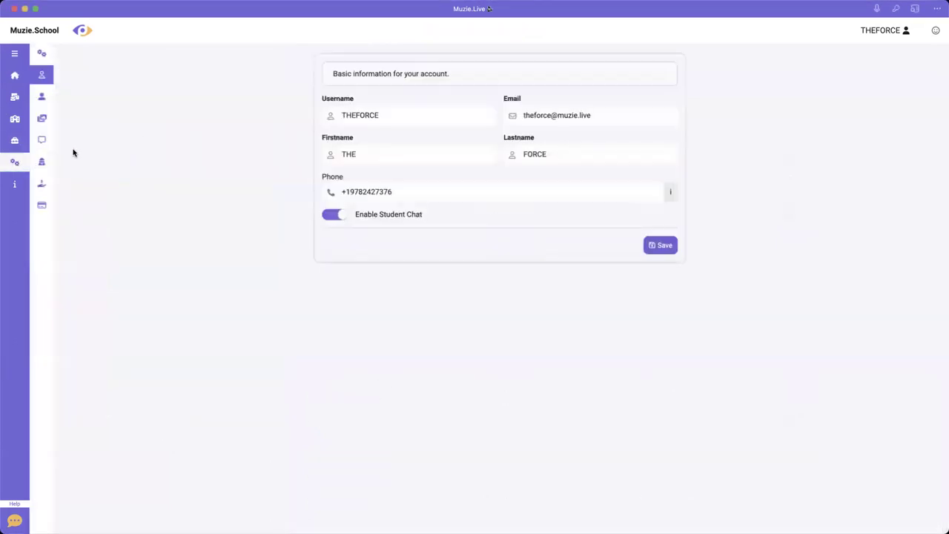
click(42, 139)
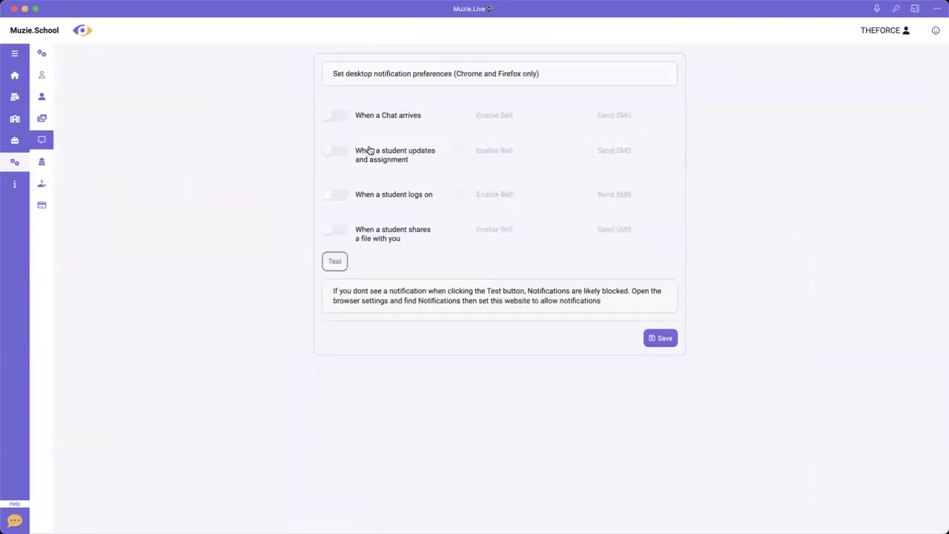
click(42, 78)
click(44, 97)
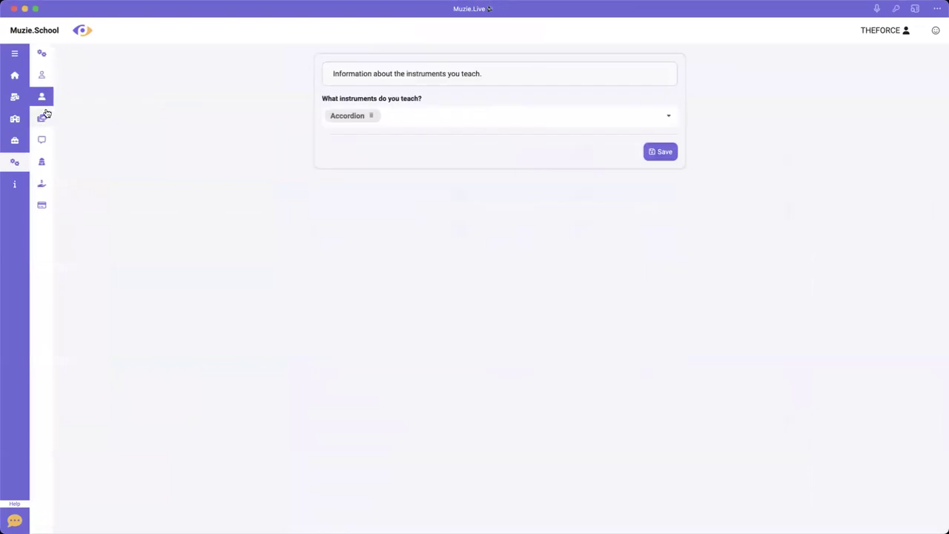
click(42, 118)
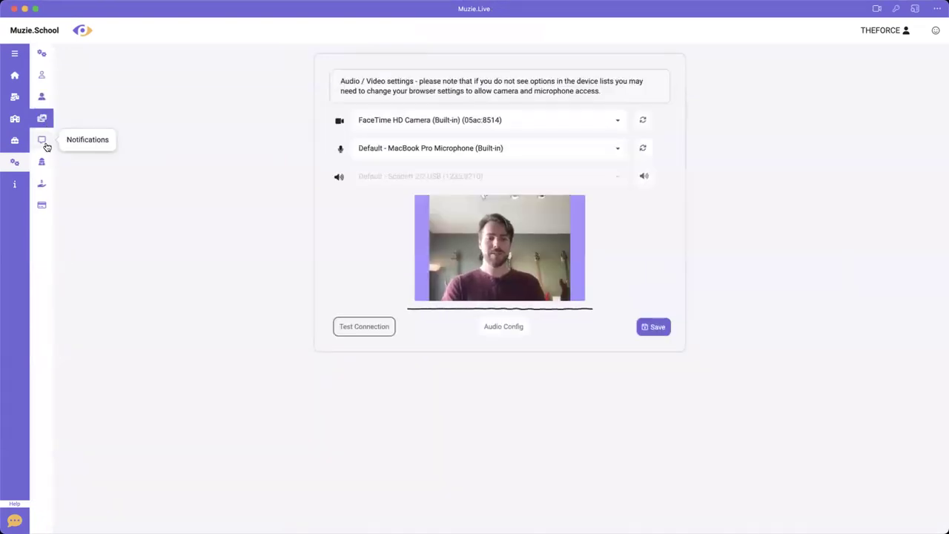
click(42, 141)
click(43, 164)
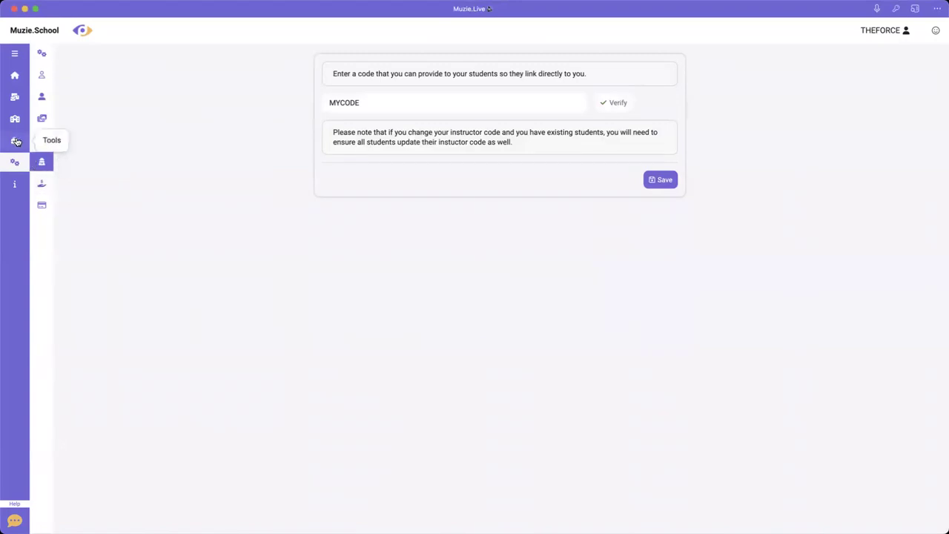
click(15, 141)
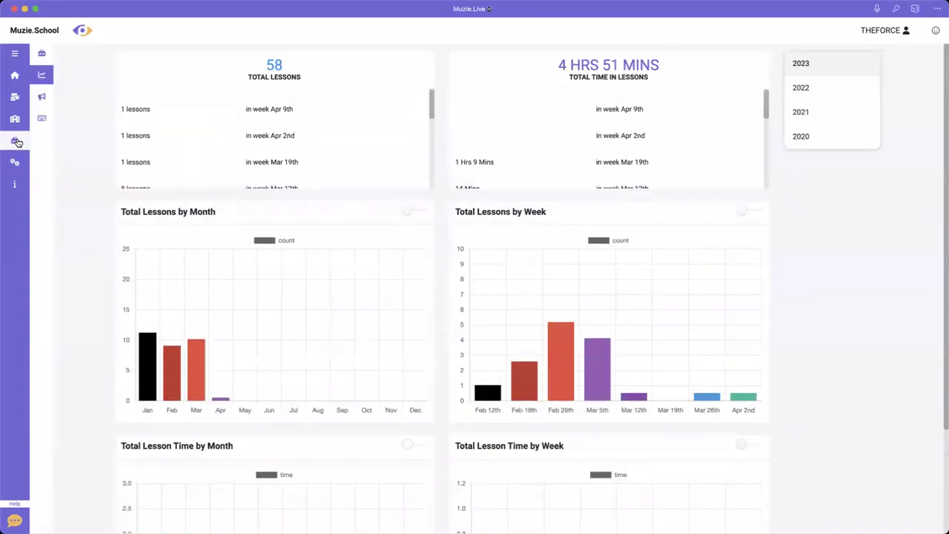
- Glance at the announcements, then return to the Muzie.School home listing Student Test's Files & Resources
click(44, 101)
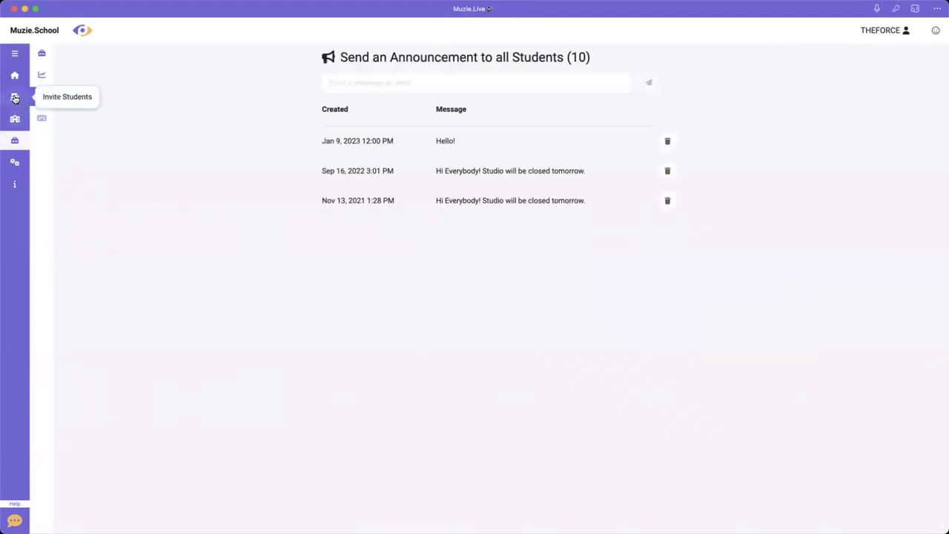
click(13, 75)
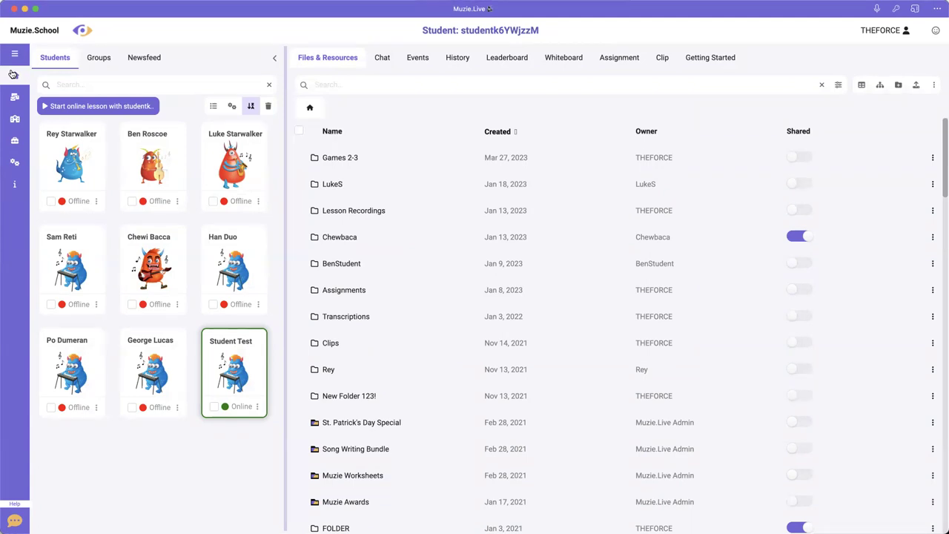
- Start an online lesson with Student Test and browse the Whiteboard, Assignment and Clip lists
click(74, 106)
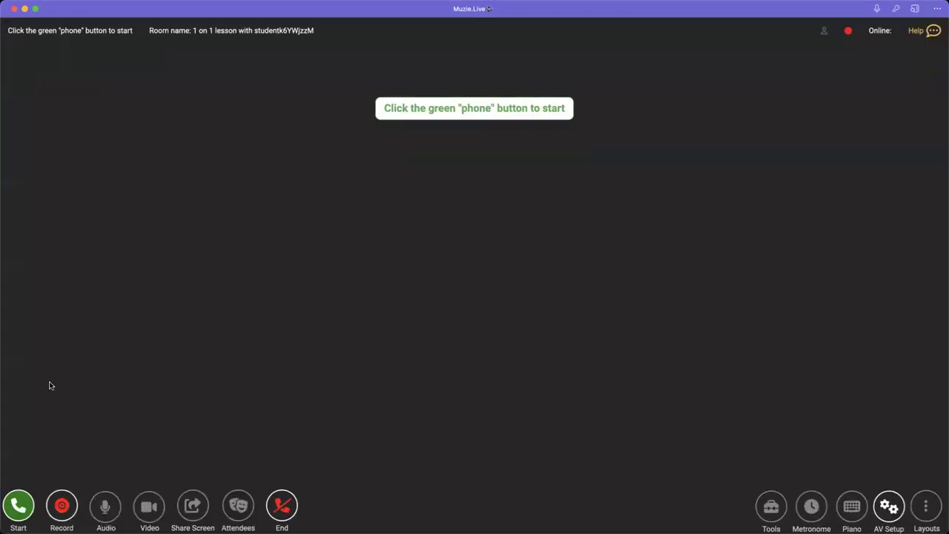
click(17, 508)
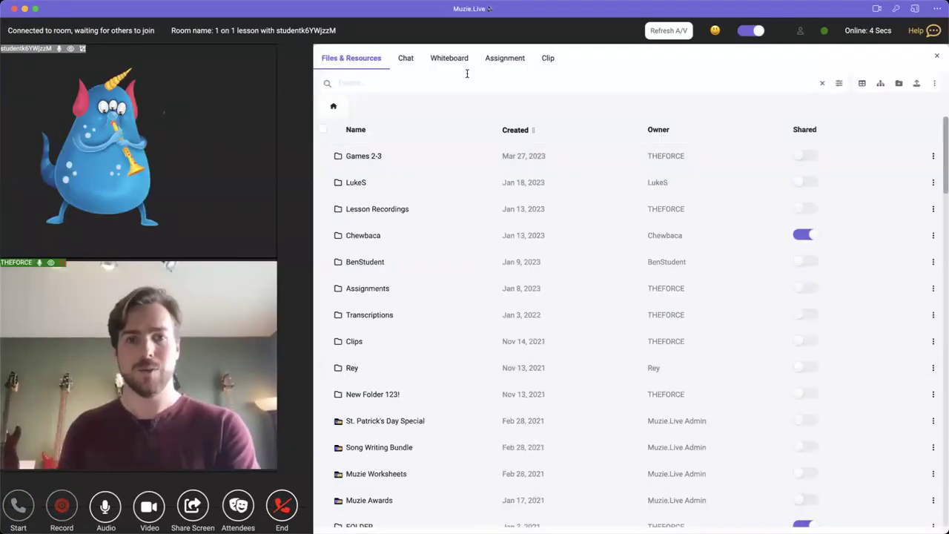
click(450, 61)
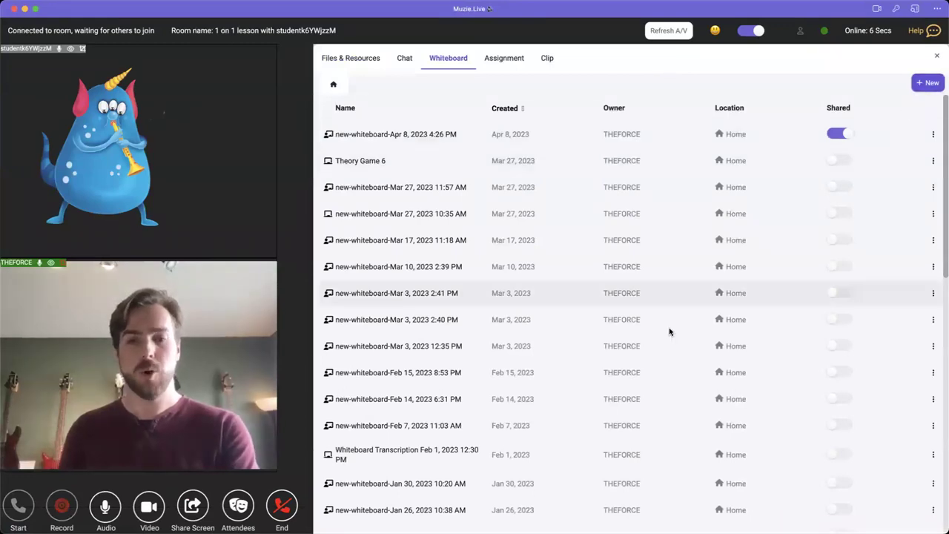
scroll(668, 331, down, 5)
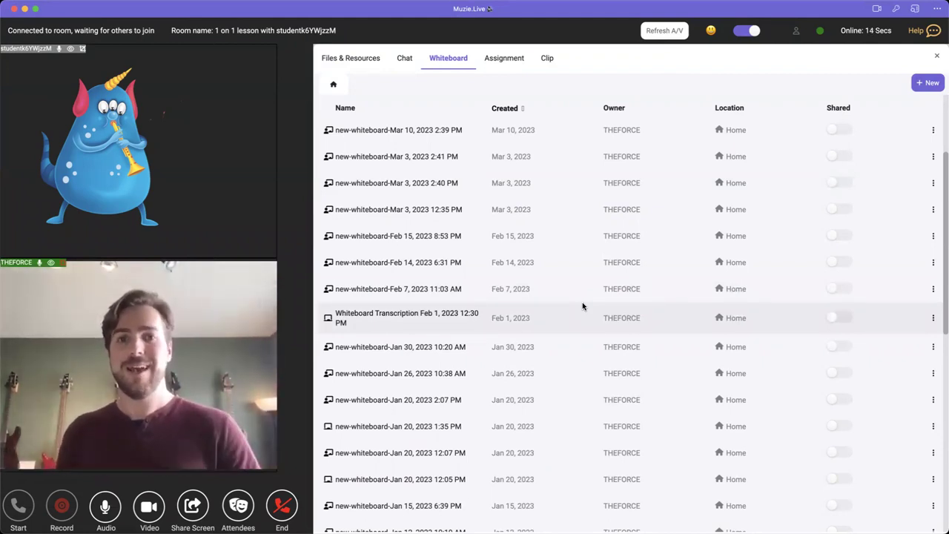
click(514, 64)
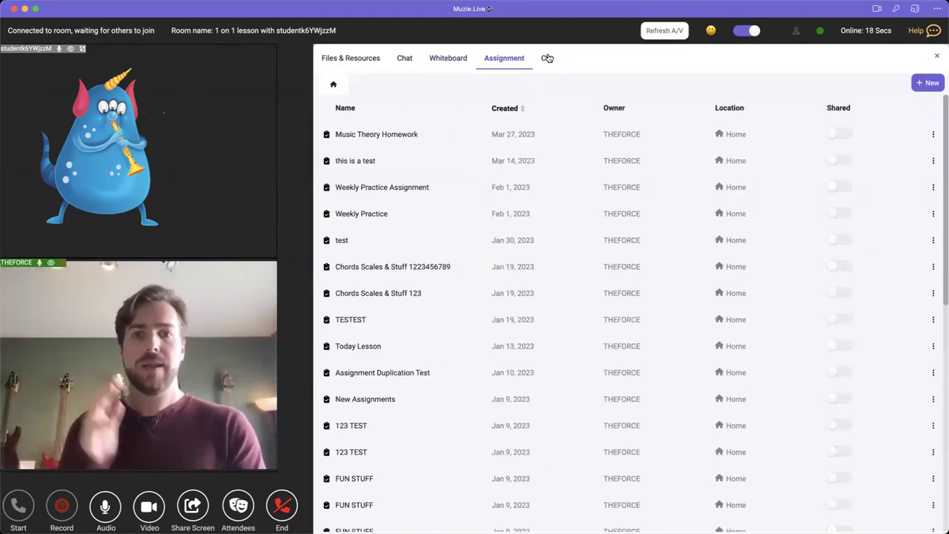
click(550, 59)
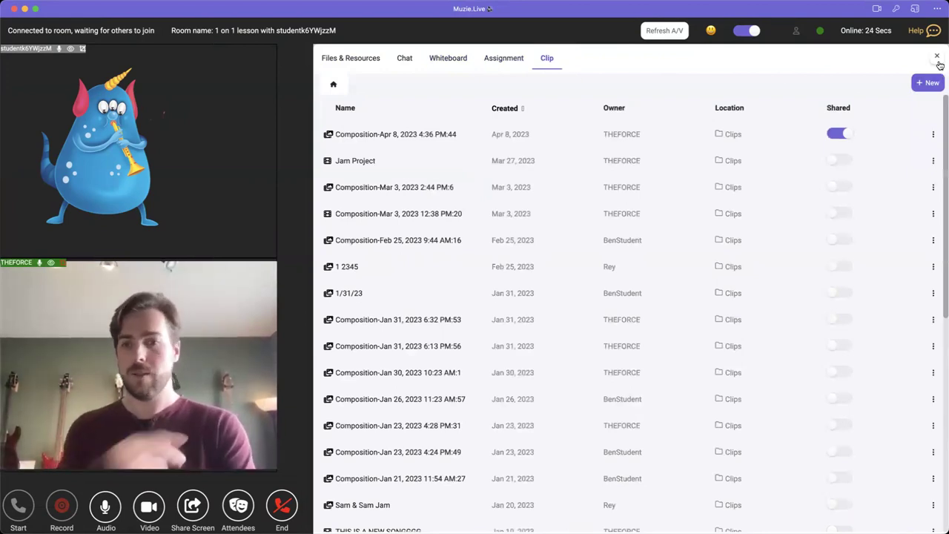
- End the lesson session, confirm with OK, and dismiss the feedback survey
click(276, 499)
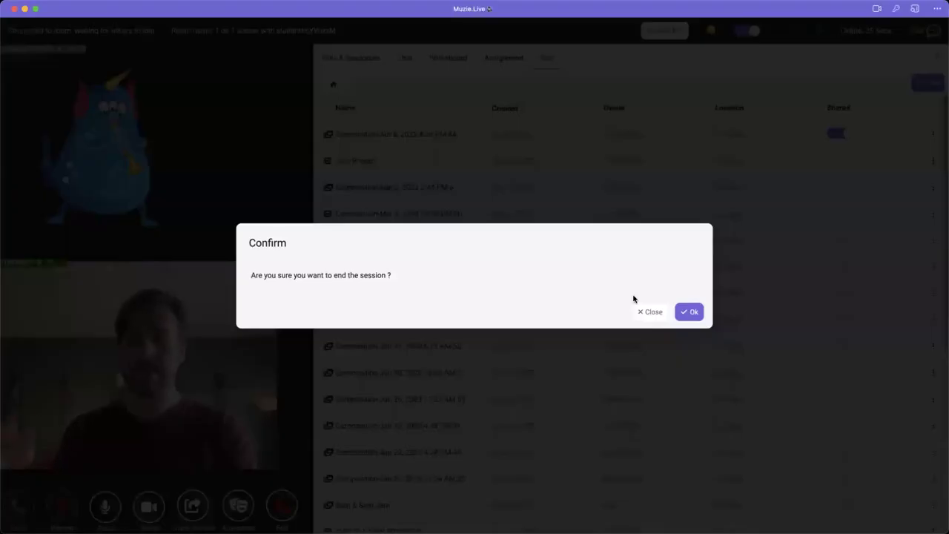
click(690, 312)
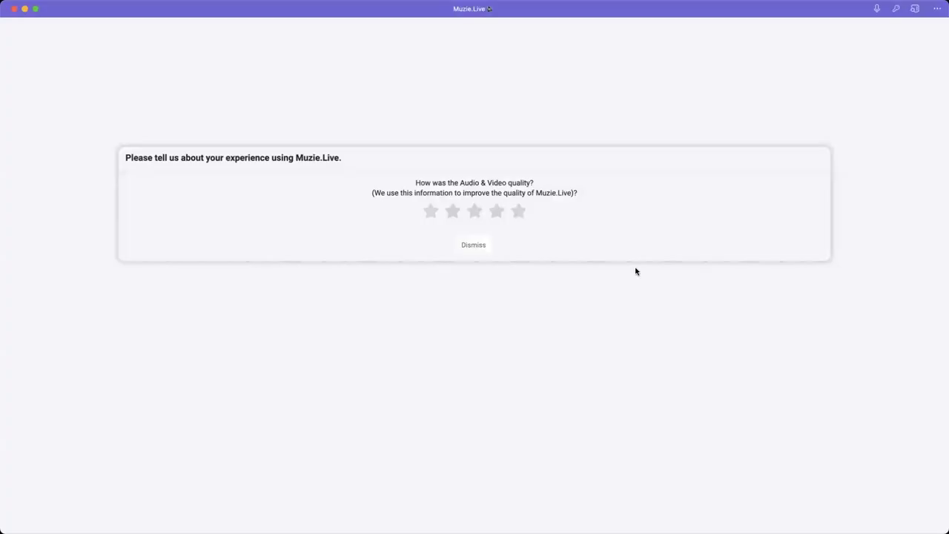
click(474, 246)
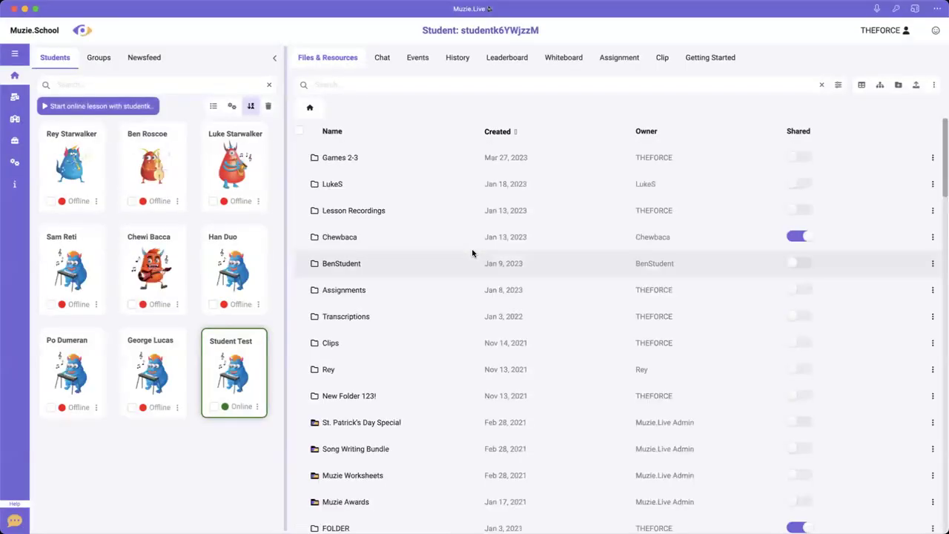